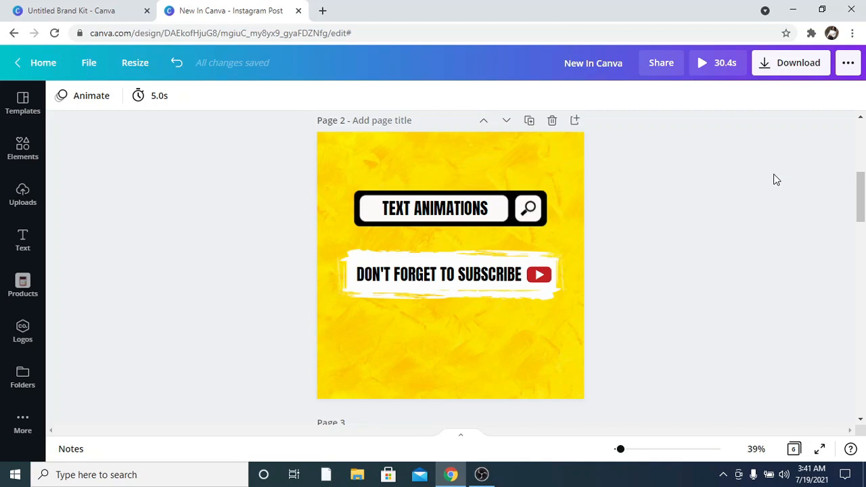
# Open text animations for the 'DON'T FORGET TO SUBSCRIBE' text and try the Typewriter and Ascend animations.
pyautogui.click(492, 270)
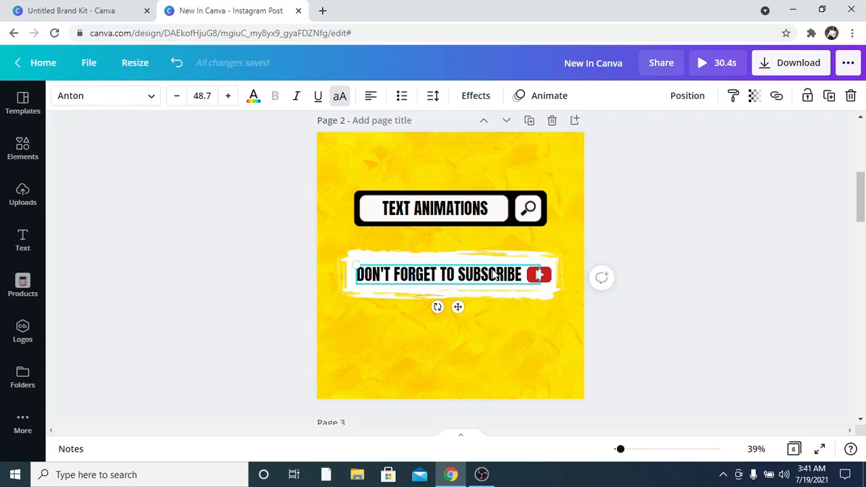
pyautogui.click(540, 101)
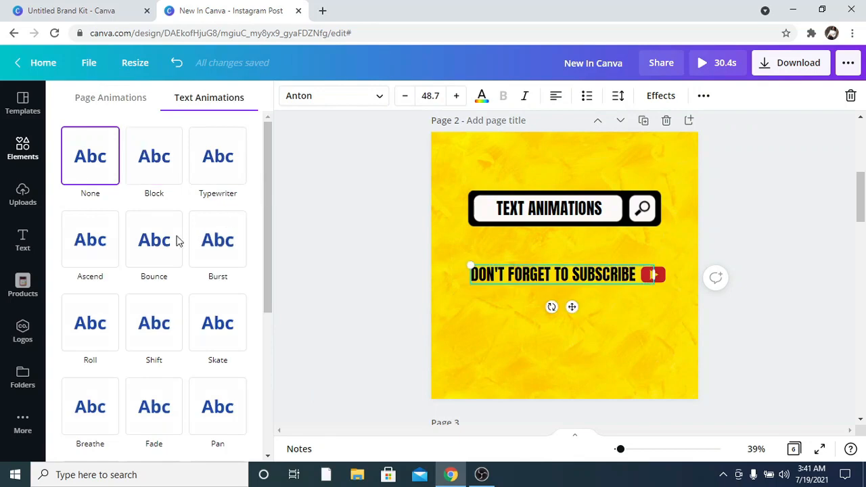
pyautogui.scroll(-5, 259, 257)
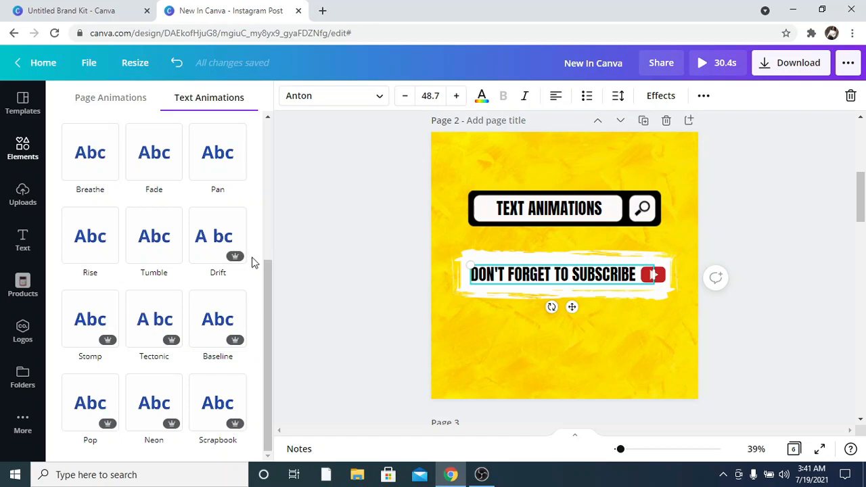
pyautogui.scroll(5, 250, 262)
pyautogui.click(225, 186)
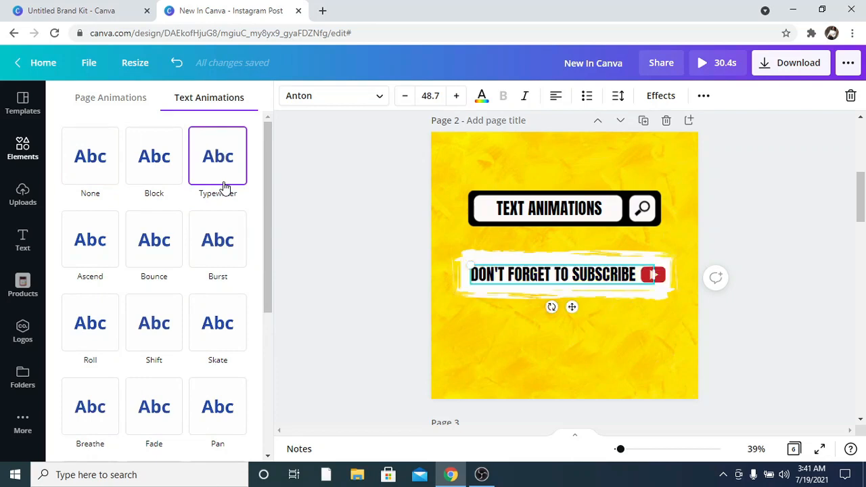
pyautogui.click(84, 253)
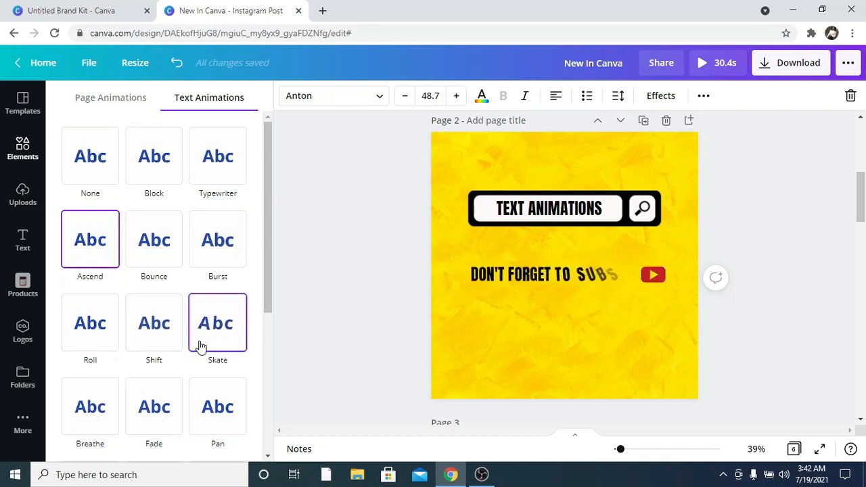
# Browse further text animations in the list and try the Pan animation.
pyautogui.scroll(-2, 199, 347)
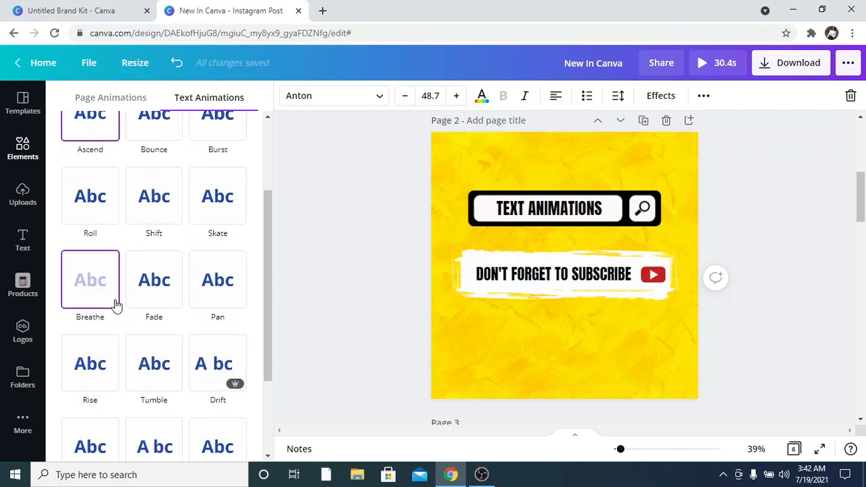
pyautogui.scroll(2, 115, 306)
pyautogui.scroll(-2, 115, 306)
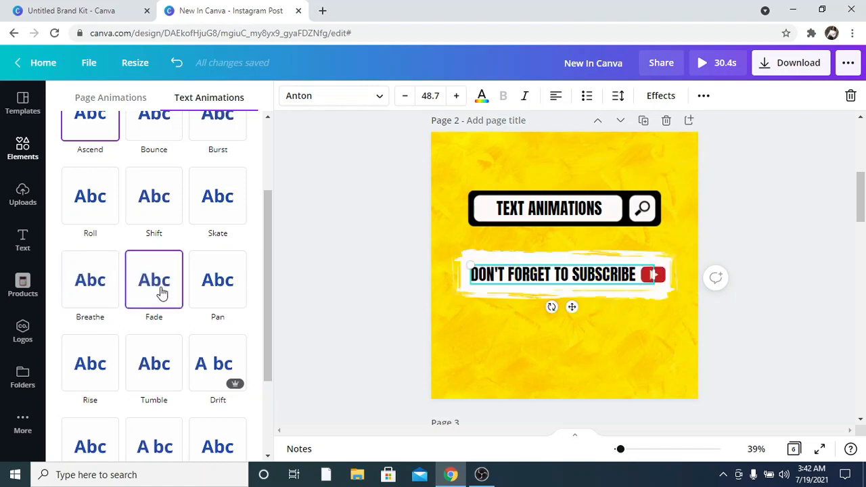
pyautogui.click(215, 292)
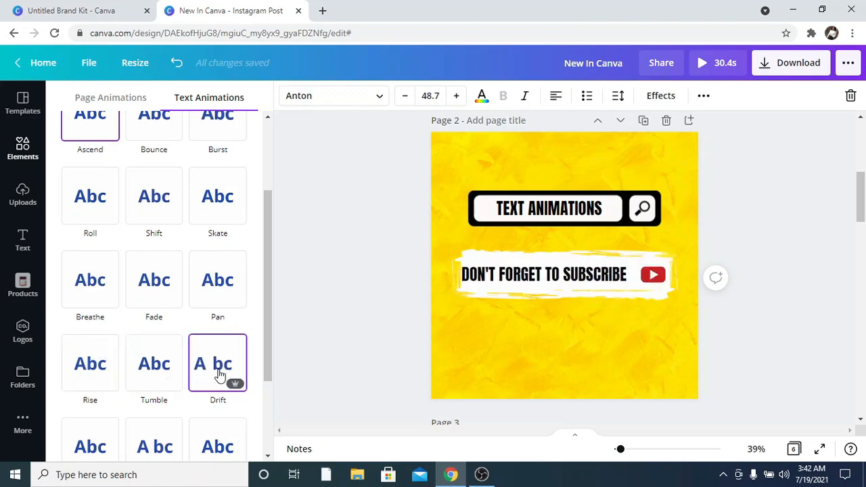
pyautogui.scroll(-3, 219, 373)
pyautogui.scroll(5, 235, 358)
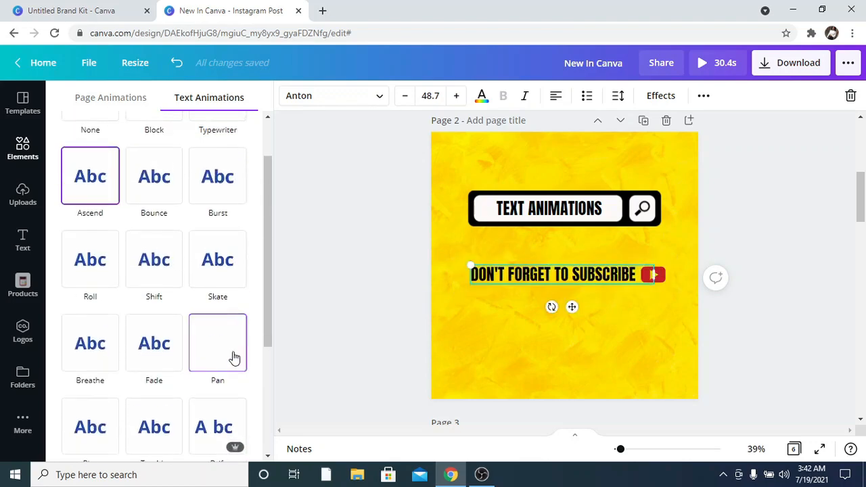
pyautogui.scroll(1, 154, 224)
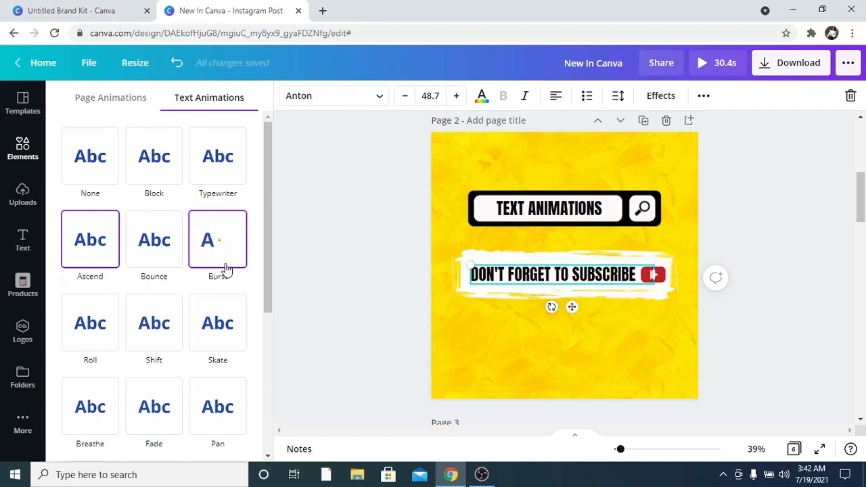
# Apply the Typewriter animation to the subscribe text and close the animations panel.
pyautogui.click(226, 193)
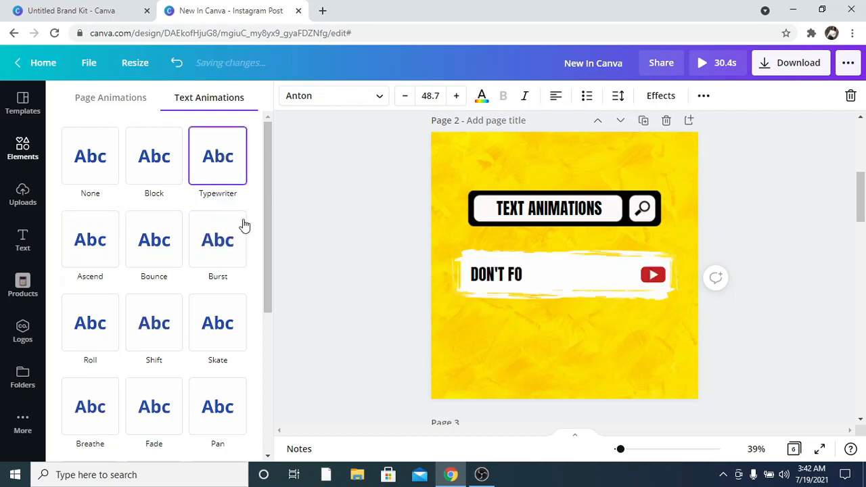
pyautogui.click(287, 242)
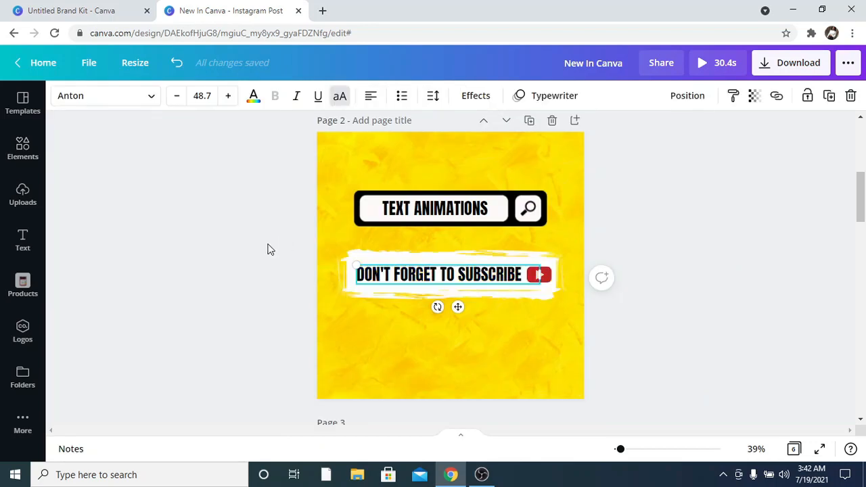
pyautogui.click(237, 261)
# Select and copy the '+LETTER+FRAME+TROPIKAL' text on page 3, closing the accidental bookmark popup.
pyautogui.scroll(-5, 239, 258)
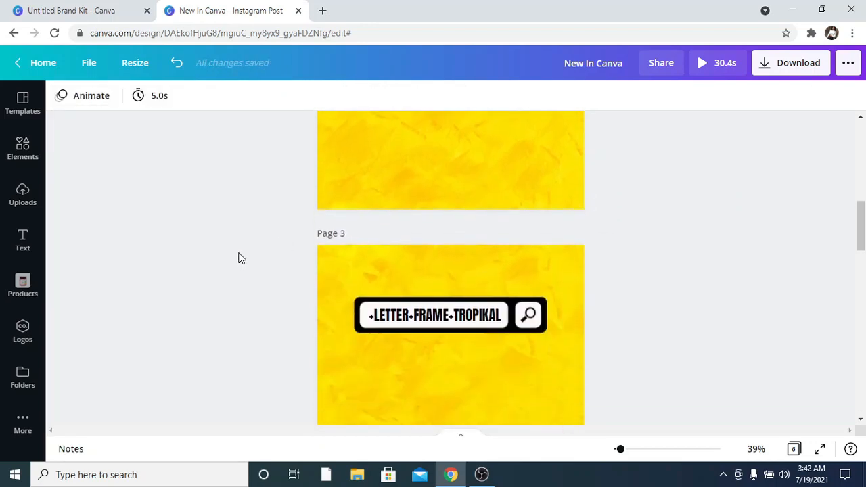
pyautogui.scroll(-1, 238, 256)
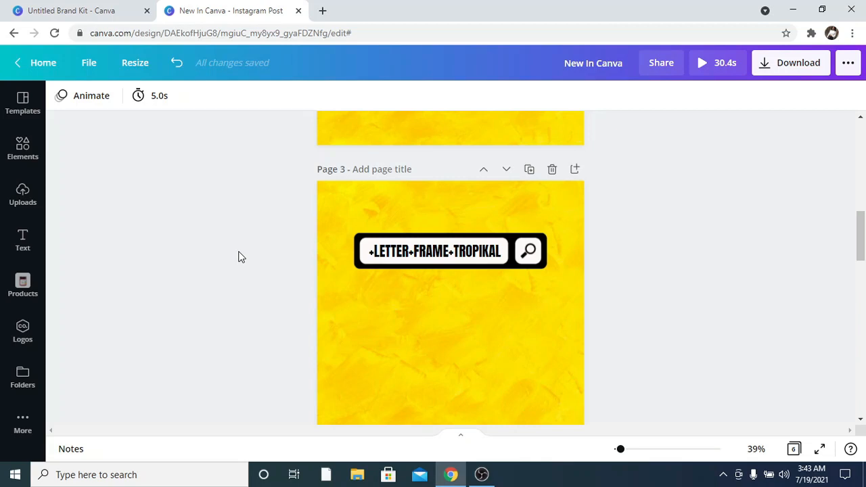
pyautogui.click(421, 260)
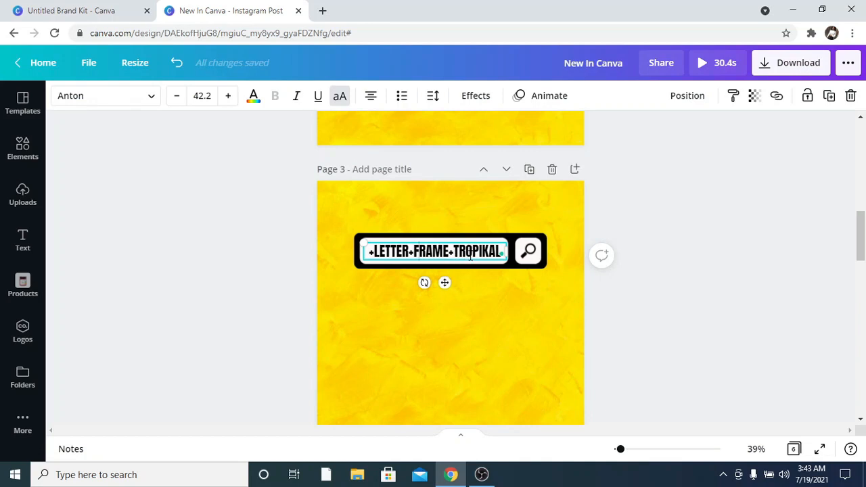
pyautogui.hotkey('ctrl', 'a')
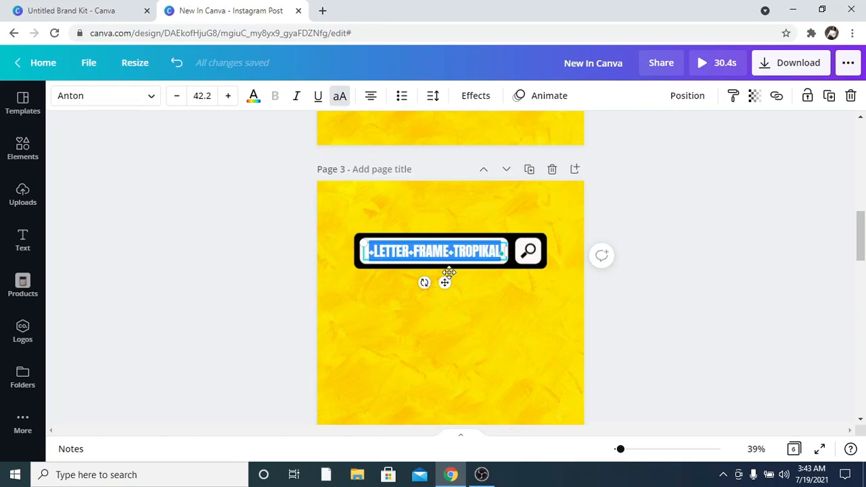
pyautogui.hotkey('ctrl', 'd')
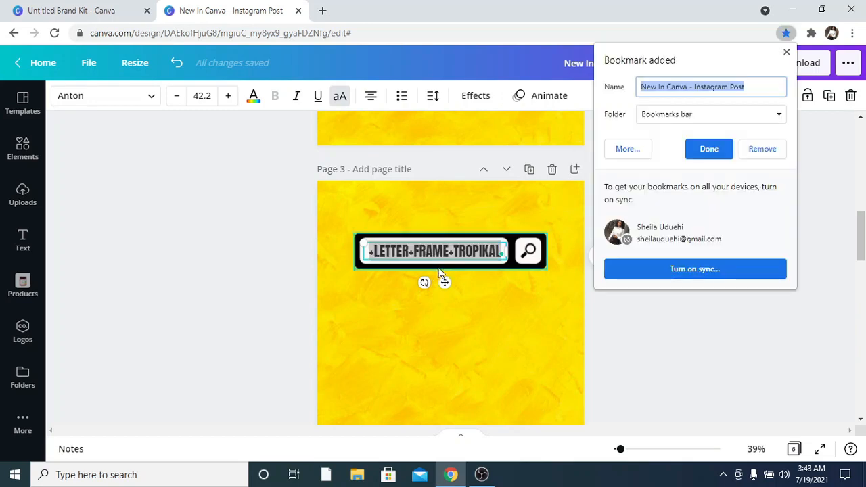
pyautogui.click(786, 52)
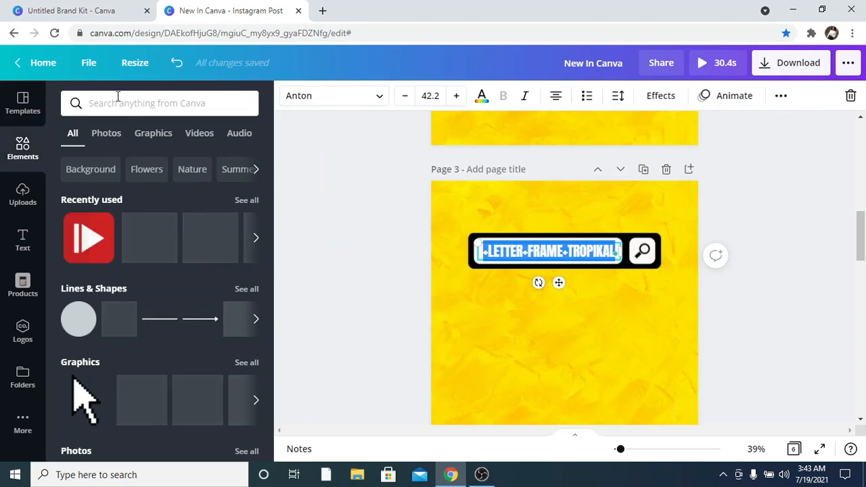
# Search the elements for +letter+frame+tropikal and filter the results to Graphics.
pyautogui.click(108, 105)
pyautogui.write('+letter+frame+tropikal')
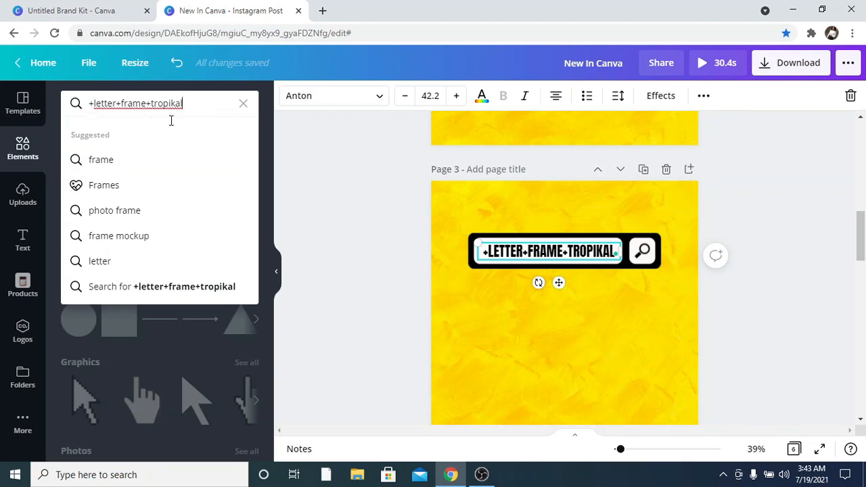
pyautogui.press('Return')
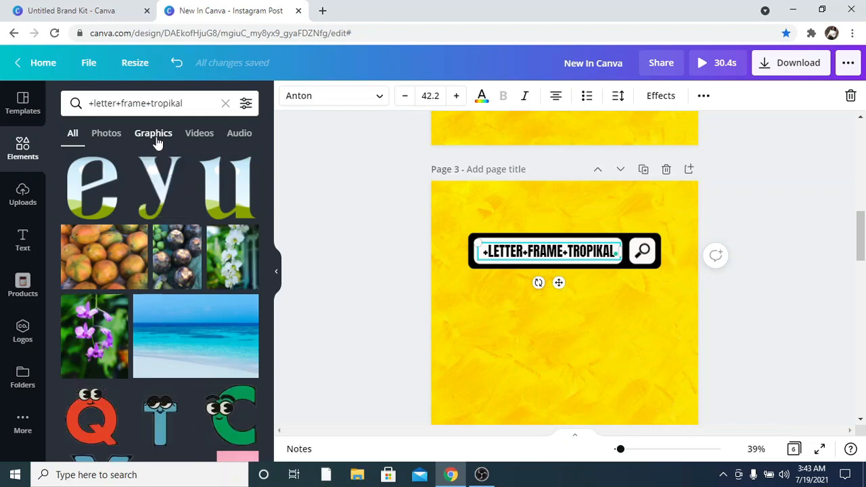
pyautogui.click(153, 135)
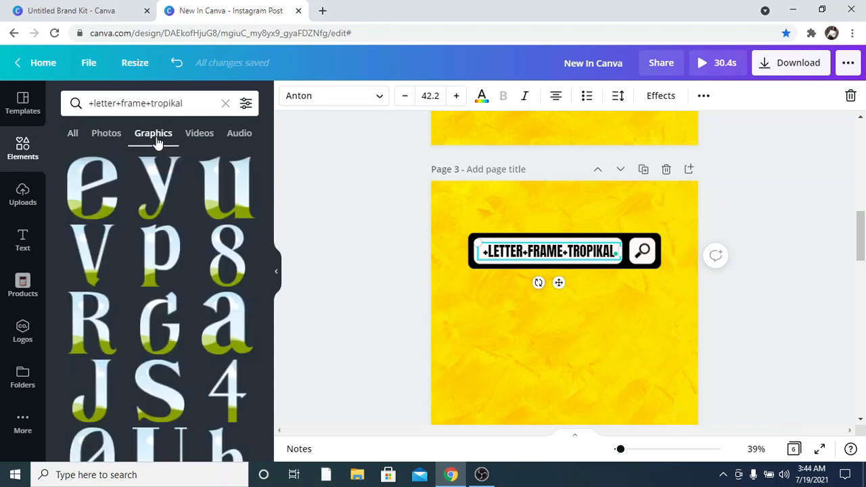
# Add letter frame graphics for L, O, V and E from the results to page 3.
pyautogui.scroll(-2, 160, 208)
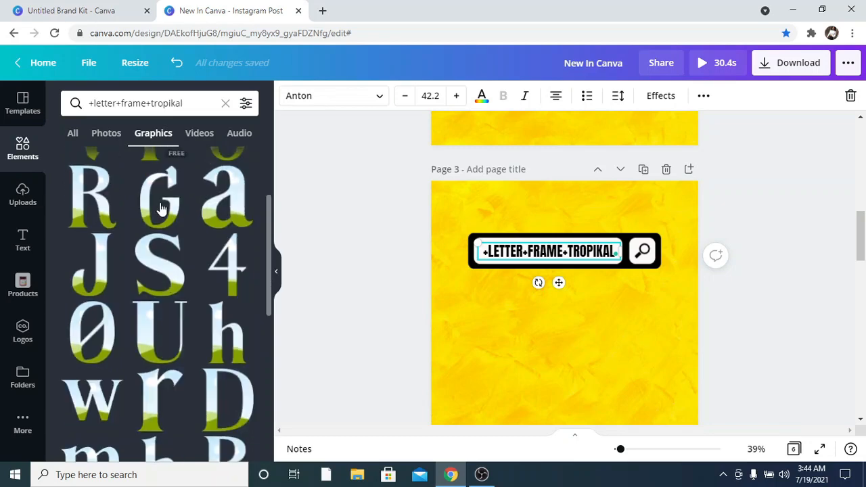
pyautogui.scroll(-5, 156, 212)
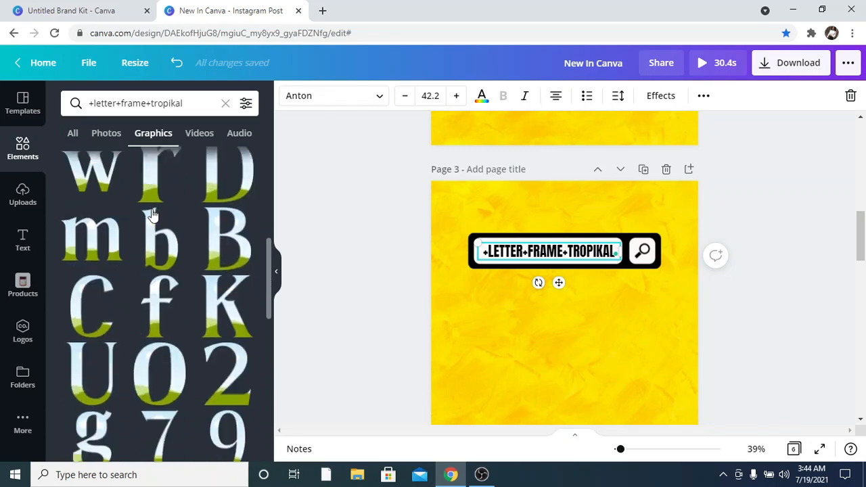
pyautogui.scroll(-4, 151, 216)
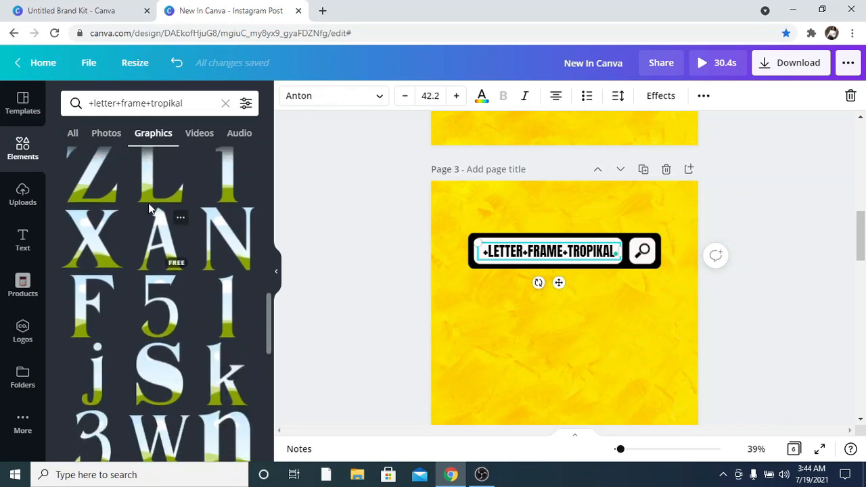
pyautogui.scroll(1, 148, 203)
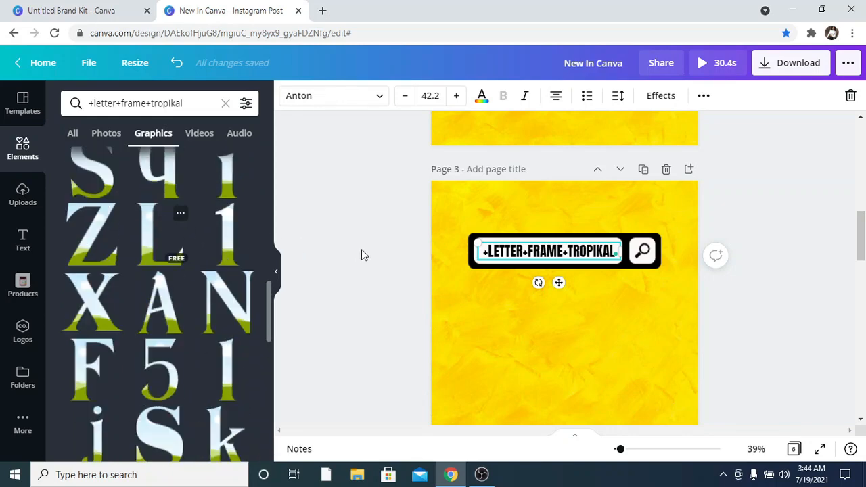
pyautogui.scroll(-1, 242, 248)
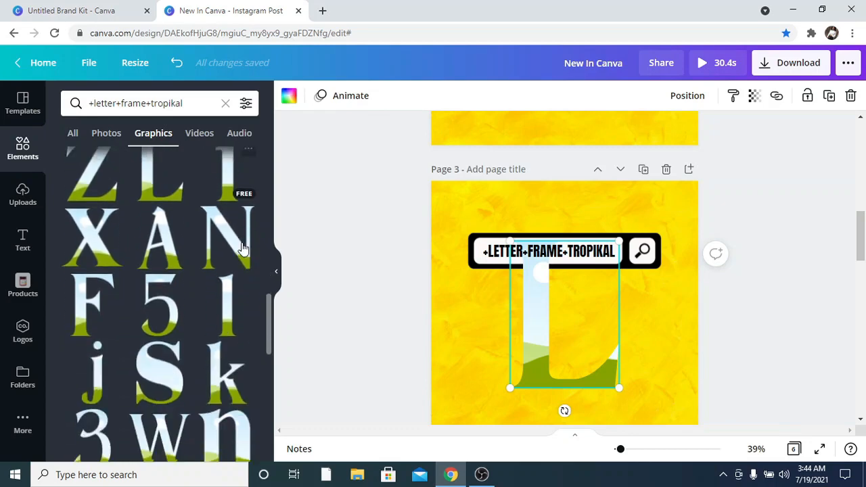
pyautogui.scroll(-4, 242, 247)
pyautogui.click(122, 250)
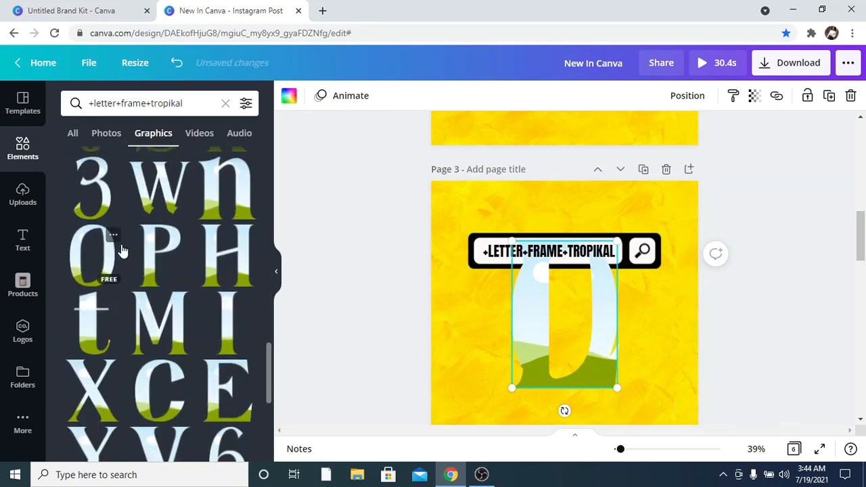
pyautogui.scroll(-2, 145, 248)
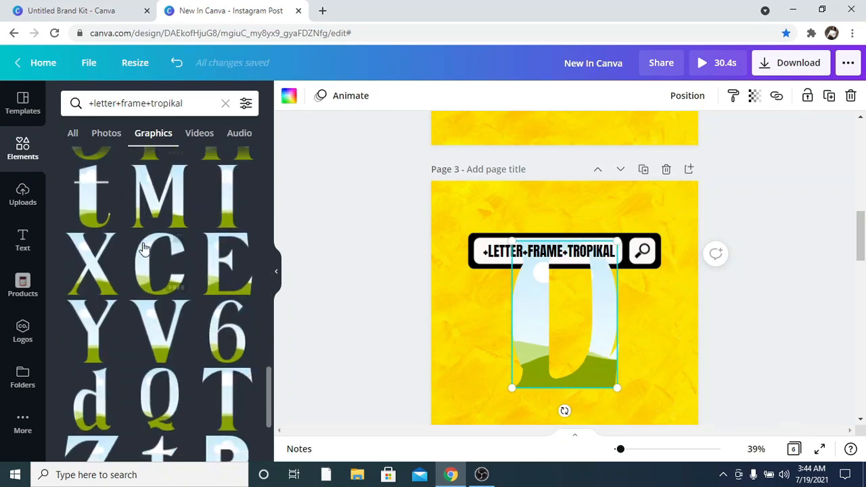
pyautogui.click(145, 326)
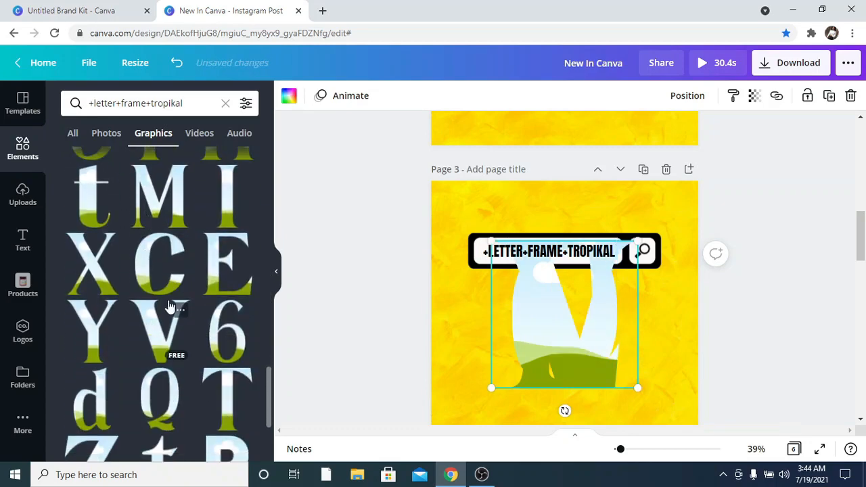
# Arrange the letter frames side by side to spell LOVE below the search bar.
pyautogui.click(277, 273)
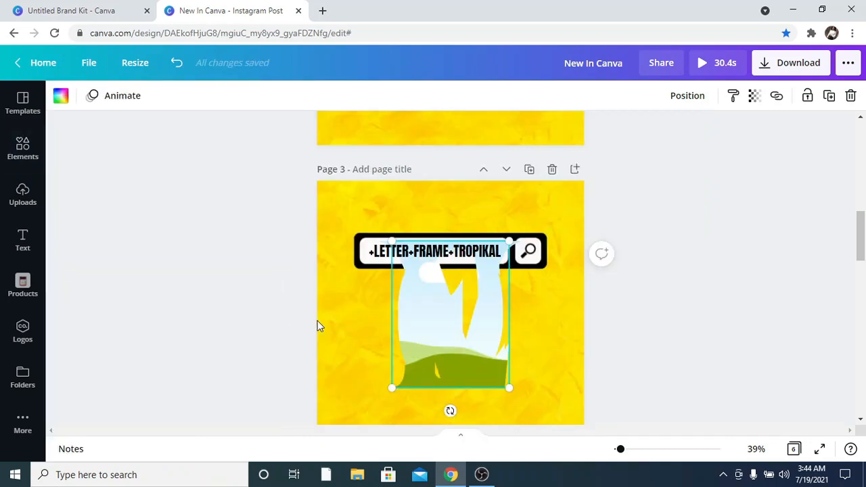
pyautogui.moveTo(317, 321); pyautogui.dragTo(433, 338)
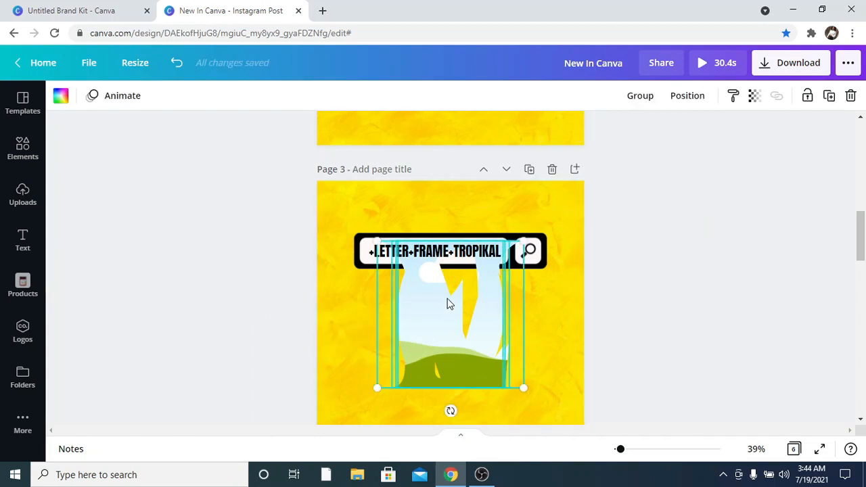
pyautogui.moveTo(511, 258); pyautogui.dragTo(433, 337)
pyautogui.moveTo(408, 365); pyautogui.dragTo(488, 319)
pyautogui.click(387, 318)
pyautogui.click(366, 323)
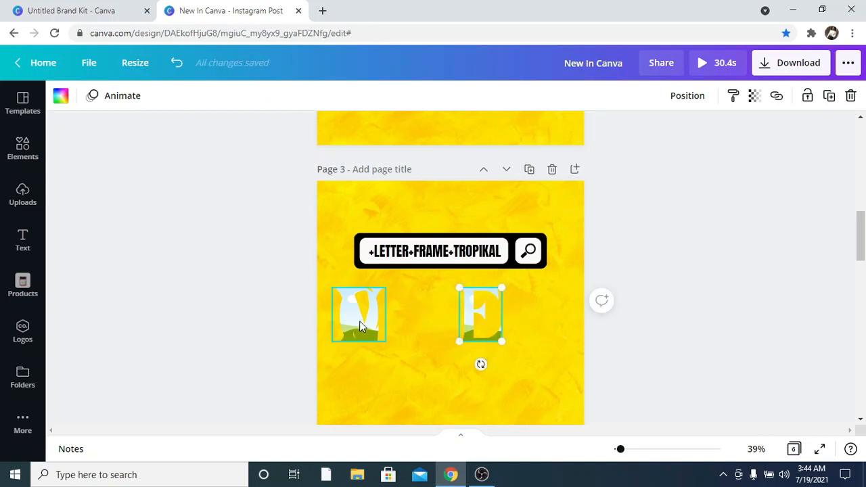
pyautogui.moveTo(360, 320); pyautogui.dragTo(381, 323)
pyautogui.click(301, 324)
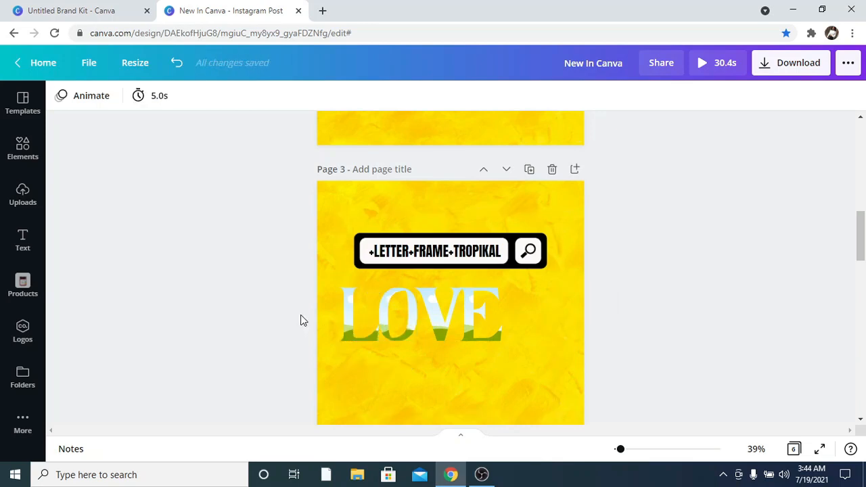
# Select all four letter frames, tidy up their spacing, and move the LOVE word to centre it under the search bar.
pyautogui.moveTo(303, 320); pyautogui.dragTo(500, 335)
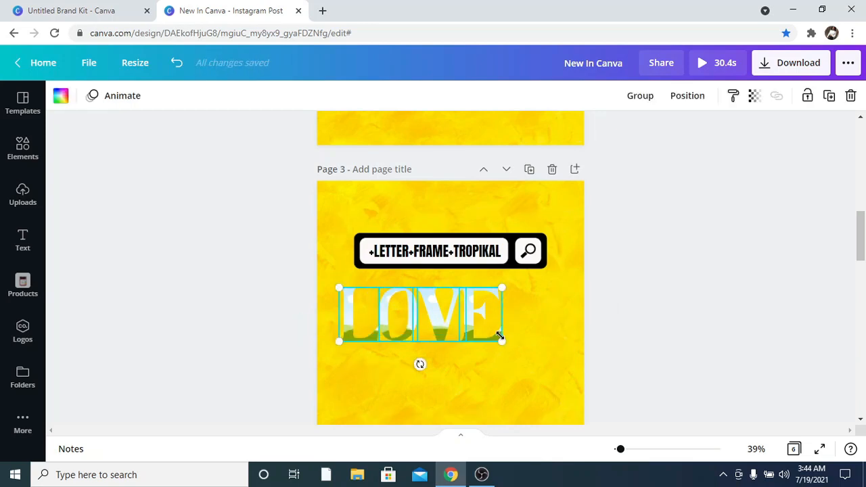
pyautogui.click(682, 102)
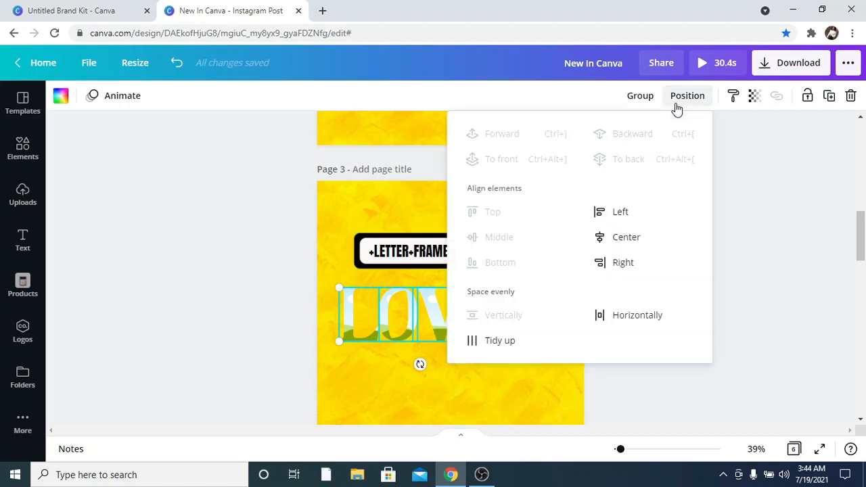
pyautogui.click(533, 350)
pyautogui.press('Escape')
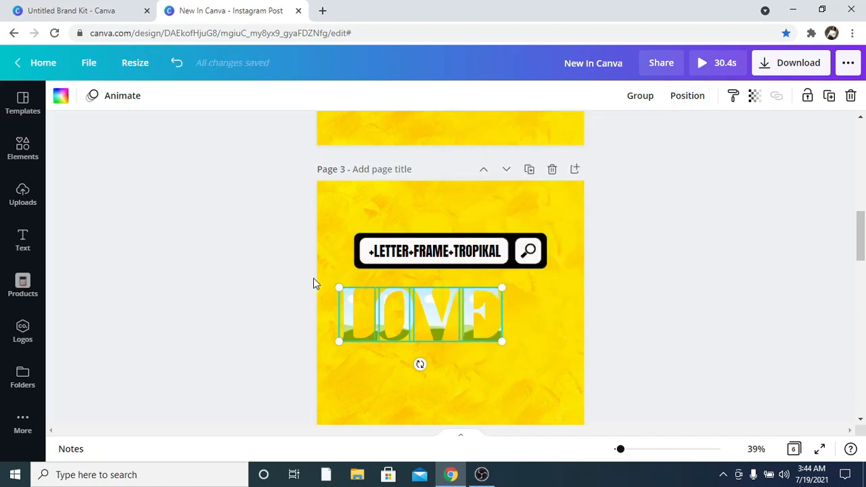
pyautogui.moveTo(393, 315); pyautogui.dragTo(424, 316)
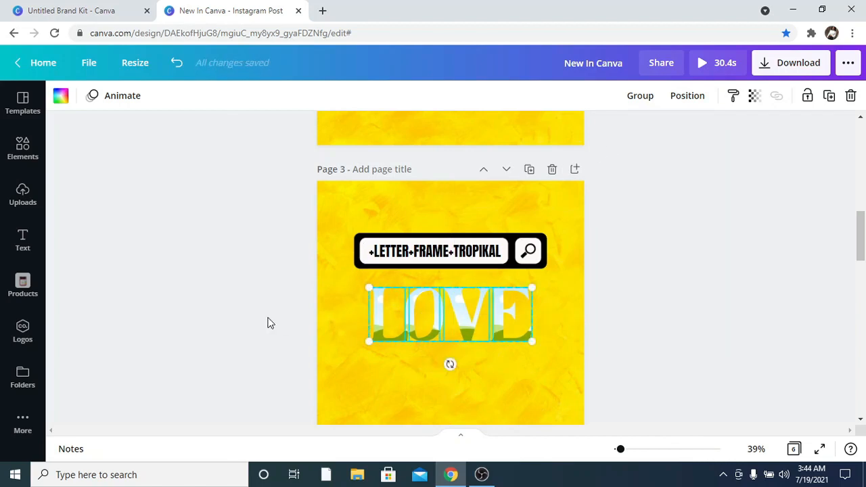
pyautogui.click(268, 323)
# Open the recently used elements and place the dark glitter image into the O letter frame.
pyautogui.scroll(-2, 278, 318)
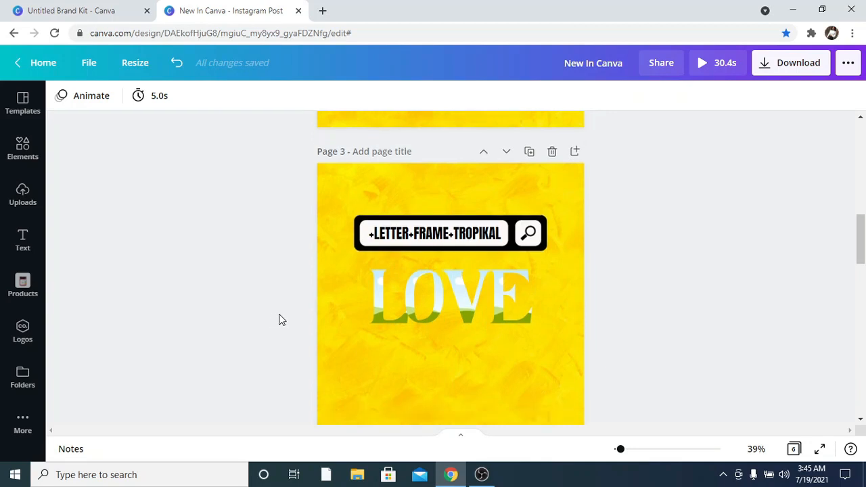
pyautogui.moveTo(308, 263); pyautogui.dragTo(492, 268)
pyautogui.moveTo(438, 268); pyautogui.dragTo(439, 267)
pyautogui.click(213, 280)
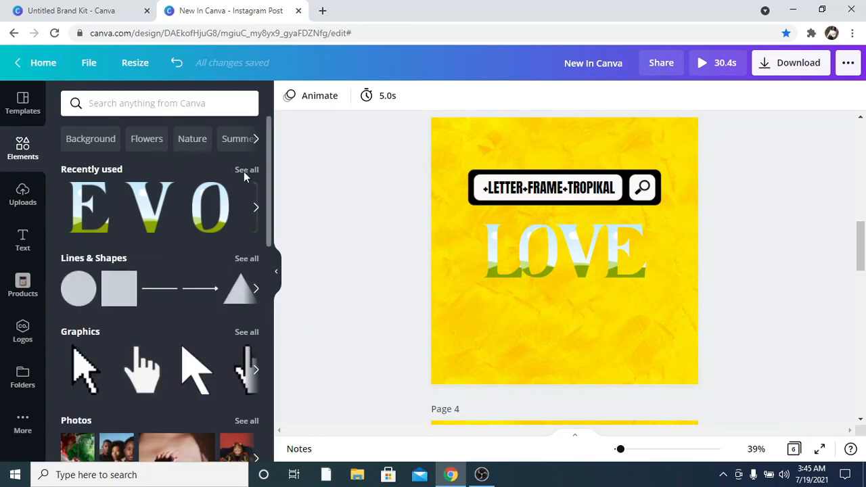
pyautogui.click(245, 170)
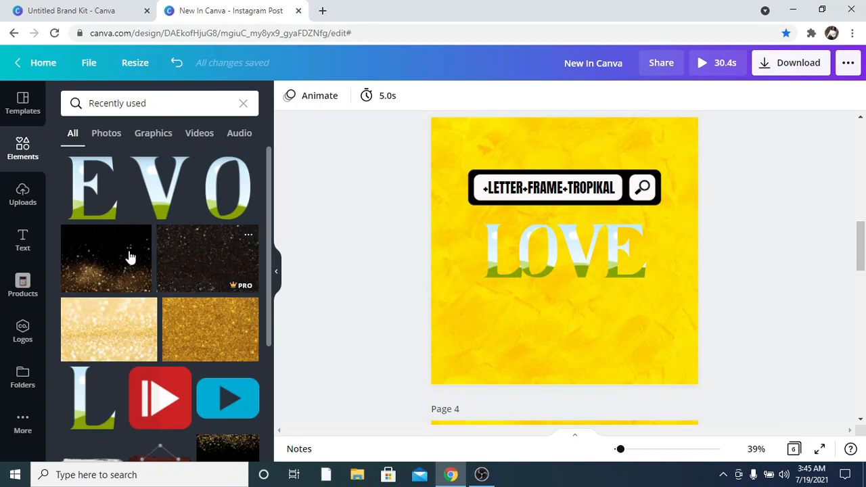
pyautogui.click(182, 275)
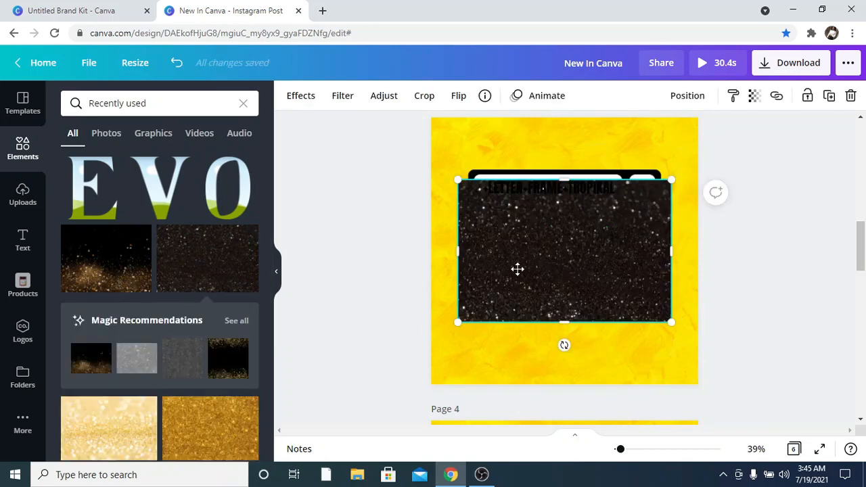
pyautogui.moveTo(517, 270); pyautogui.dragTo(455, 272)
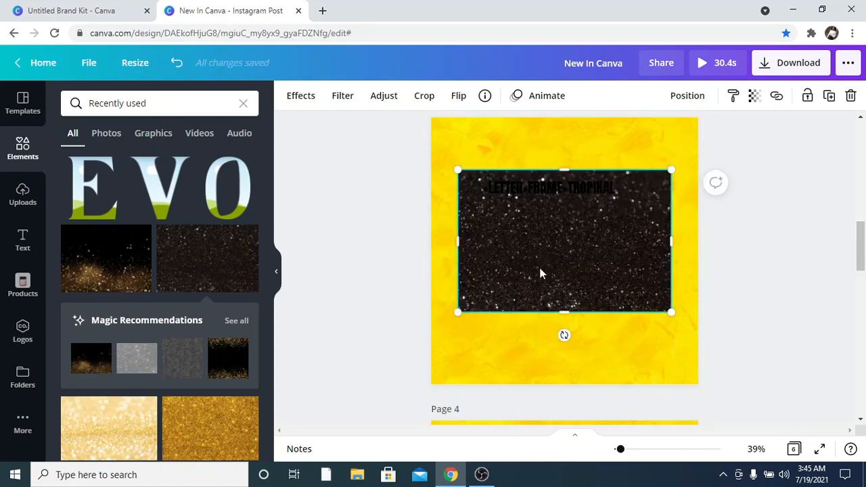
pyautogui.moveTo(540, 273); pyautogui.dragTo(501, 245)
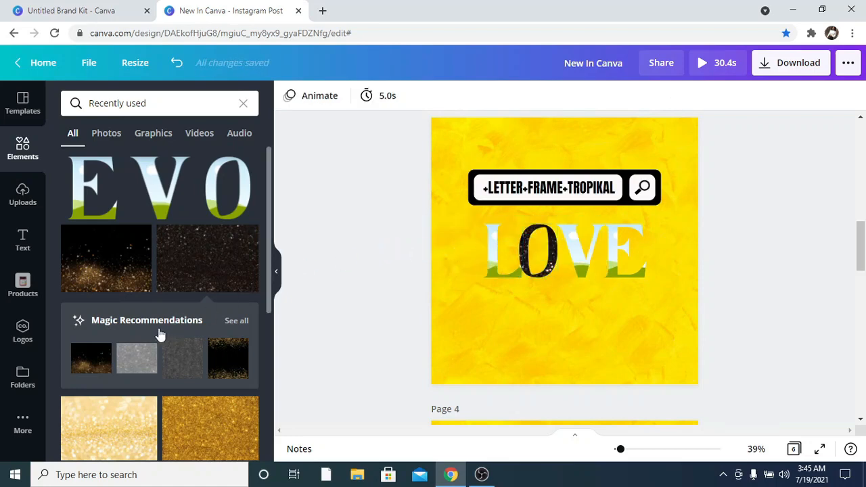
# Add a gold glitter image from the recommendations into the L frame and reposition the image inside the frame.
pyautogui.click(214, 362)
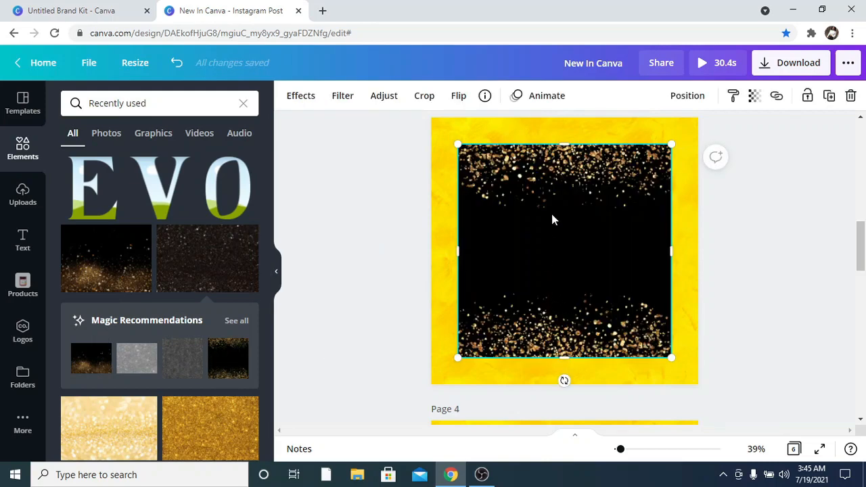
pyautogui.moveTo(507, 230); pyautogui.dragTo(493, 279)
pyautogui.doubleClick(492, 262)
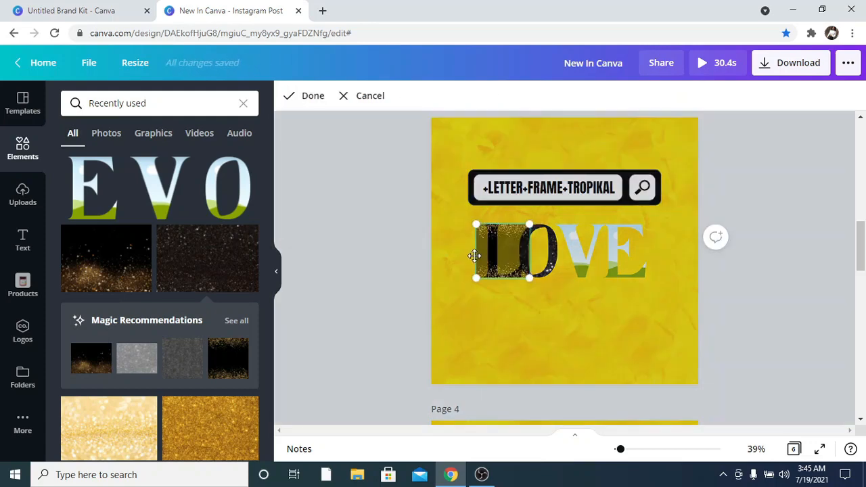
pyautogui.moveTo(477, 226); pyautogui.dragTo(229, 316)
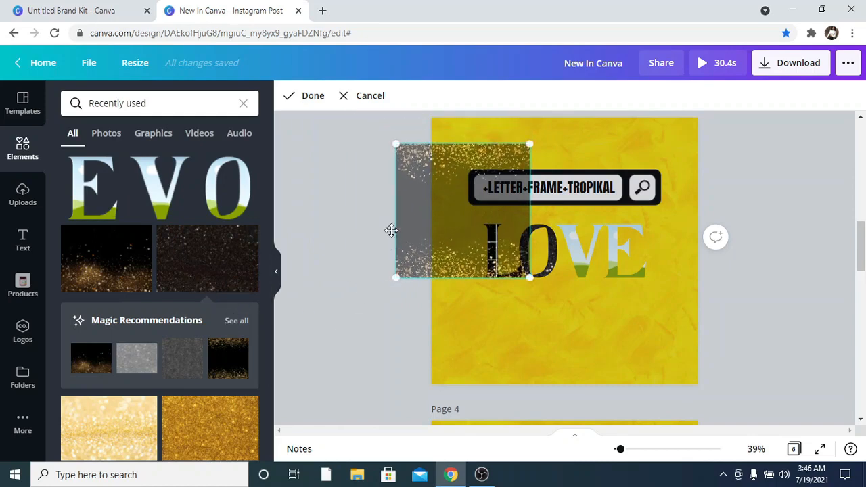
pyautogui.moveTo(393, 233); pyautogui.dragTo(401, 265)
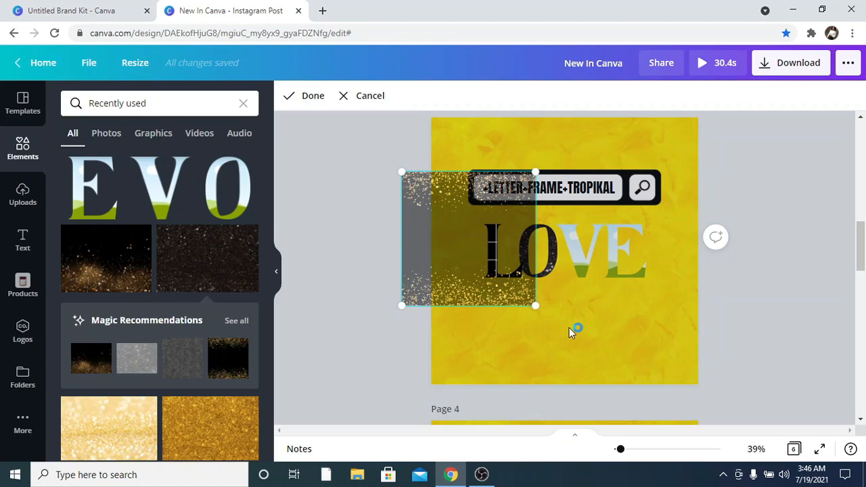
pyautogui.click(572, 332)
pyautogui.click(371, 308)
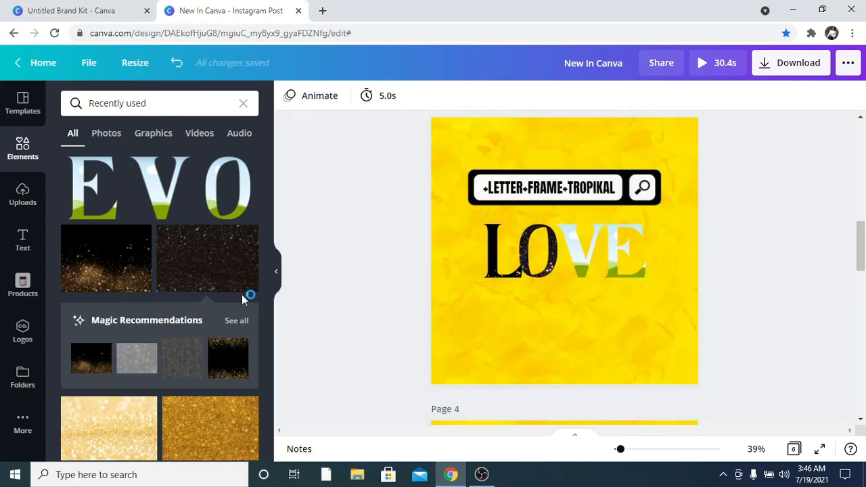
# Fill the V letter frame with the gold dust glitter image.
pyautogui.scroll(-1, 222, 308)
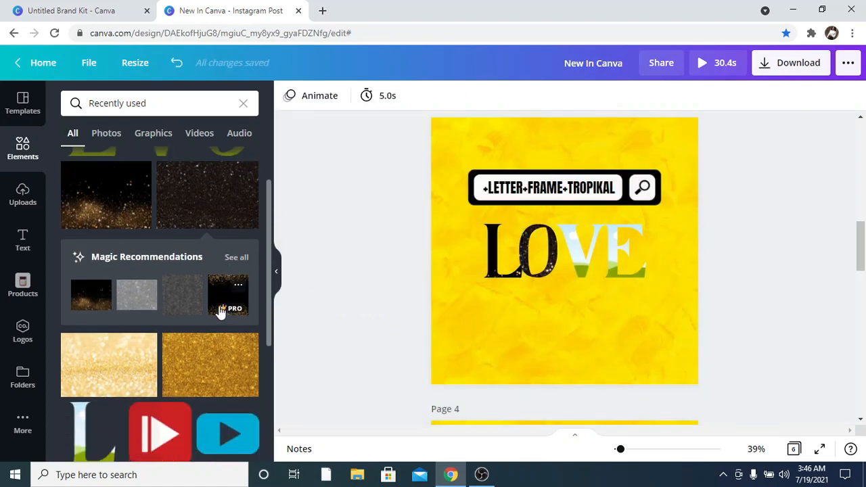
pyautogui.scroll(1, 182, 263)
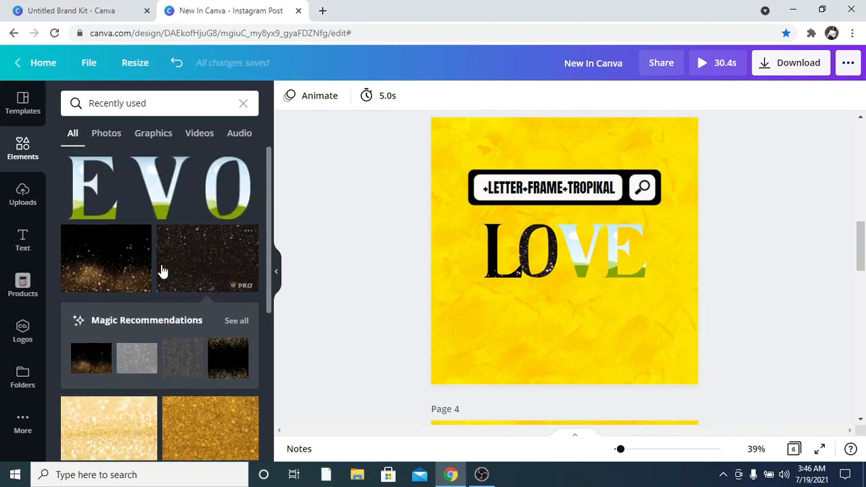
pyautogui.click(126, 278)
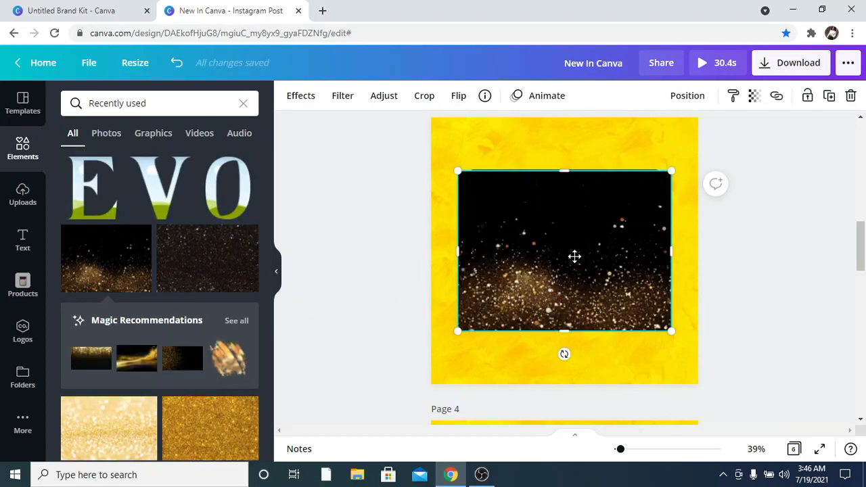
pyautogui.moveTo(575, 256); pyautogui.dragTo(580, 251)
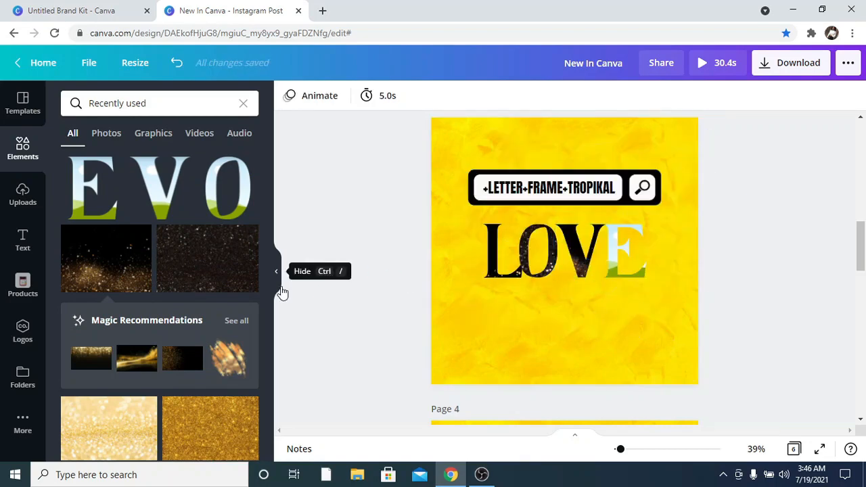
# Fill the E letter frame with another recommended glitter image.
pyautogui.click(184, 363)
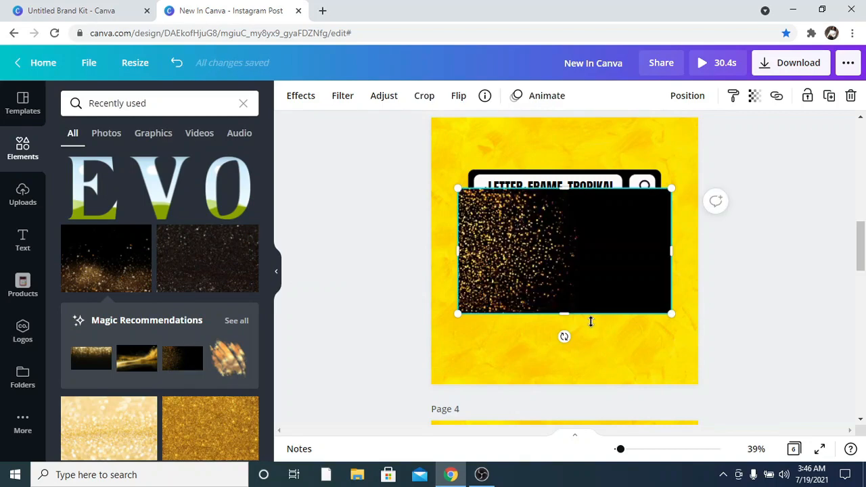
pyautogui.moveTo(531, 270); pyautogui.dragTo(636, 282)
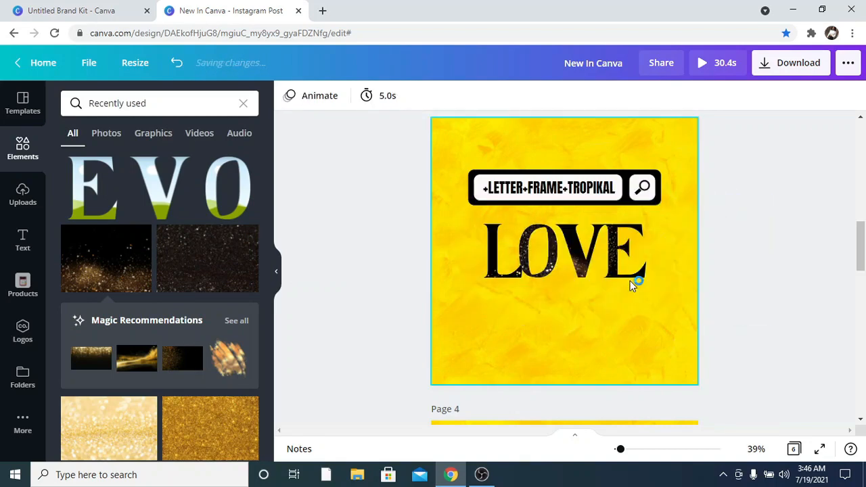
pyautogui.click(492, 329)
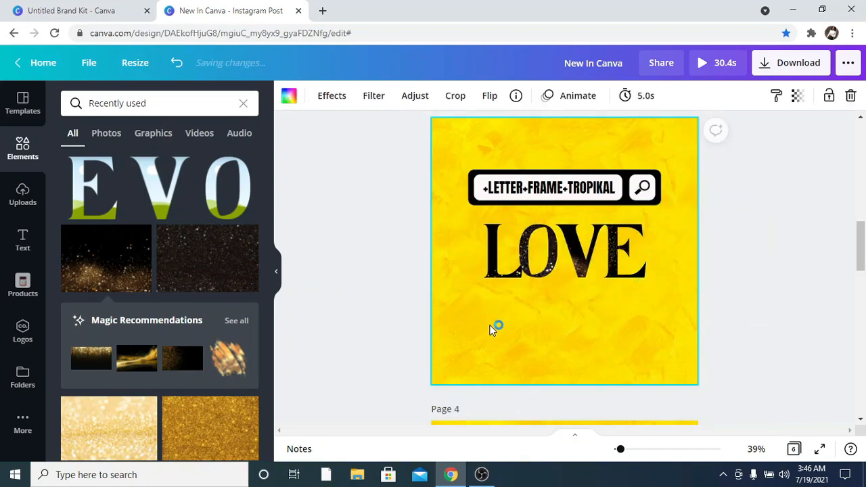
# Nudge the L letter frame slightly to the left.
pyautogui.click(501, 274)
pyautogui.press('Left')
pyautogui.press('Left')
pyautogui.press('Left')
pyautogui.press('Left')
pyautogui.press('Left')
pyautogui.press('Left')
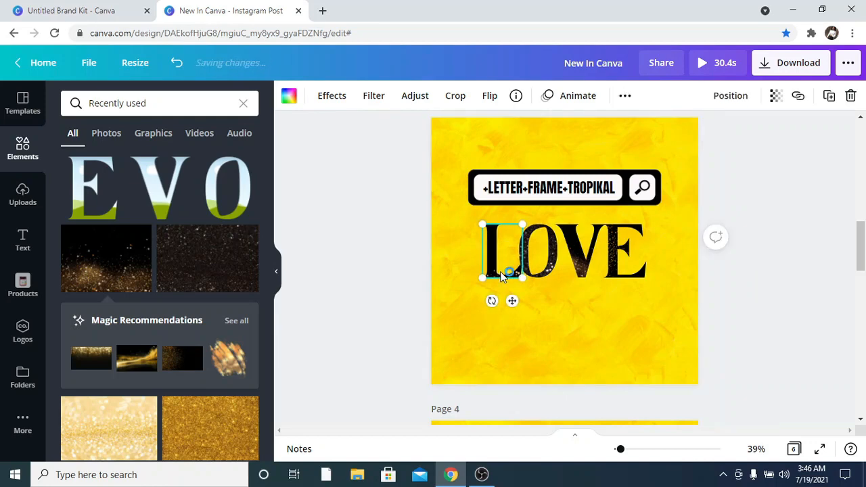
pyautogui.press('Left')
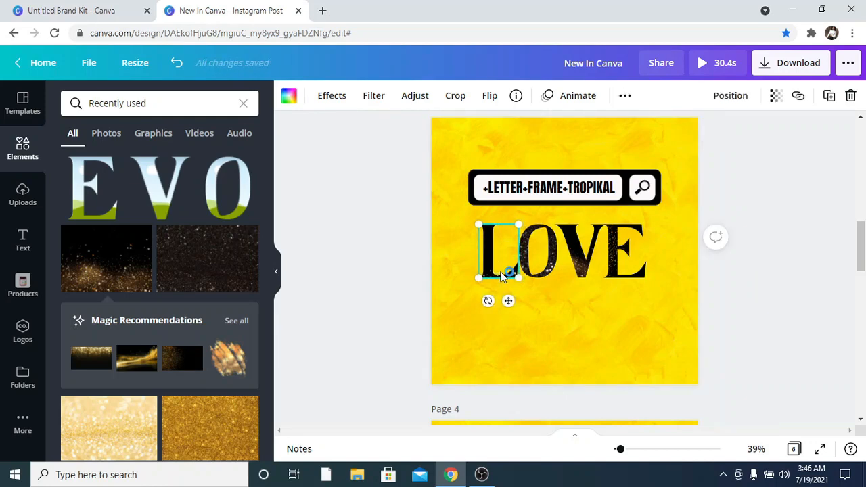
pyautogui.click(561, 331)
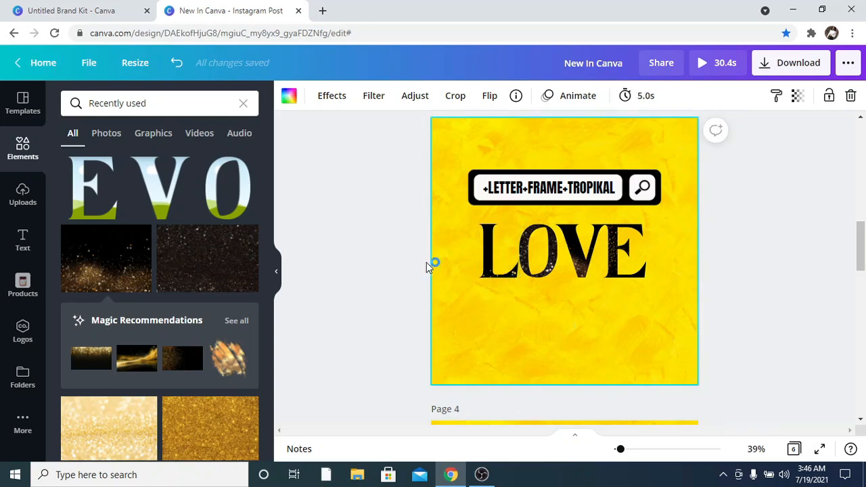
# Select the LOVE letter frames to check their arrangement.
pyautogui.click(372, 257)
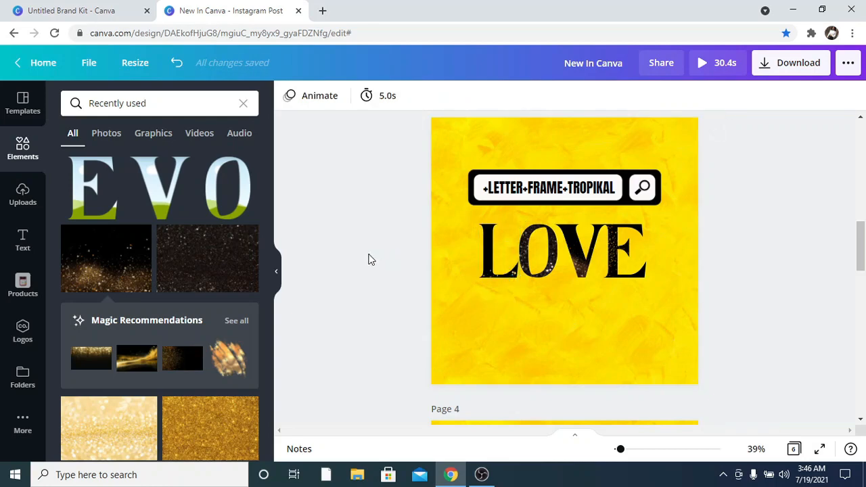
pyautogui.moveTo(453, 269); pyautogui.dragTo(610, 262)
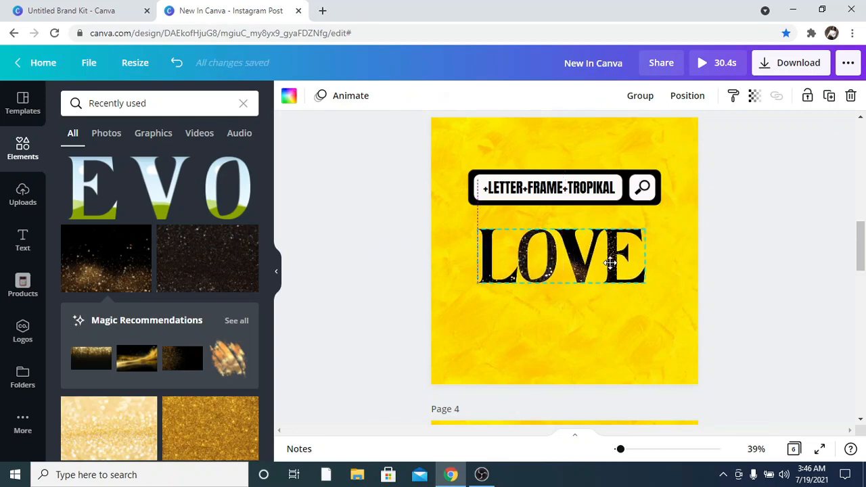
pyautogui.click(726, 218)
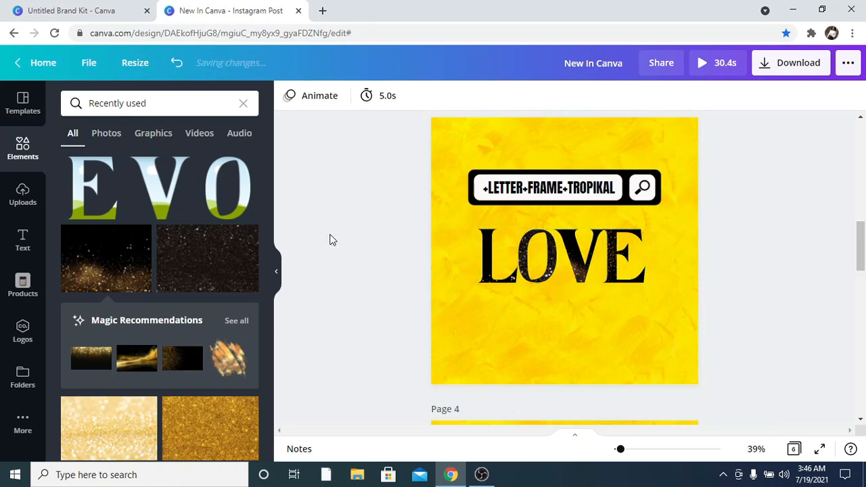
pyautogui.moveTo(352, 248); pyautogui.dragTo(569, 267)
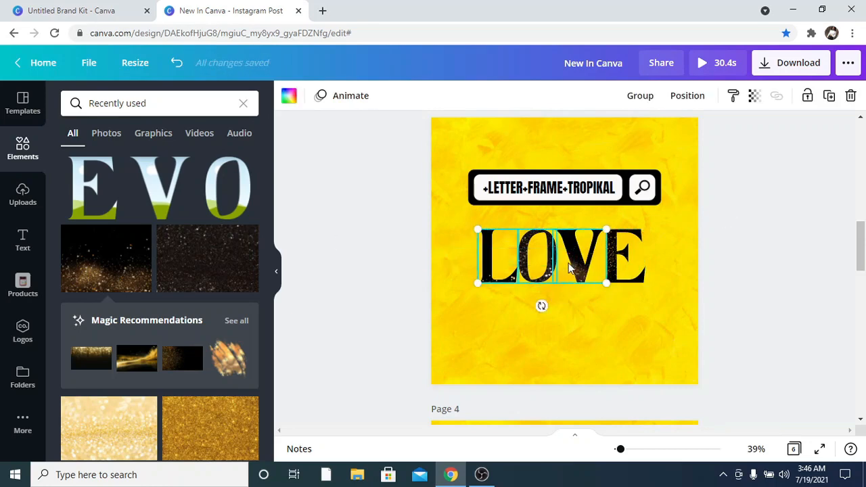
pyautogui.click(690, 241)
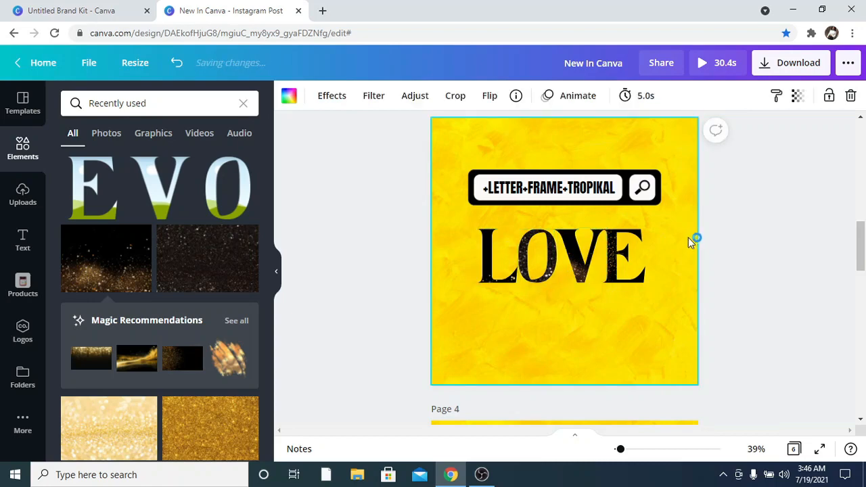
pyautogui.click(741, 250)
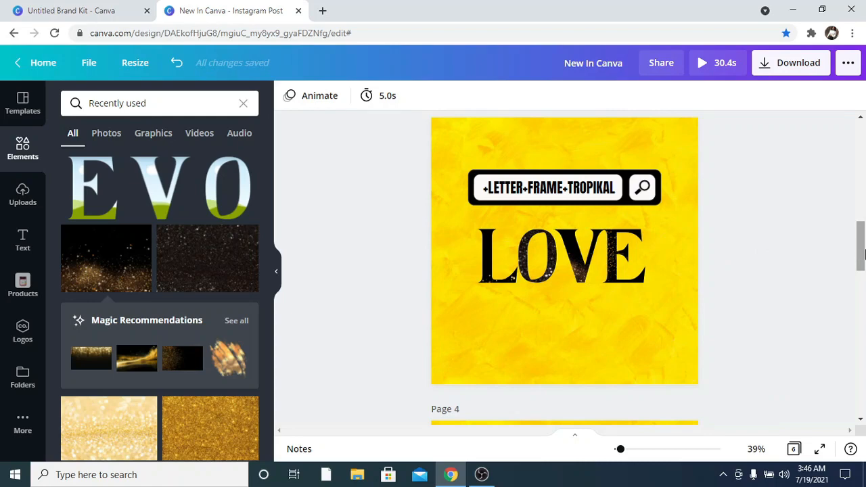
# Search the elements for "+letter+frame+anton", copied from the search-bar text on page 4.
pyautogui.moveTo(863, 253); pyautogui.dragTo(862, 287)
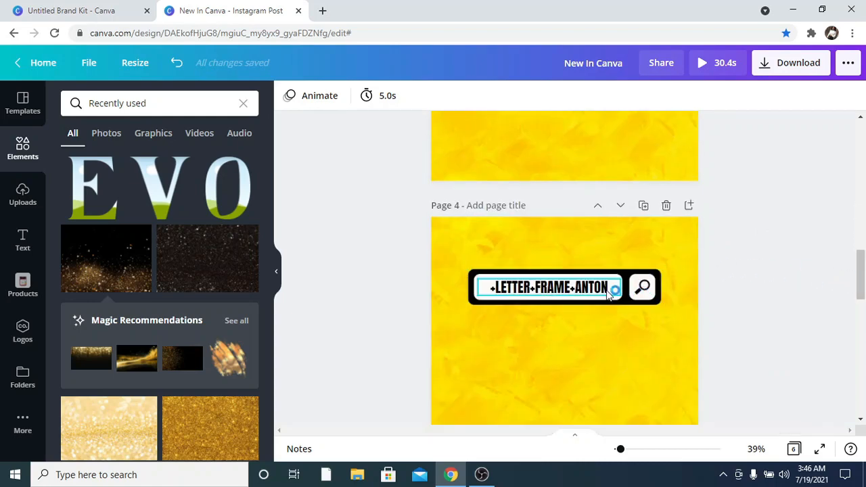
pyautogui.click(243, 103)
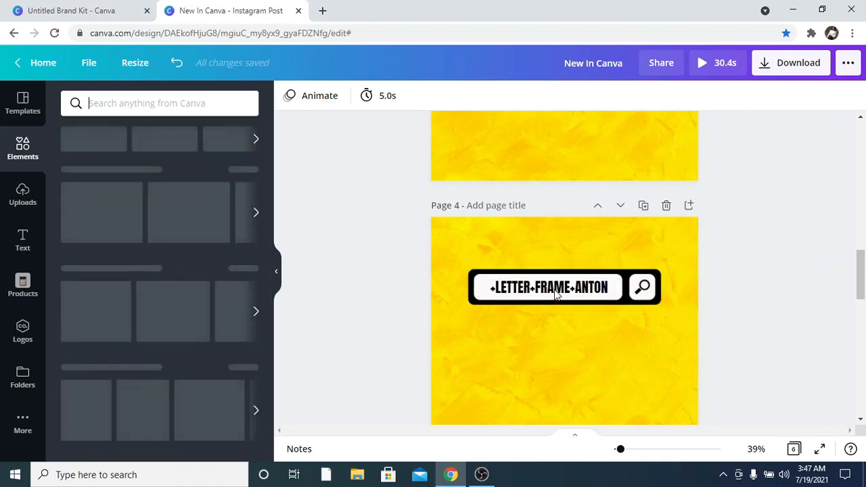
pyautogui.scroll(-1, 553, 292)
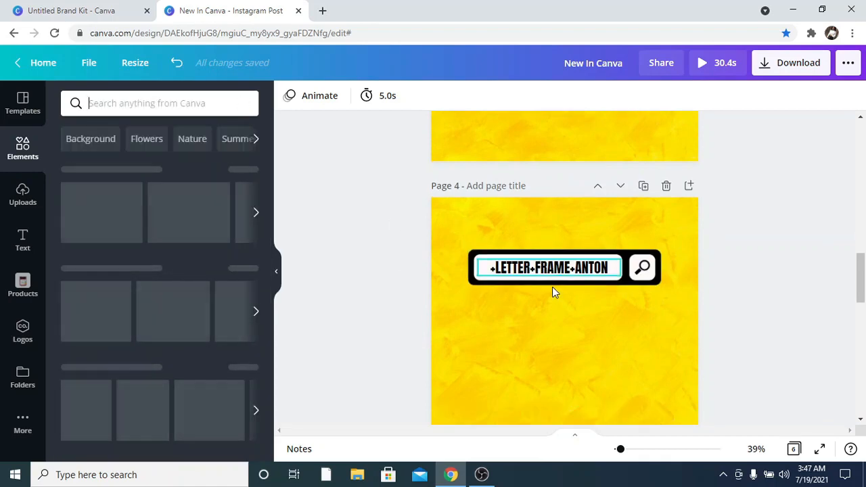
pyautogui.scroll(-3, 553, 287)
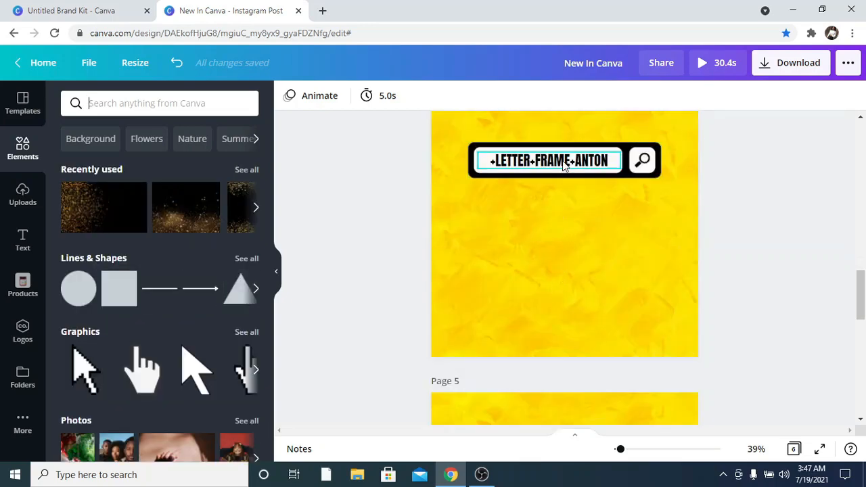
pyautogui.click(565, 166)
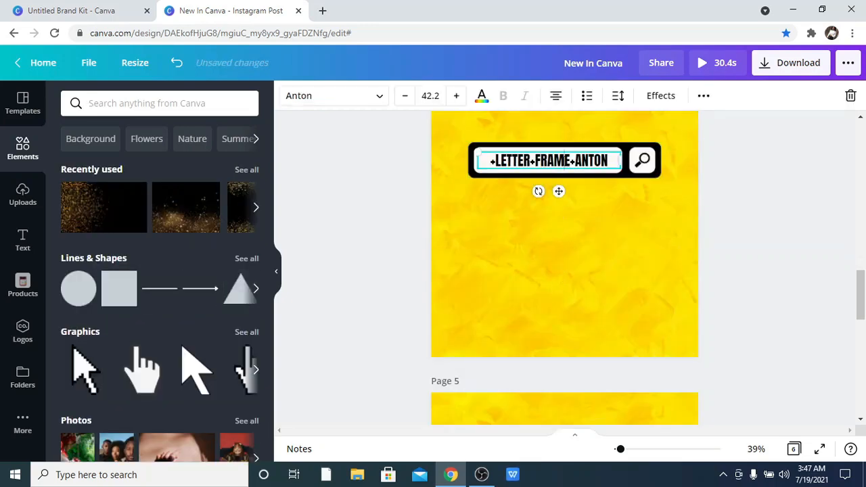
pyautogui.click(553, 172)
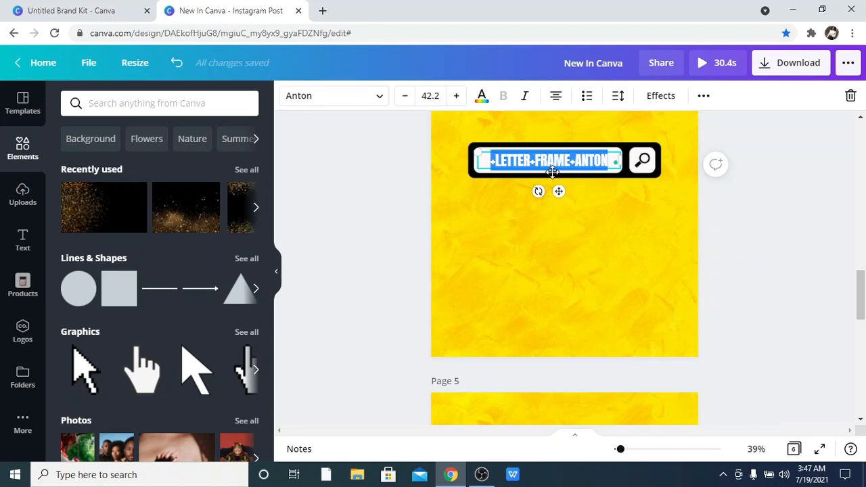
pyautogui.click(241, 105)
pyautogui.write('+letter+frame+anton')
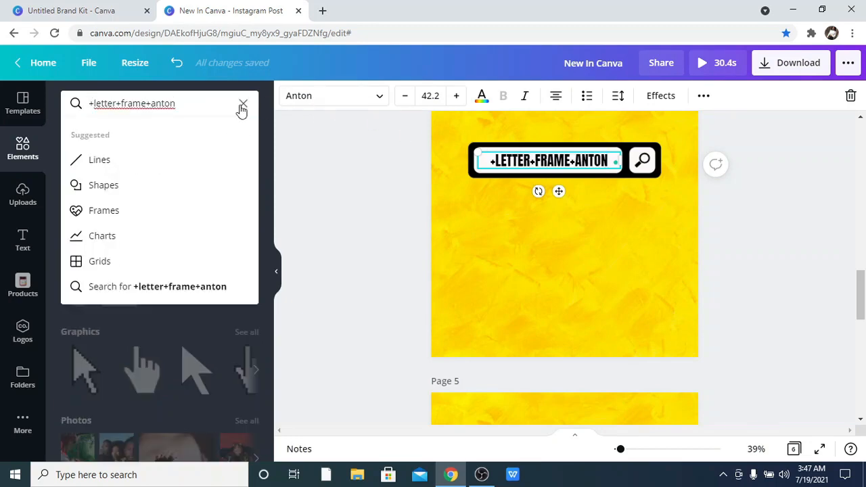
pyautogui.press('Return')
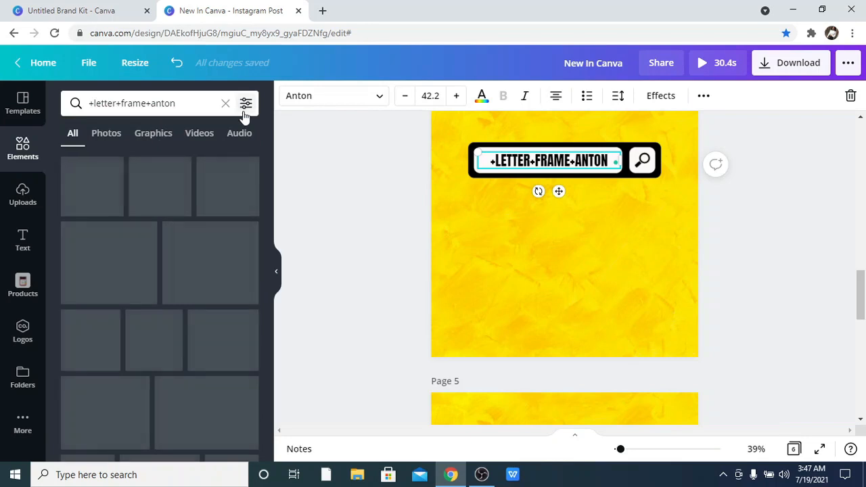
# Show only graphics among the letter frame search results and browse them.
pyautogui.click(168, 135)
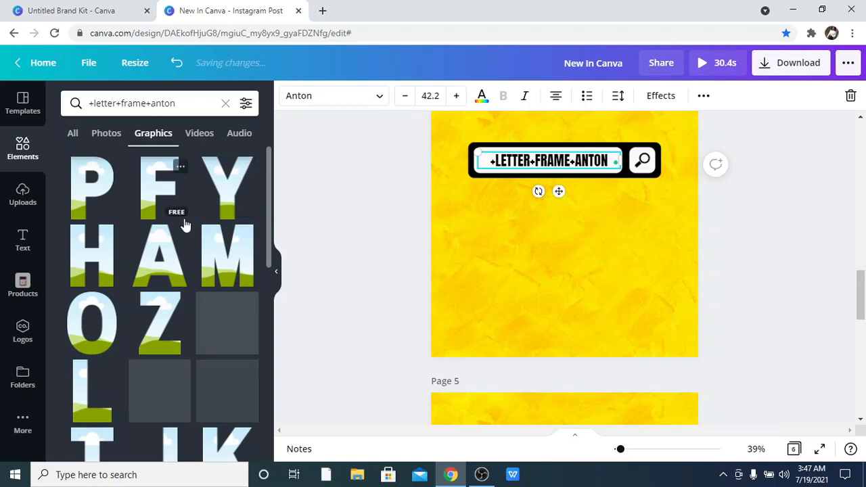
pyautogui.scroll(-2, 184, 224)
pyautogui.scroll(-1, 180, 219)
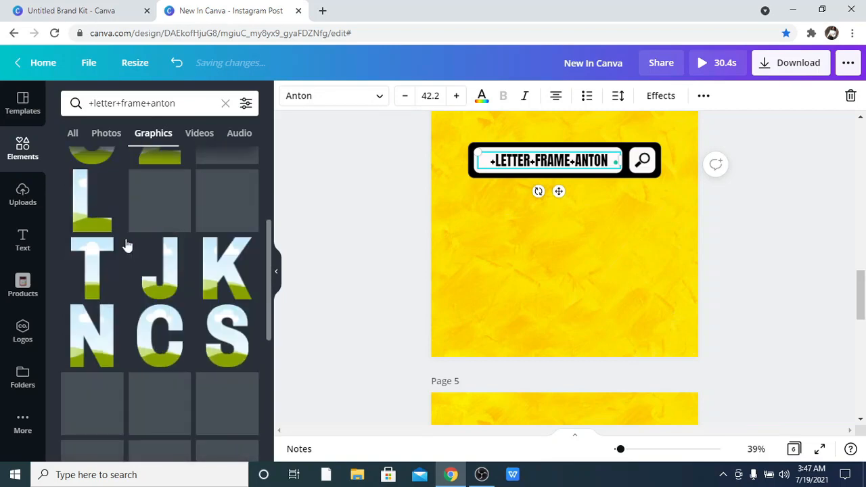
pyautogui.click(93, 214)
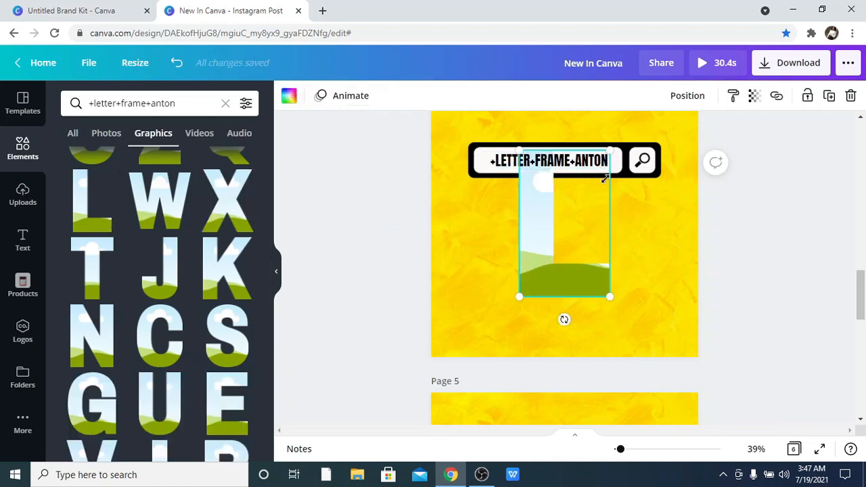
pyautogui.moveTo(605, 178); pyautogui.dragTo(590, 201)
pyautogui.press('Delete')
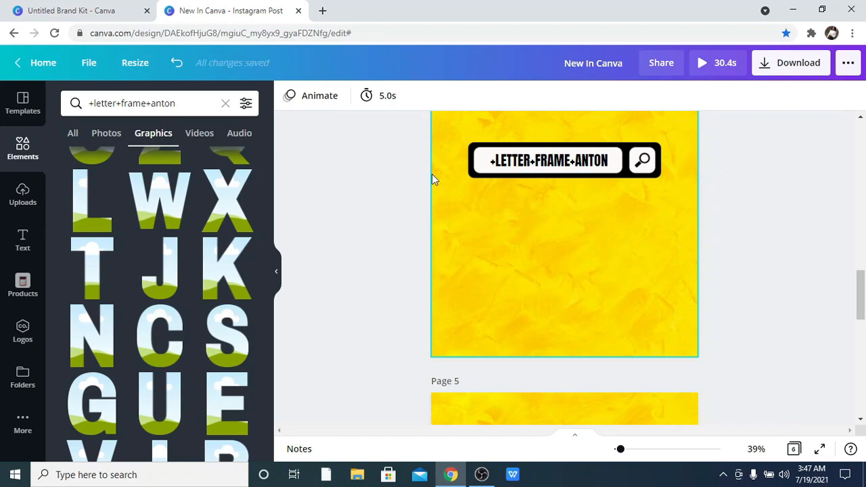
# Add the L and O letter frames from the graphics results to page 4.
pyautogui.click(76, 213)
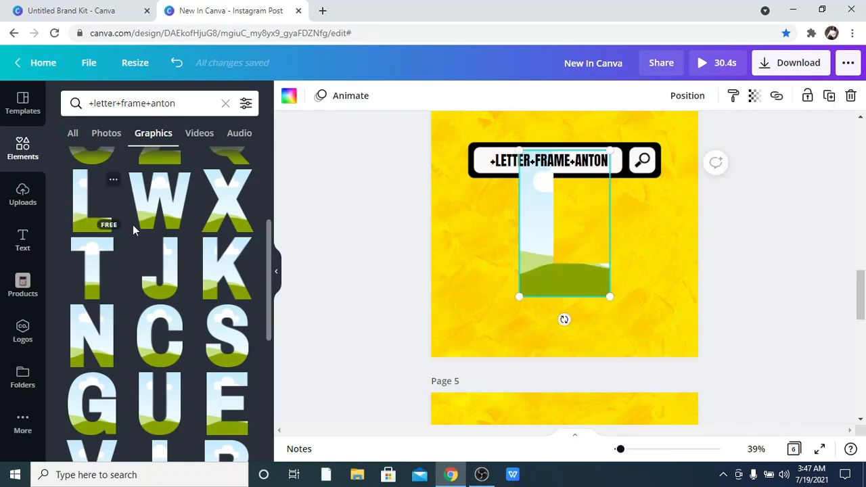
pyautogui.scroll(-3, 133, 224)
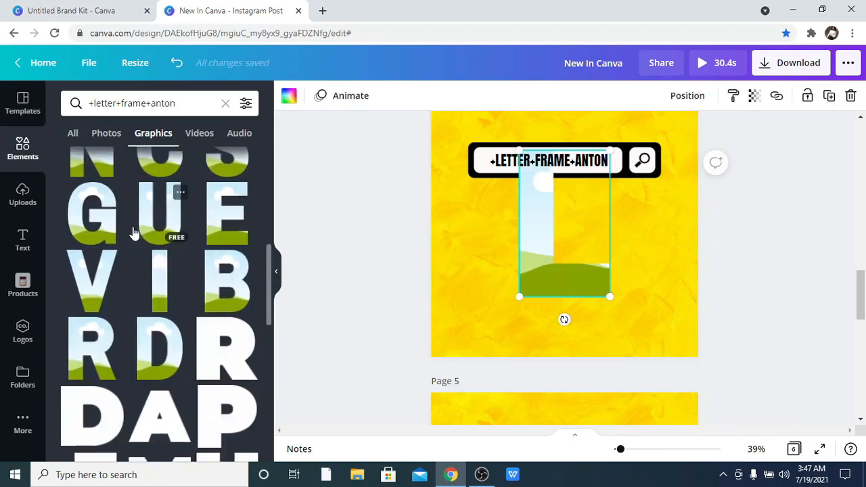
pyautogui.scroll(-2, 134, 231)
pyautogui.scroll(3, 133, 232)
pyautogui.scroll(3, 134, 231)
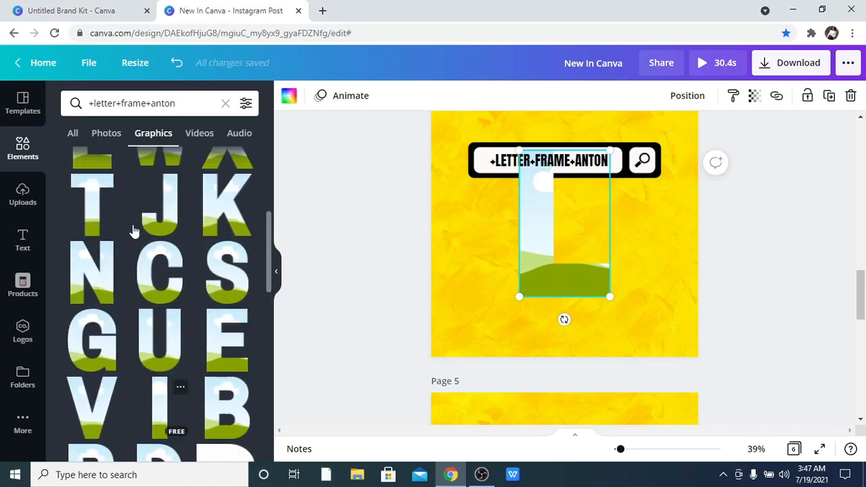
pyautogui.scroll(1, 134, 230)
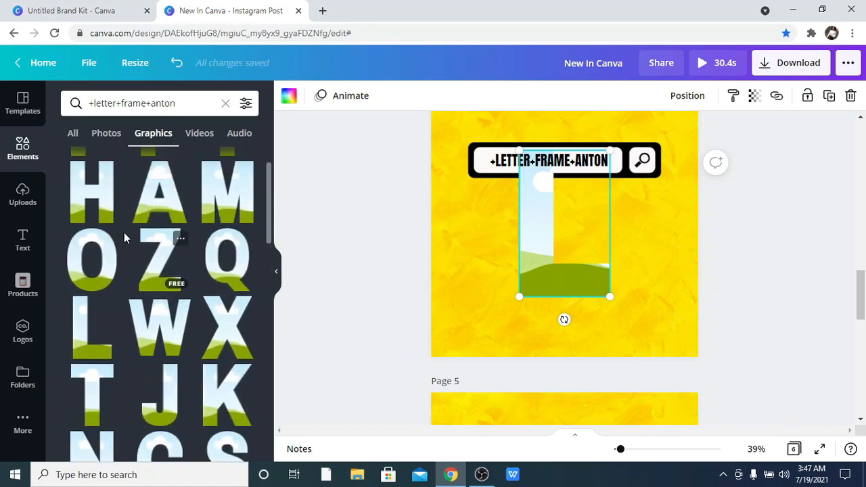
pyautogui.click(104, 240)
pyautogui.scroll(-4, 156, 247)
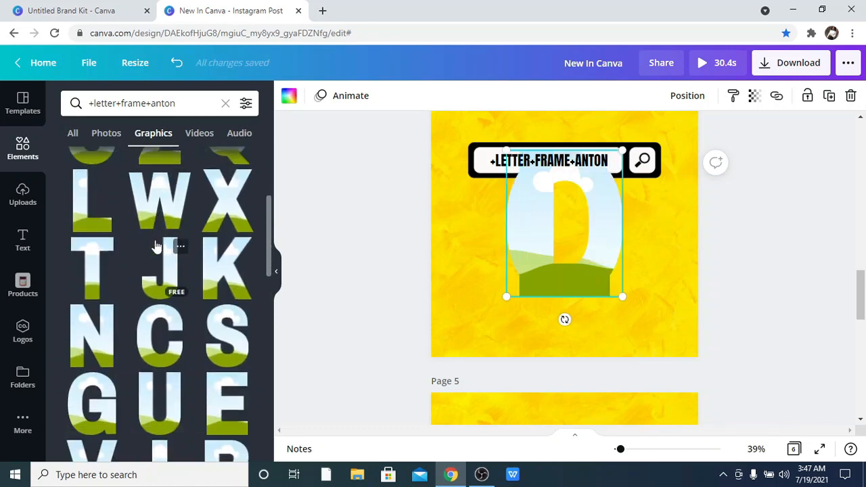
# Add the V and E letter frames and spread the frames in a row across page 4.
pyautogui.click(160, 339)
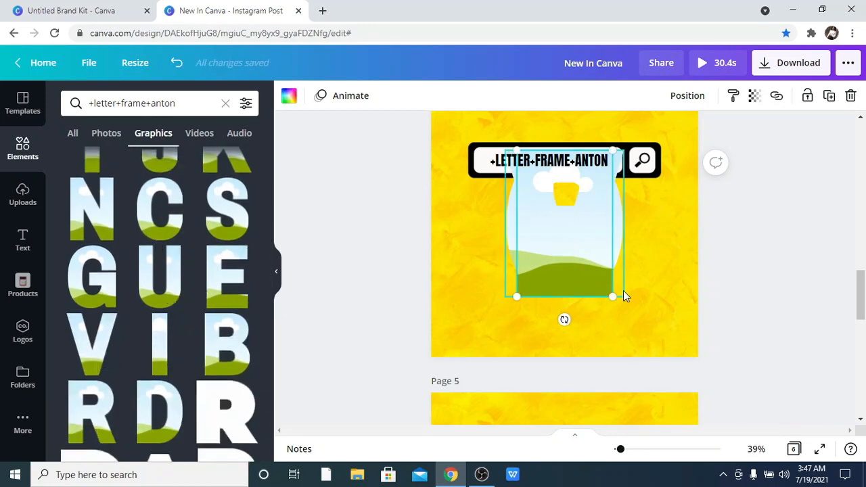
pyautogui.moveTo(643, 301); pyautogui.dragTo(474, 263)
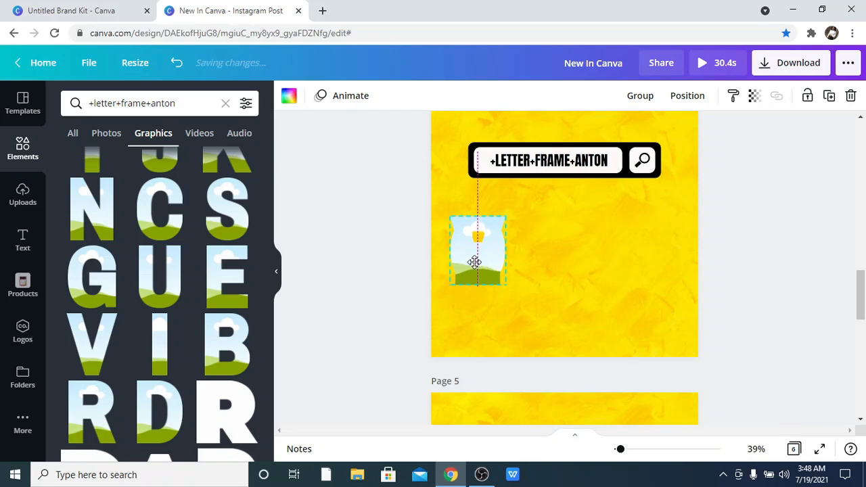
pyautogui.click(508, 264)
pyautogui.click(490, 256)
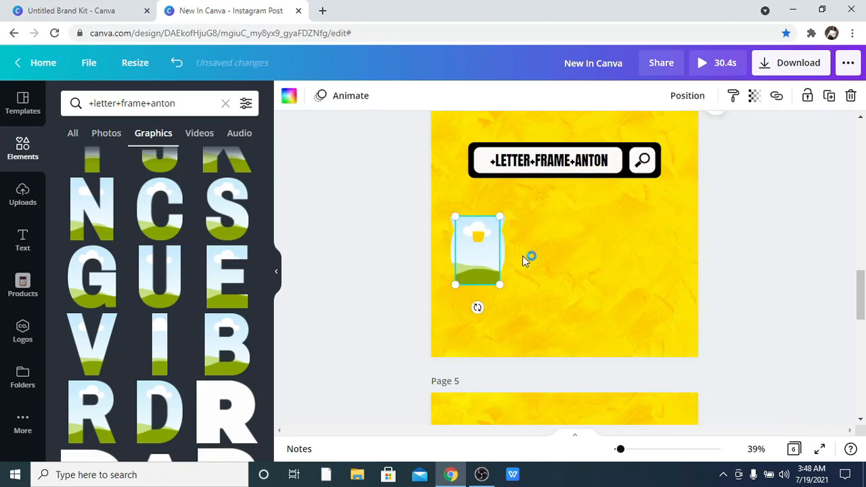
pyautogui.moveTo(491, 256); pyautogui.dragTo(645, 255)
pyautogui.click(480, 260)
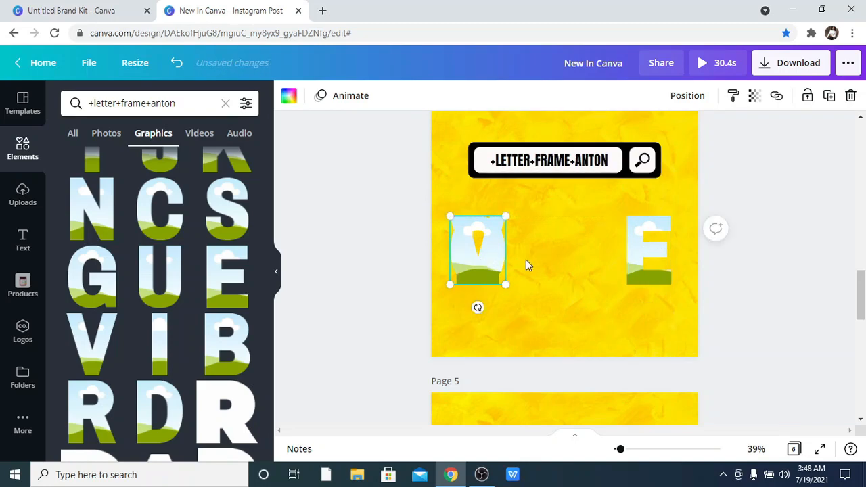
pyautogui.moveTo(481, 257); pyautogui.dragTo(590, 257)
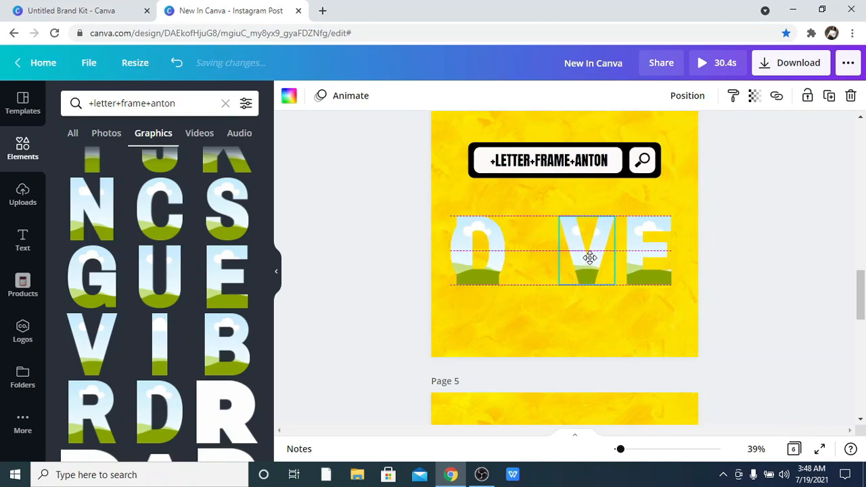
# Arrange the four frames to spell LOVE and space them evenly below the search bar.
pyautogui.click(497, 247)
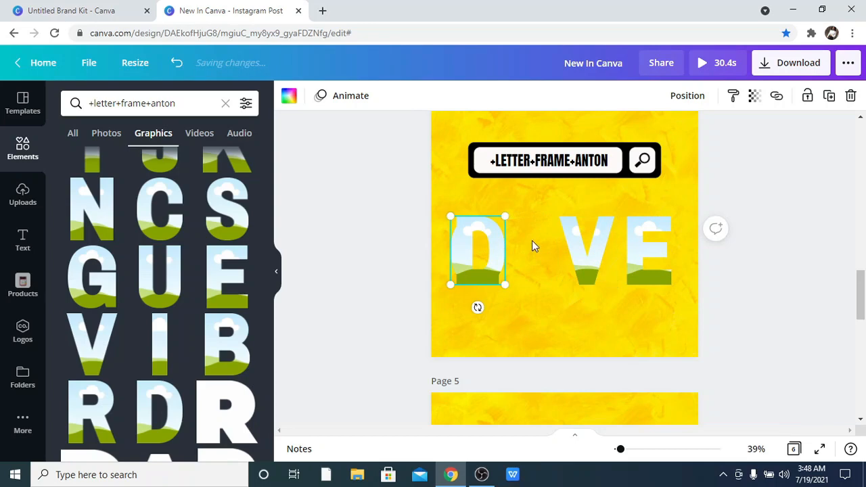
pyautogui.moveTo(497, 248); pyautogui.dragTo(549, 240)
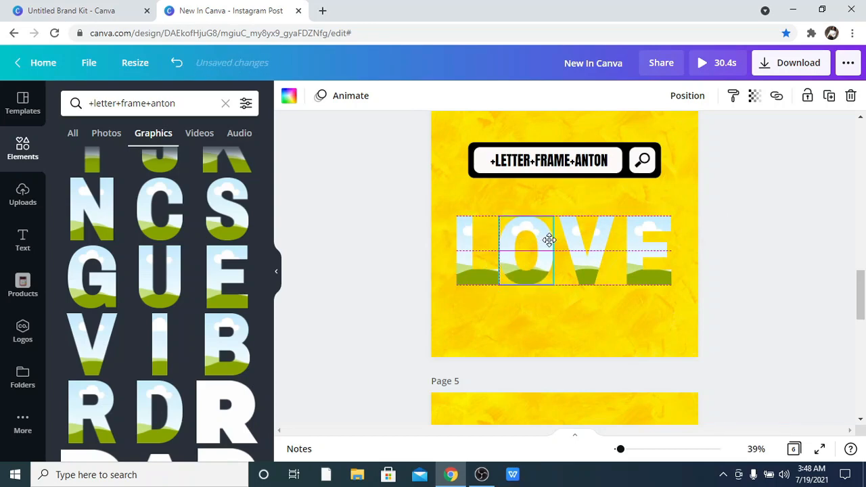
pyautogui.moveTo(353, 243); pyautogui.dragTo(637, 250)
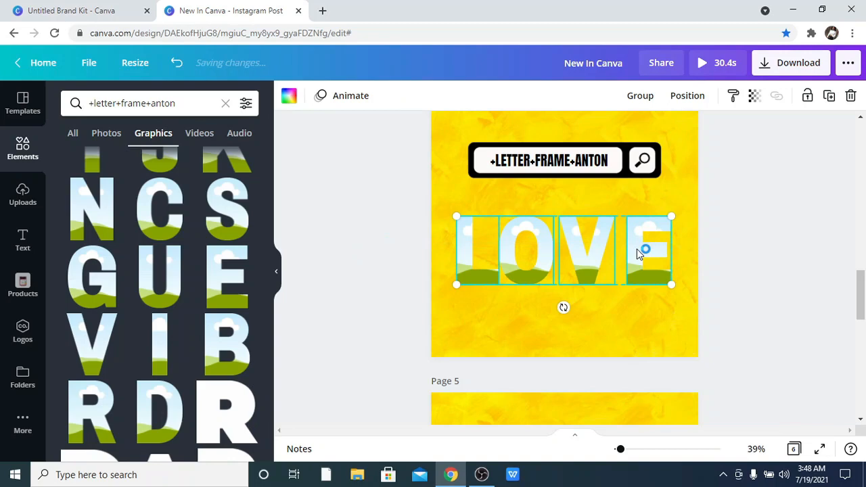
pyautogui.click(688, 96)
pyautogui.click(464, 346)
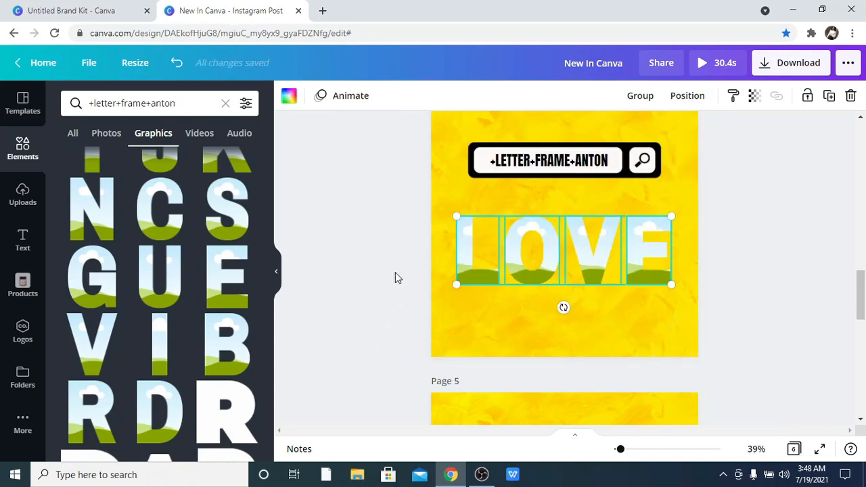
pyautogui.moveTo(564, 273)
pyautogui.mouseDown()
pyautogui.moveTo(574, 272)
pyautogui.moveTo(564, 271)
pyautogui.mouseUp()
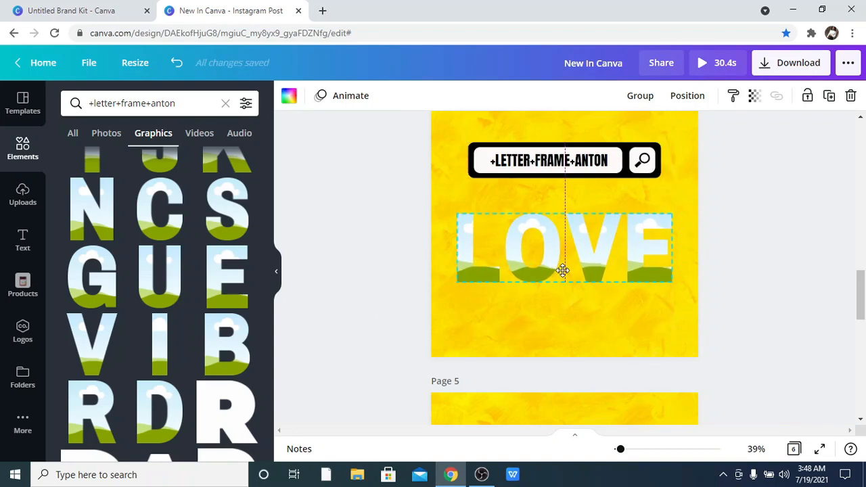
pyautogui.click(763, 234)
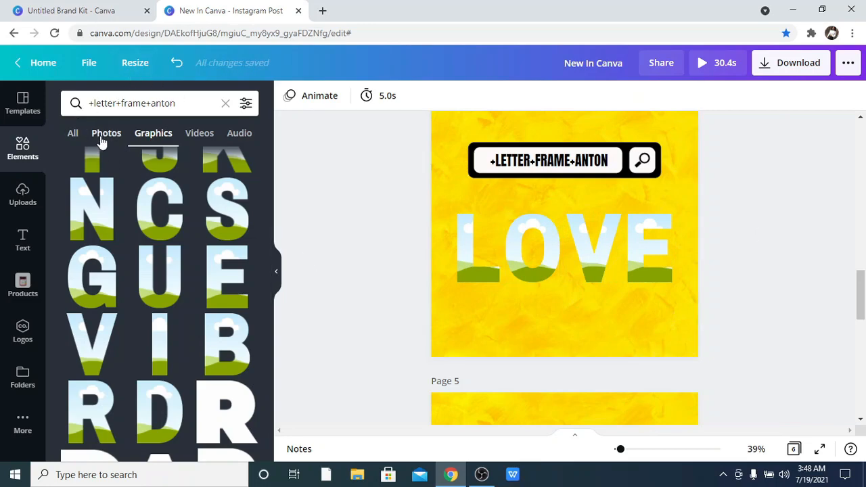
# Search the elements for Flowers and add the pink cosmos flower photo to page 4.
pyautogui.click(225, 104)
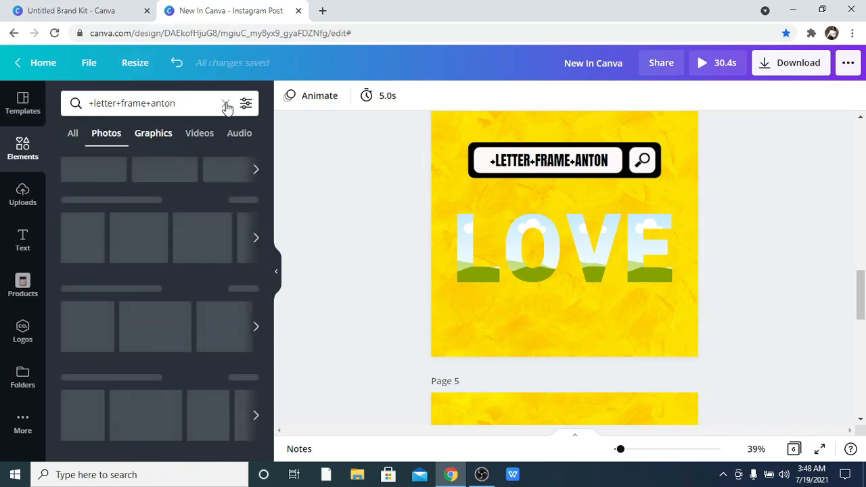
pyautogui.click(225, 103)
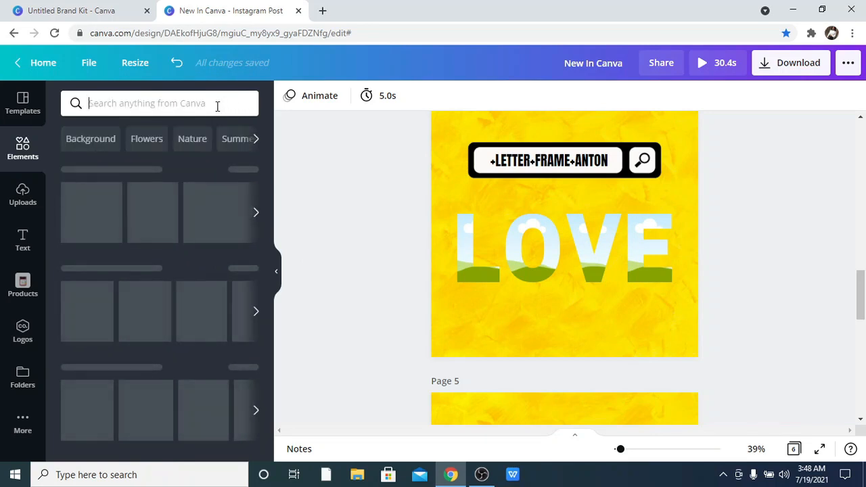
pyautogui.click(137, 140)
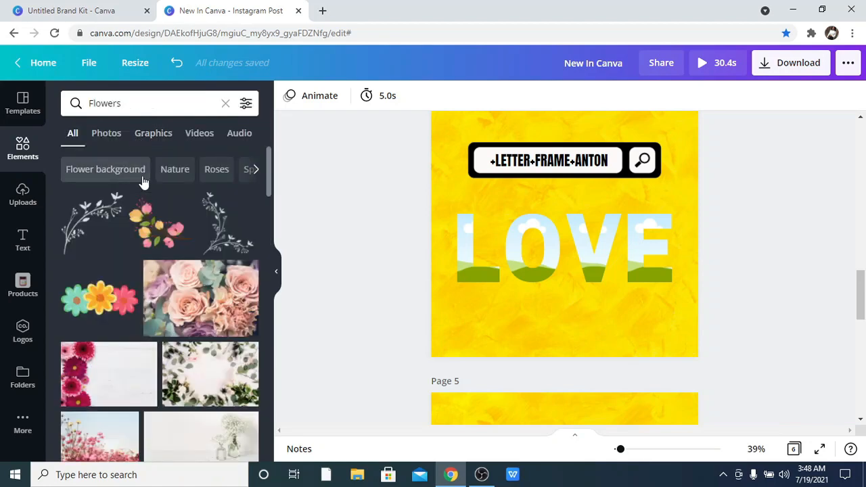
pyautogui.scroll(-2, 142, 180)
pyautogui.scroll(-1, 142, 180)
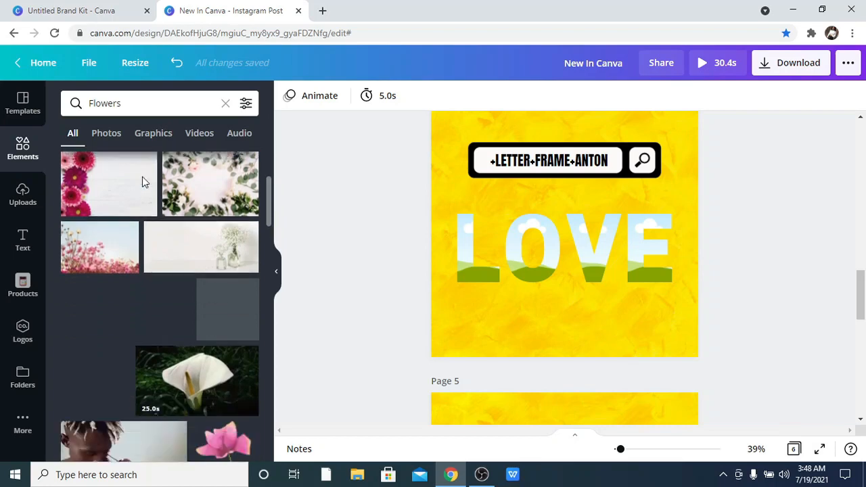
pyautogui.scroll(-1, 126, 193)
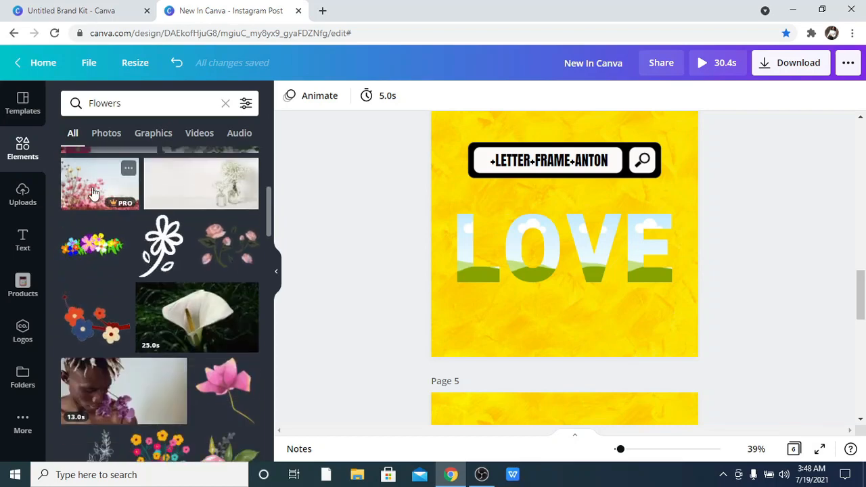
pyautogui.scroll(-1, 93, 193)
pyautogui.scroll(1, 93, 194)
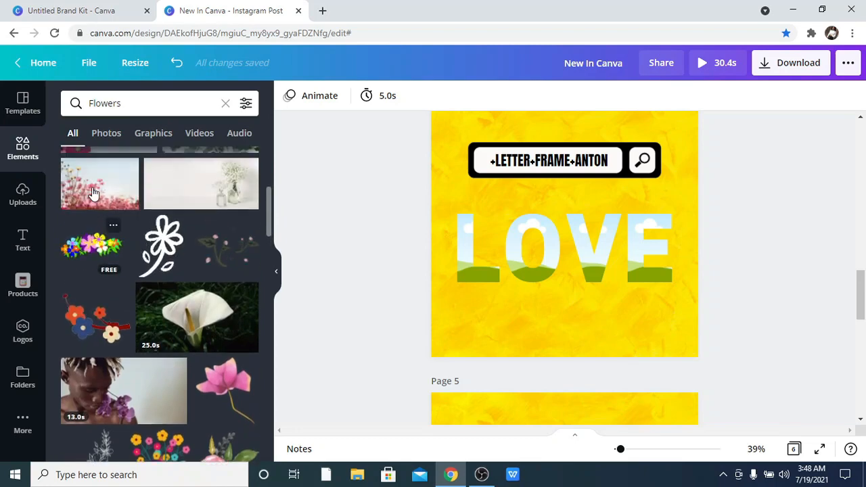
pyautogui.click(93, 194)
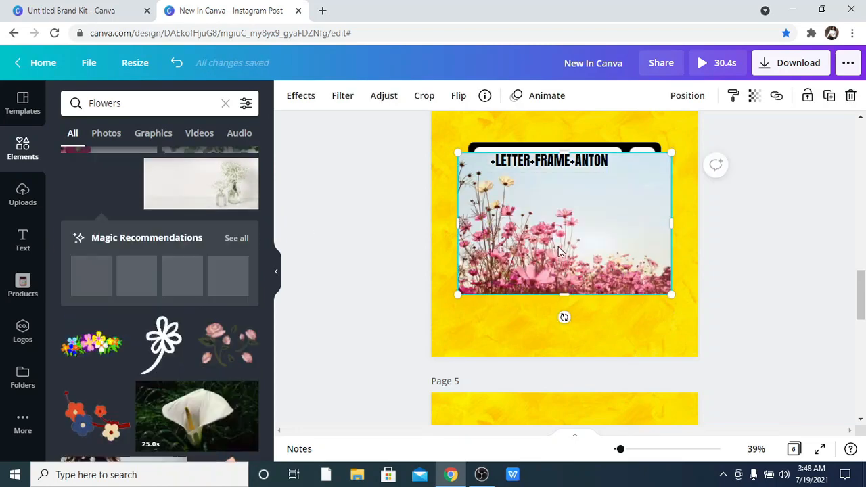
# Fill the O letter frame with the pink cosmos flower photo.
pyautogui.moveTo(558, 250); pyautogui.dragTo(478, 237)
pyautogui.moveTo(414, 231); pyautogui.dragTo(542, 244)
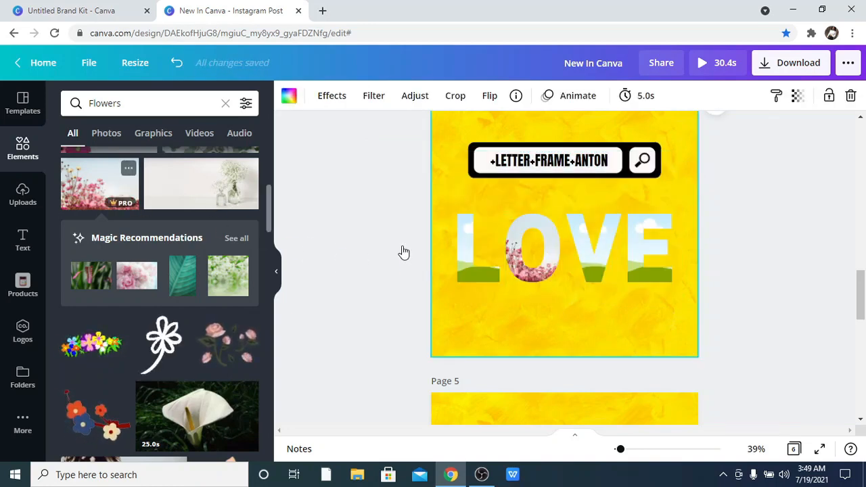
# Fill the L letter frame with the cosmos flower photo and reposition the photo inside the frame.
pyautogui.moveTo(618, 205); pyautogui.dragTo(476, 240)
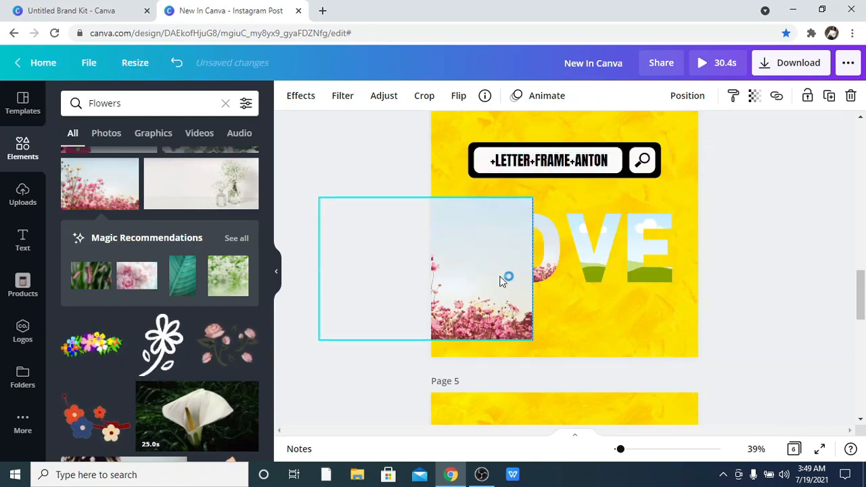
pyautogui.moveTo(500, 267); pyautogui.dragTo(468, 246)
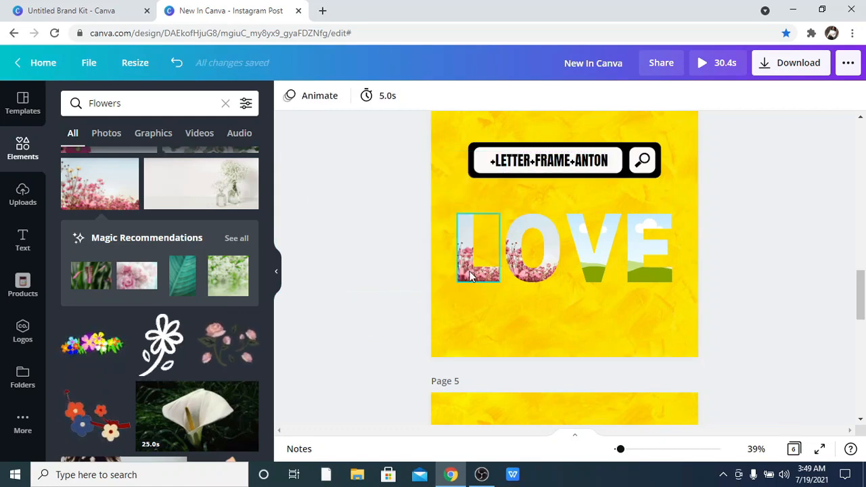
pyautogui.doubleClick(472, 276)
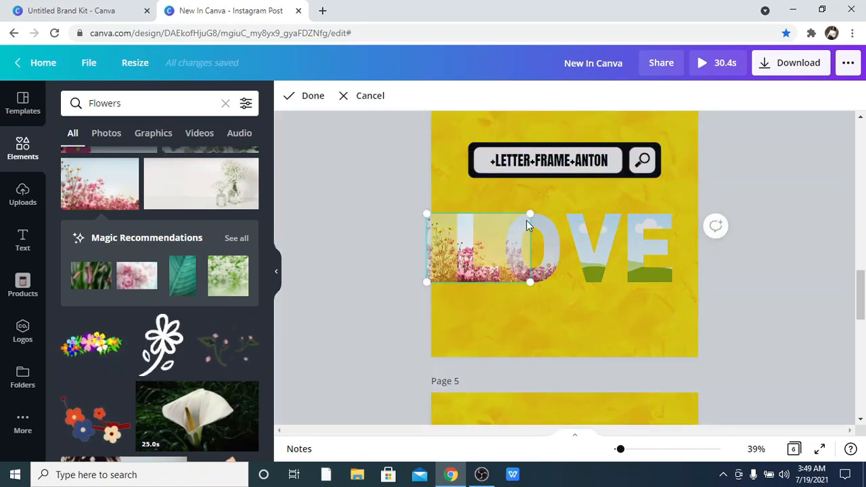
pyautogui.moveTo(539, 219); pyautogui.dragTo(729, 237)
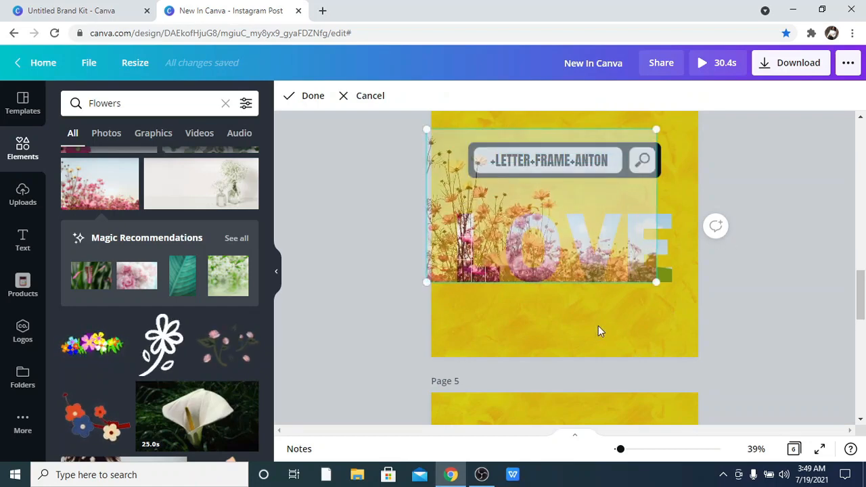
pyautogui.click(597, 324)
pyautogui.click(388, 299)
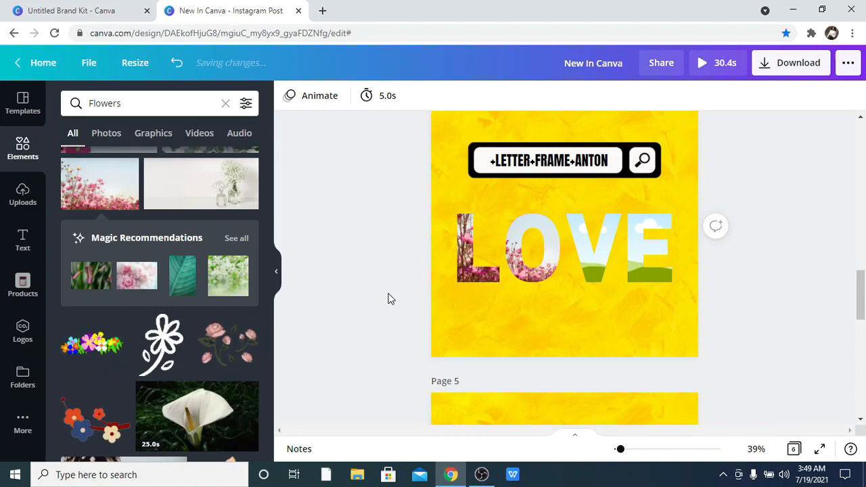
pyautogui.click(457, 269)
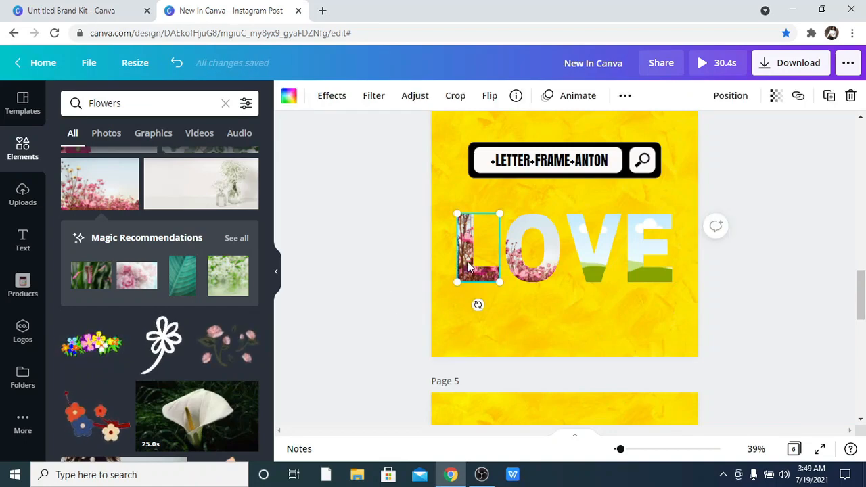
pyautogui.doubleClick(469, 267)
pyautogui.moveTo(502, 262); pyautogui.dragTo(402, 264)
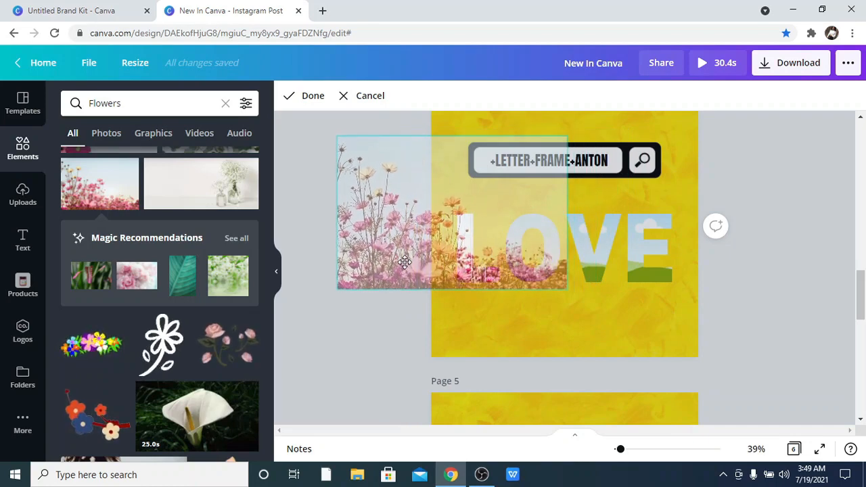
pyautogui.click(390, 325)
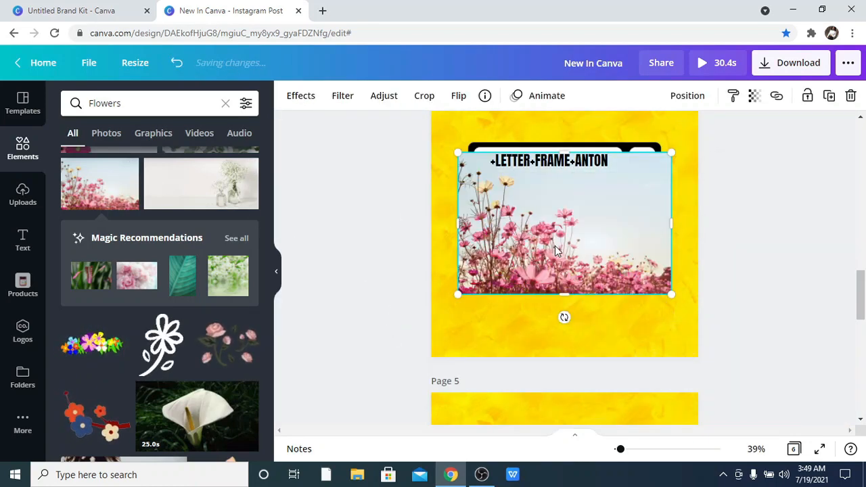
# Fill the V and E letter frames with the cosmos flower photo.
pyautogui.moveTo(594, 264); pyautogui.dragTo(618, 241)
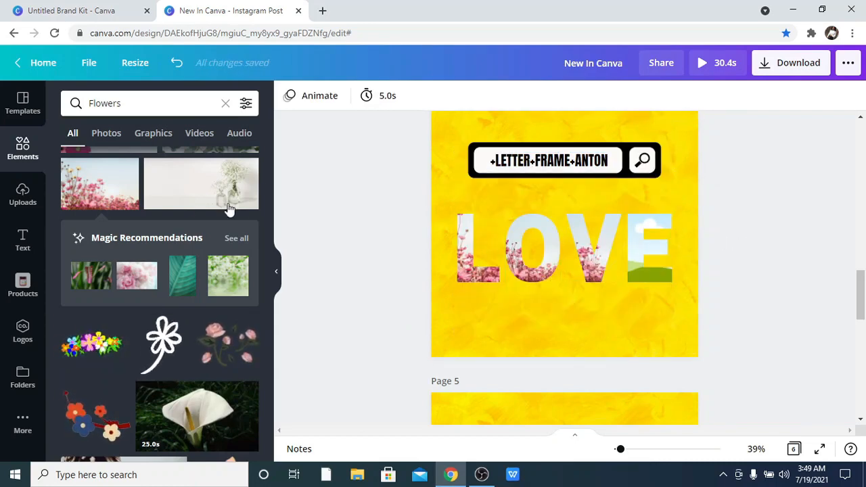
pyautogui.click(129, 168)
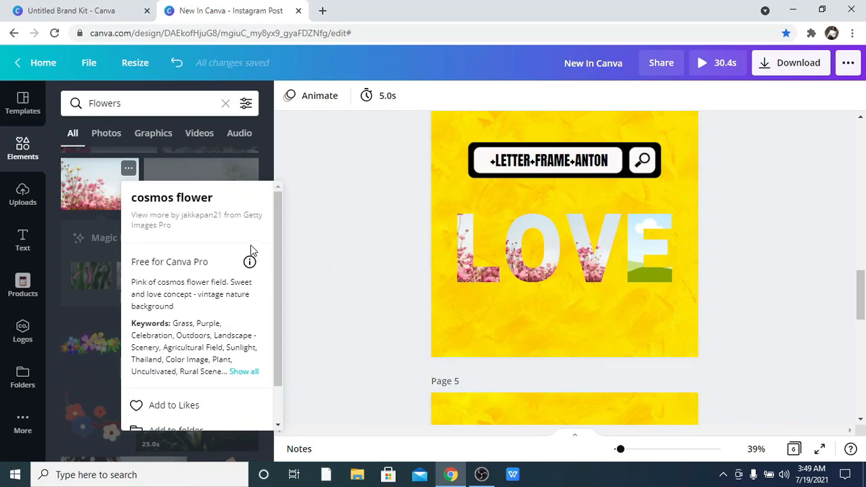
pyautogui.click(324, 245)
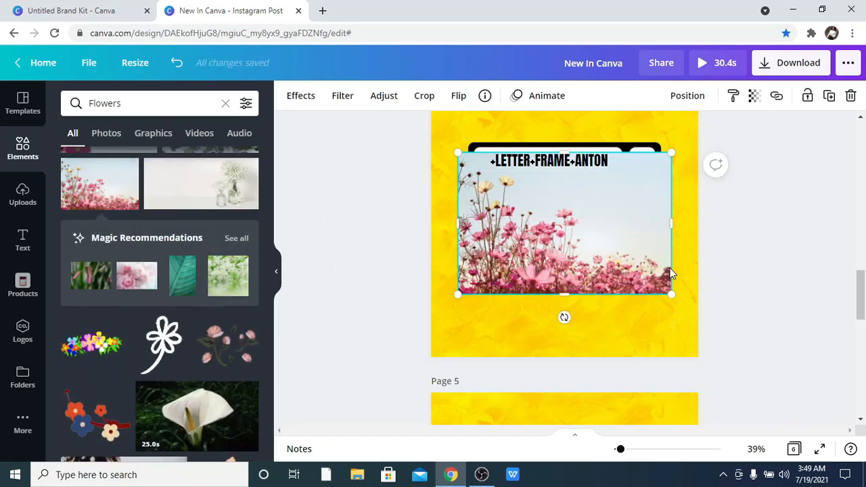
pyautogui.moveTo(670, 273); pyautogui.dragTo(664, 270)
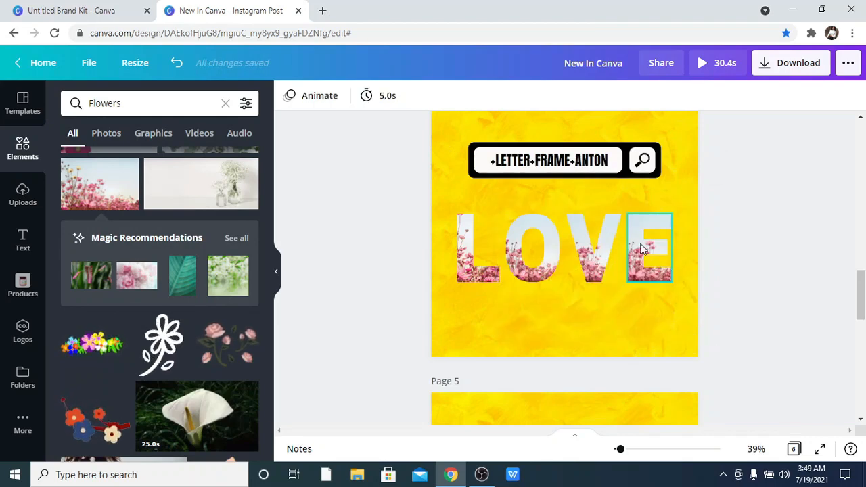
# Reposition the cosmos flower photo inside the E frame so the pink blooms show.
pyautogui.doubleClick(643, 249)
pyautogui.moveTo(665, 232); pyautogui.dragTo(616, 241)
pyautogui.click(604, 309)
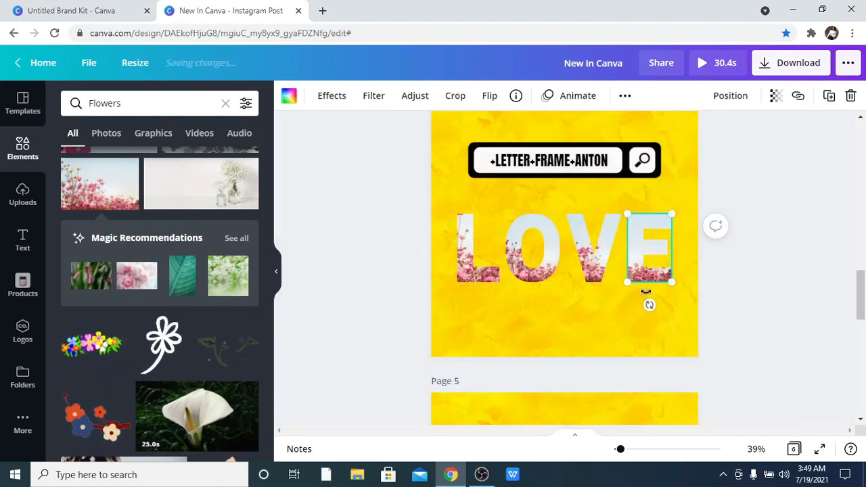
pyautogui.doubleClick(644, 228)
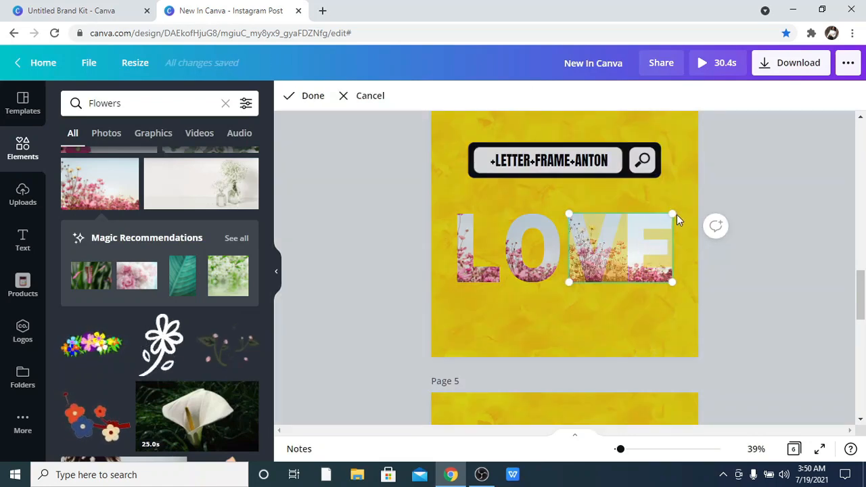
pyautogui.moveTo(677, 214); pyautogui.dragTo(844, 204)
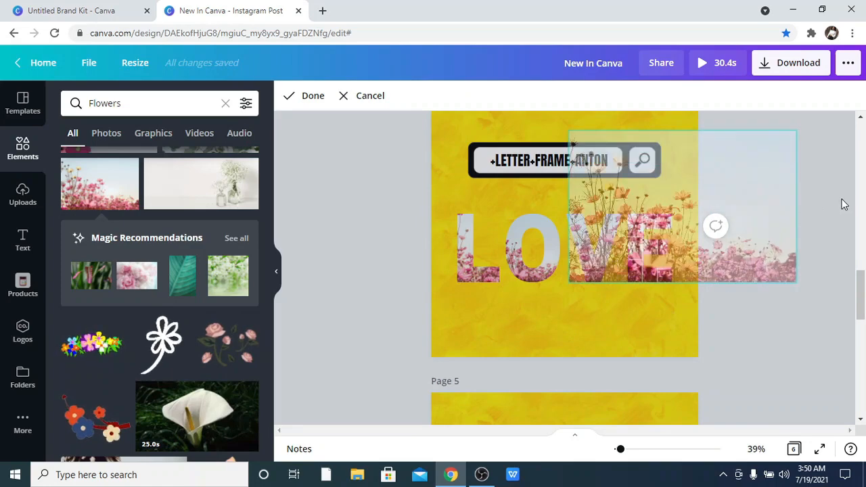
pyautogui.moveTo(773, 216); pyautogui.dragTo(708, 260)
pyautogui.click(422, 315)
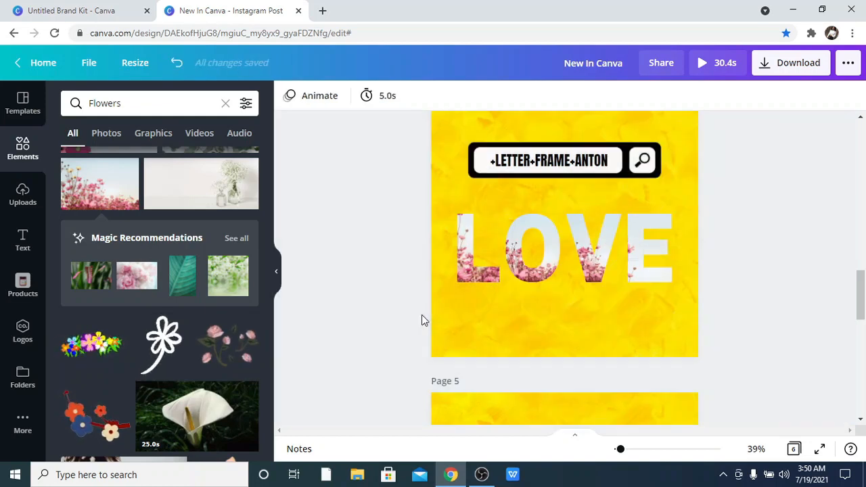
pyautogui.click(662, 270)
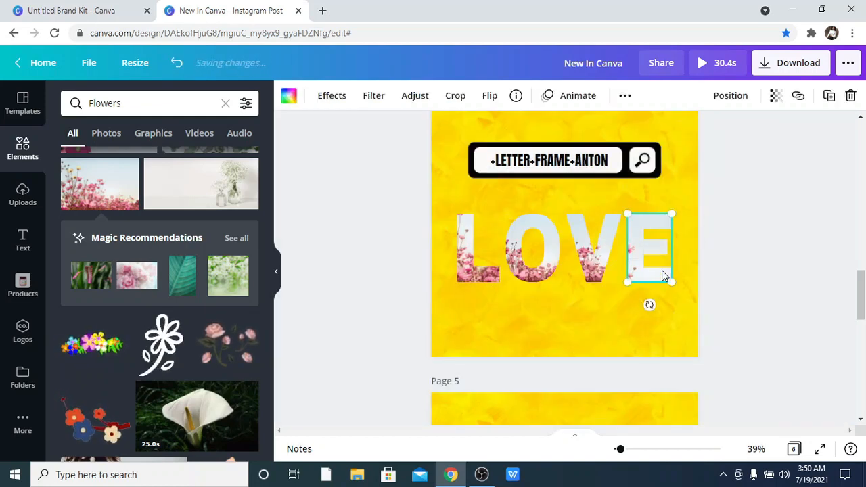
pyautogui.doubleClick(662, 270)
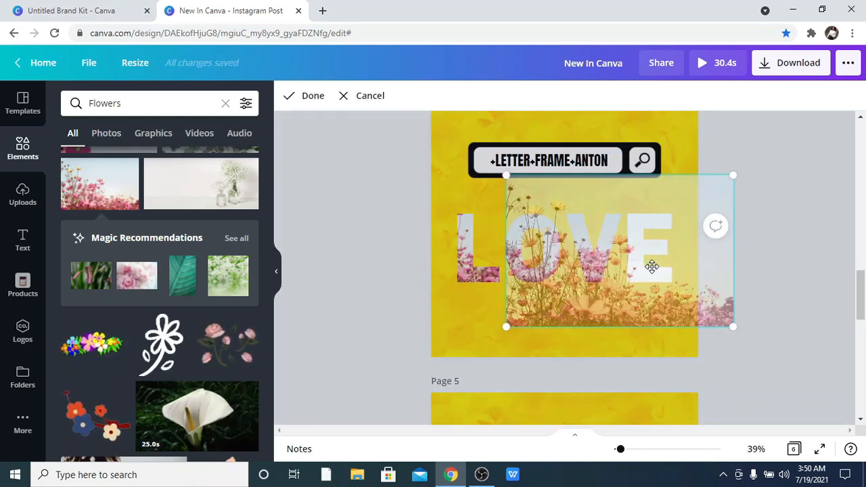
pyautogui.moveTo(651, 266); pyautogui.dragTo(668, 270)
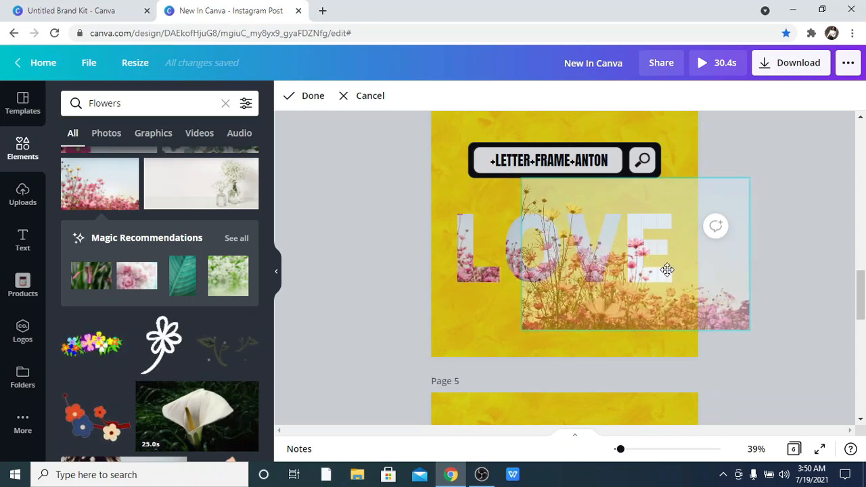
pyautogui.click(421, 310)
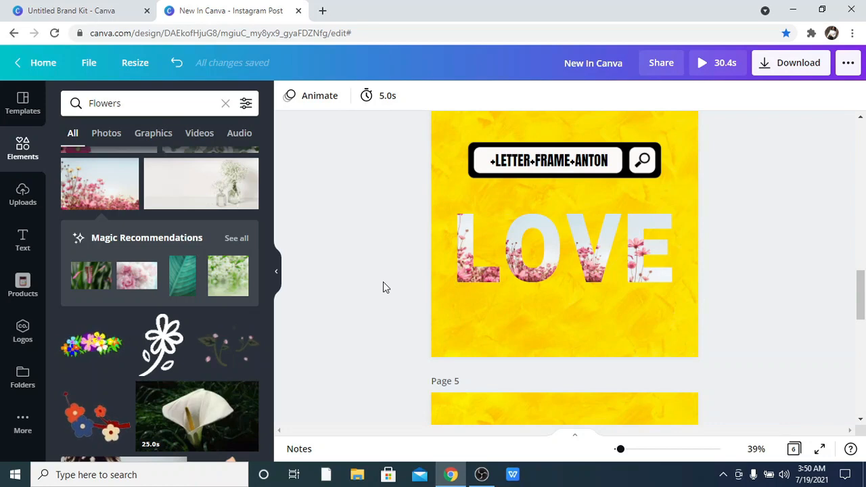
# Copy the +LETTER+FRAME+AGRANDIR text on page 5 and search the elements for it.
pyautogui.click(226, 105)
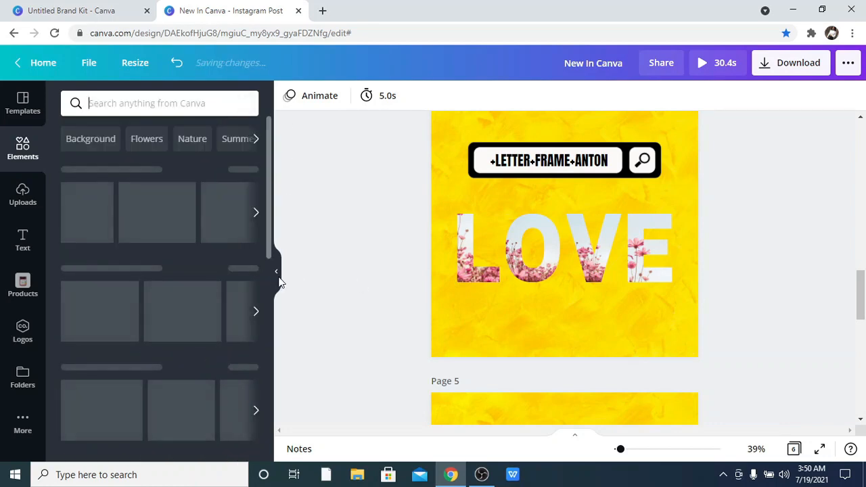
pyautogui.click(277, 274)
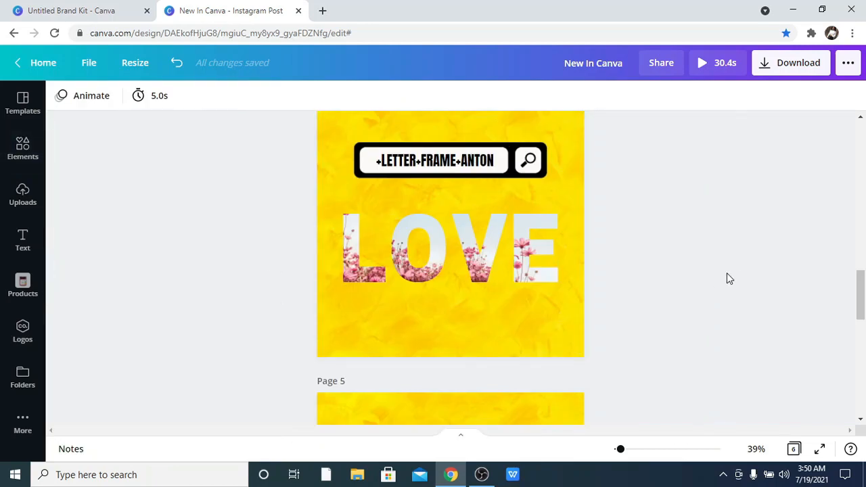
pyautogui.scroll(1, 729, 277)
pyautogui.scroll(3, 724, 282)
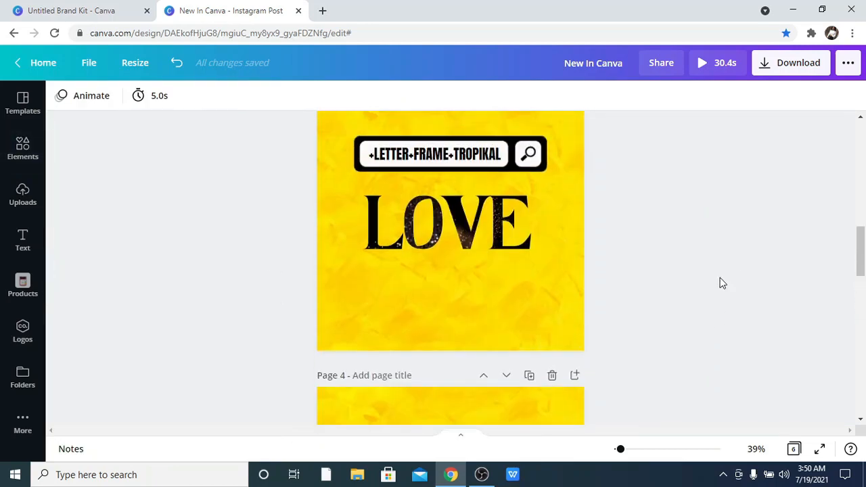
pyautogui.scroll(-4, 718, 295)
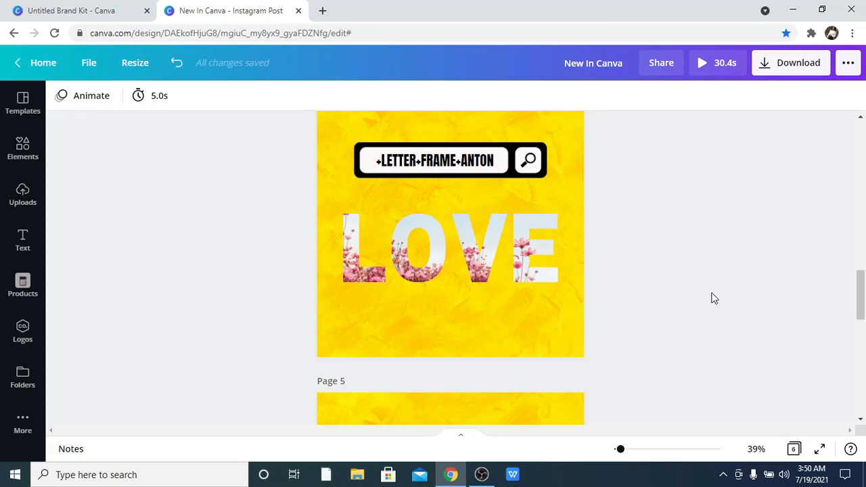
pyautogui.scroll(-3, 714, 298)
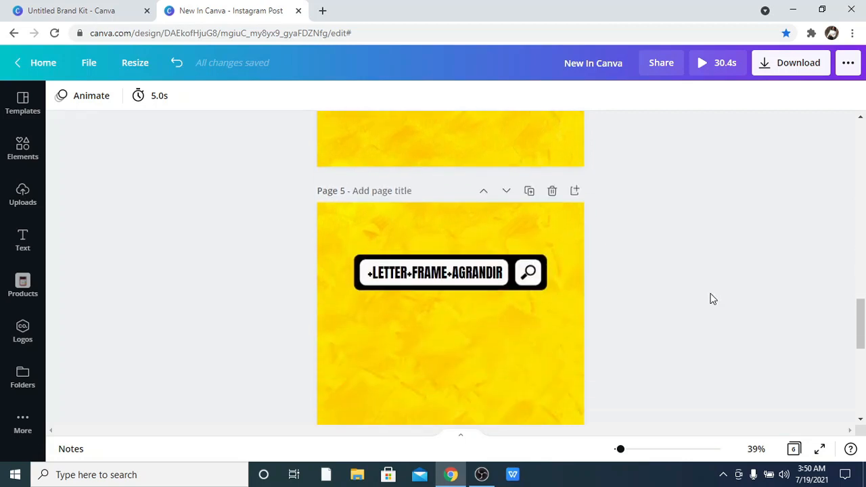
pyautogui.scroll(-1, 713, 298)
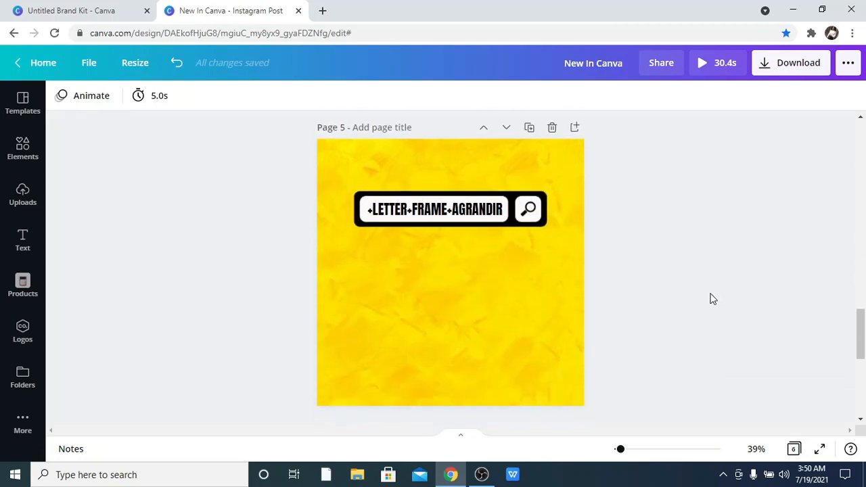
pyautogui.click(484, 212)
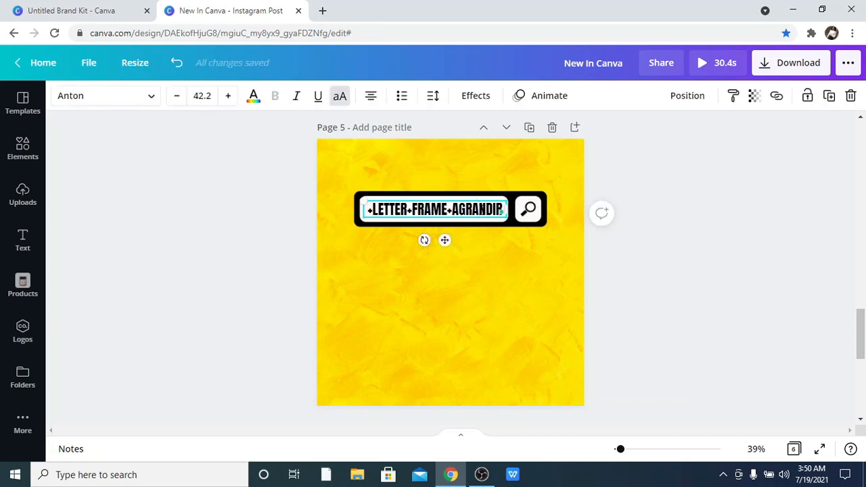
pyautogui.doubleClick(482, 210)
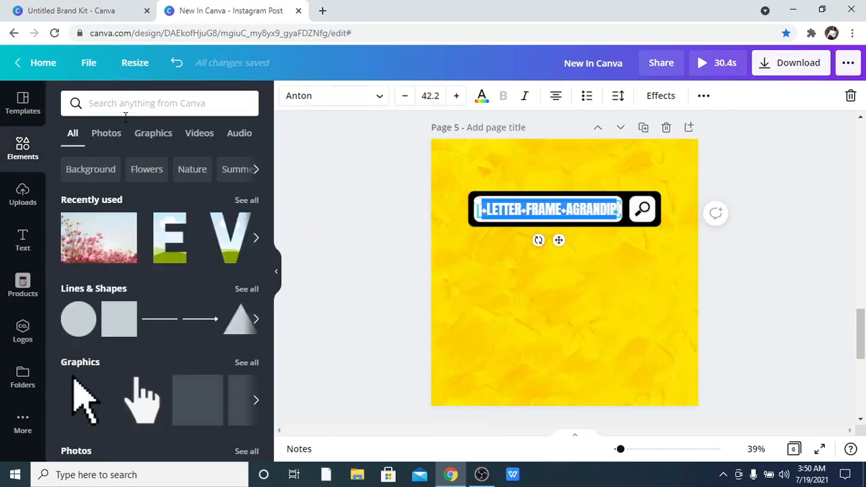
pyautogui.click(129, 103)
pyautogui.write('+letter+frame+agrandir')
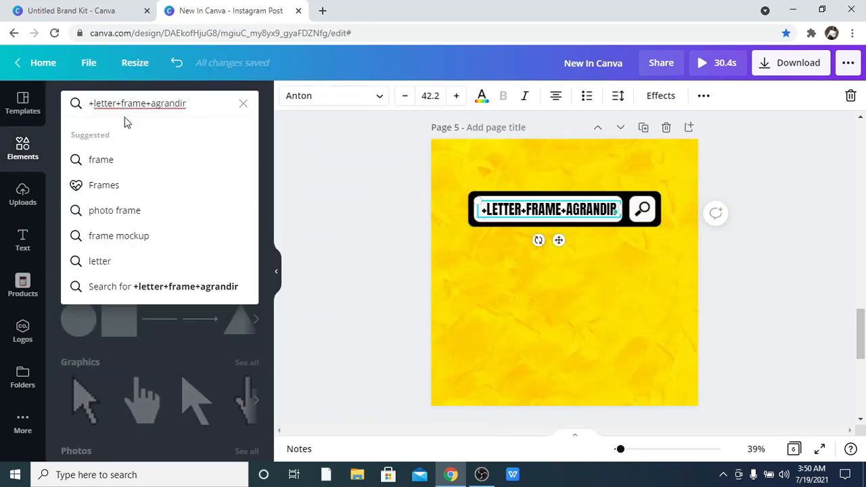
pyautogui.press('Return')
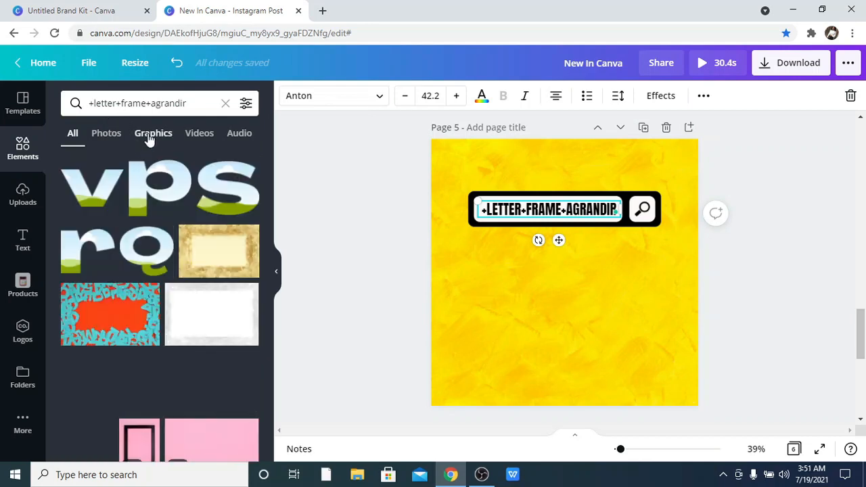
# Browse the Agrandir letter frame graphics and add several lowercase letter frames to page 5.
pyautogui.click(153, 135)
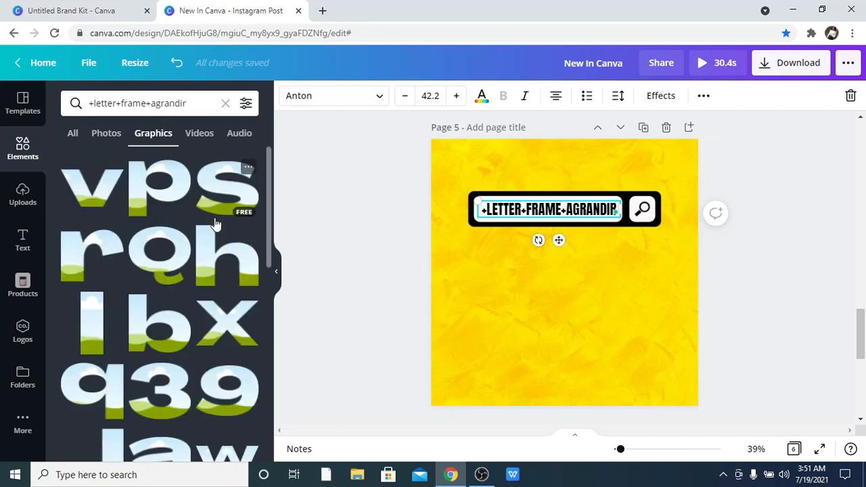
pyautogui.scroll(-5, 216, 225)
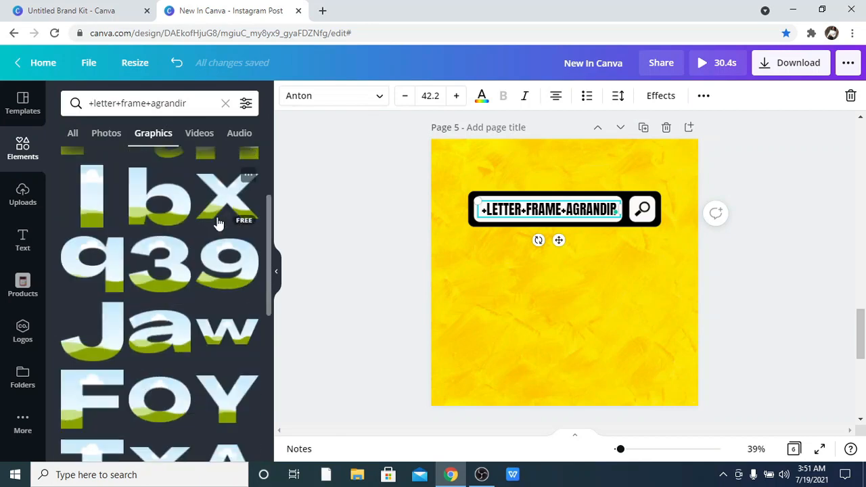
pyautogui.scroll(-4, 218, 223)
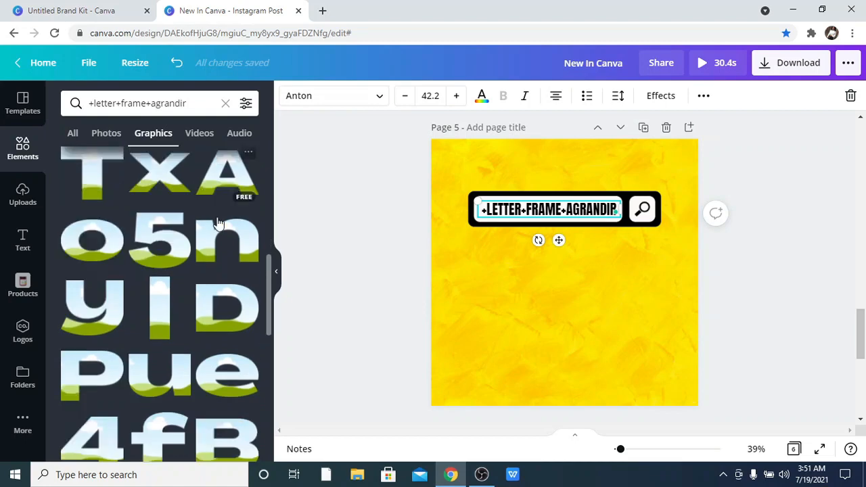
pyautogui.scroll(-4, 218, 222)
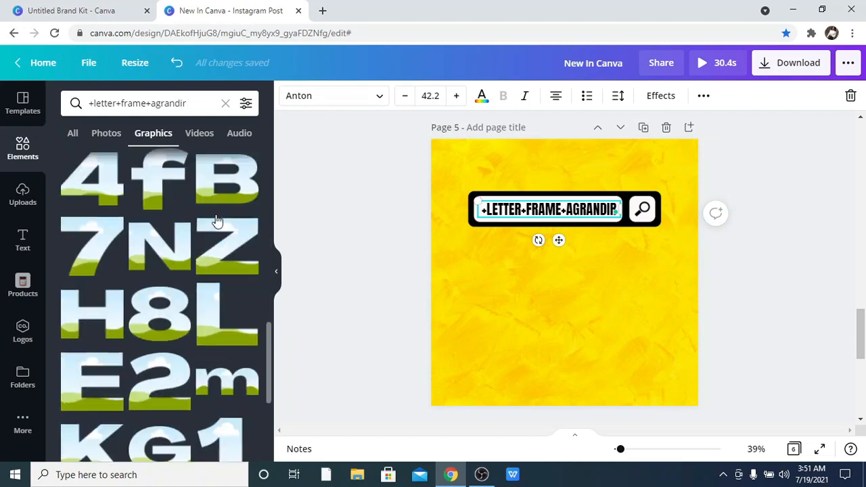
pyautogui.scroll(-3, 217, 221)
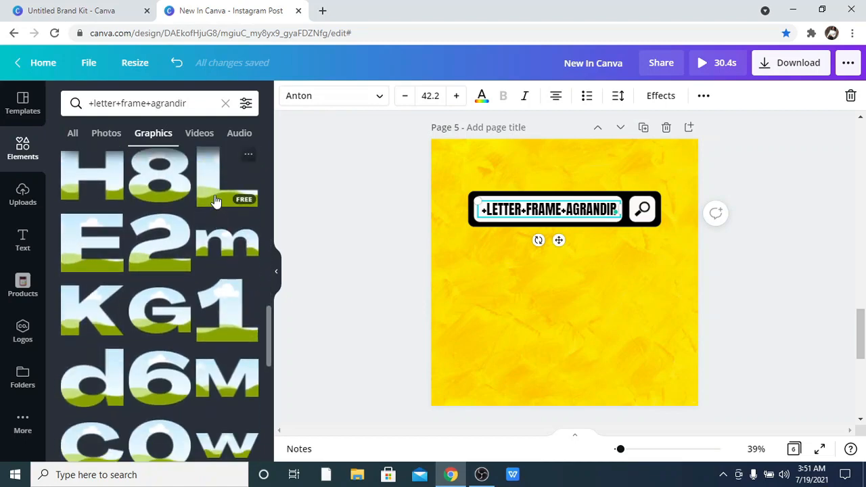
pyautogui.click(215, 204)
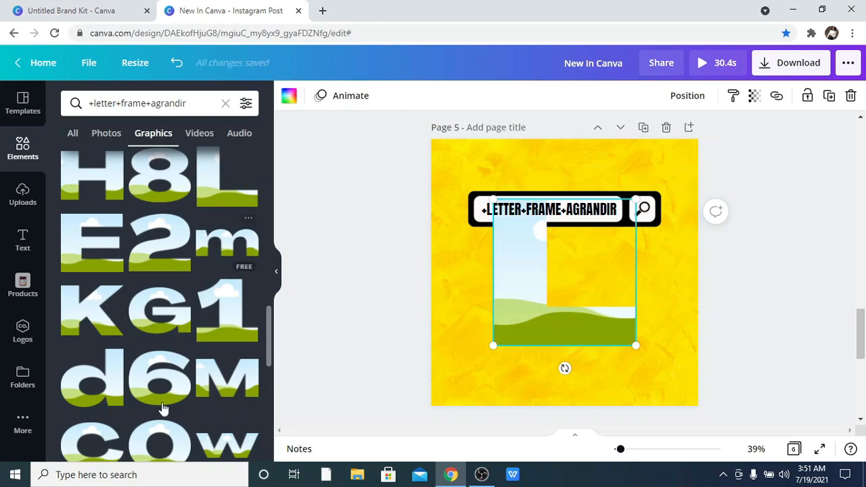
pyautogui.scroll(-1, 172, 425)
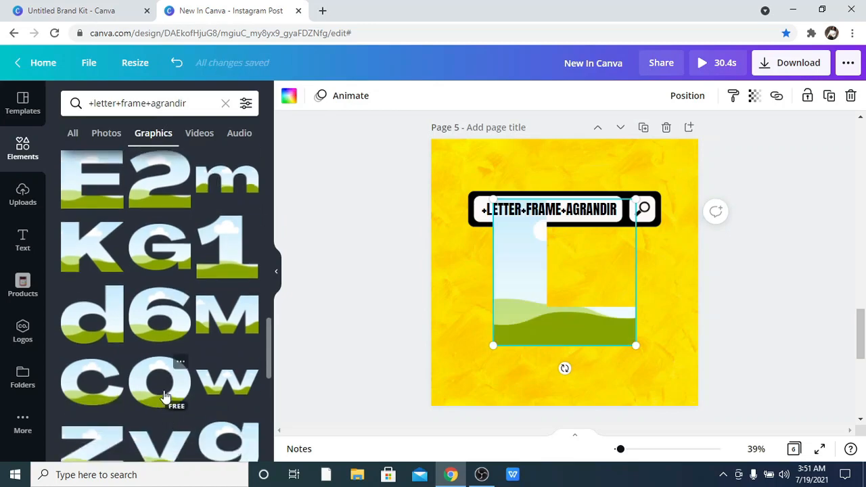
pyautogui.scroll(-3, 164, 396)
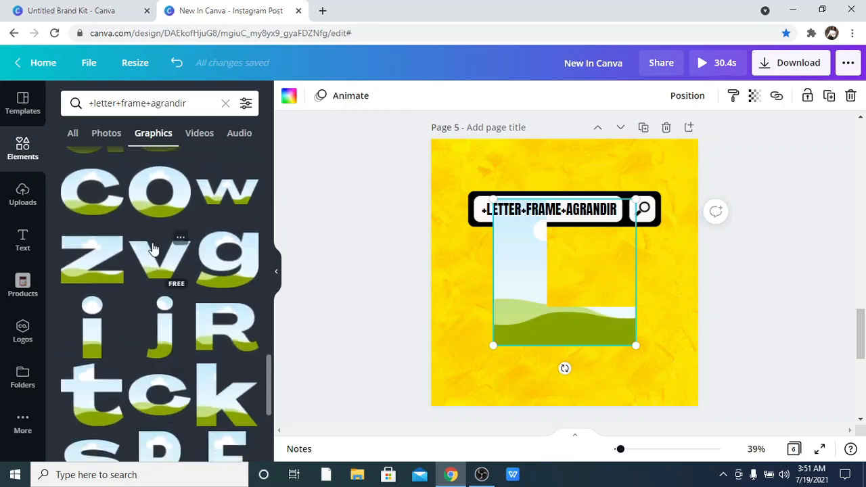
pyautogui.scroll(-1, 164, 223)
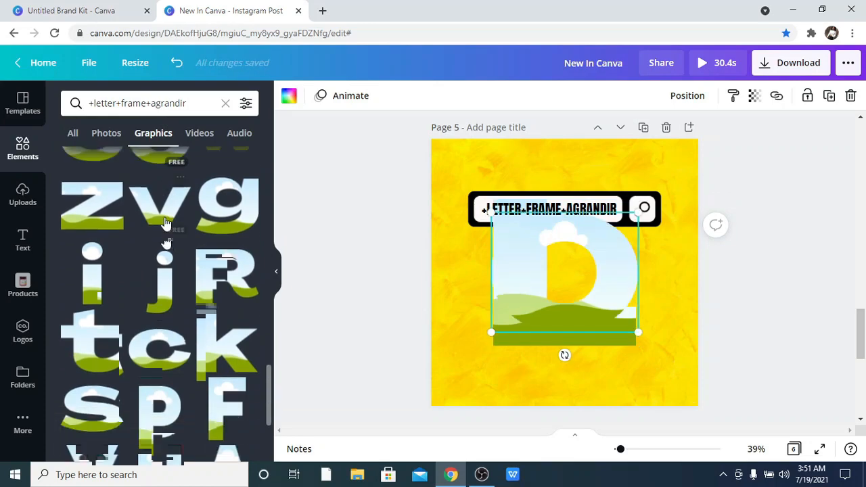
pyautogui.scroll(-1, 165, 223)
pyautogui.scroll(2, 155, 206)
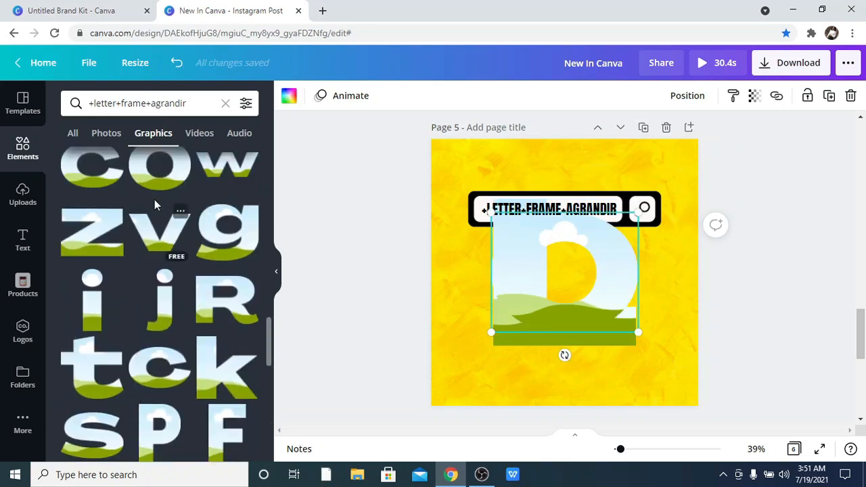
pyautogui.click(154, 245)
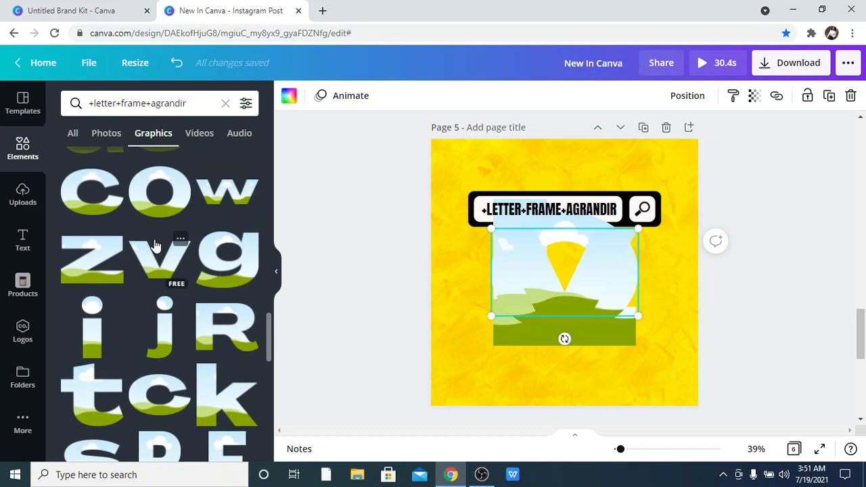
pyautogui.scroll(-2, 155, 247)
pyautogui.scroll(-2, 157, 247)
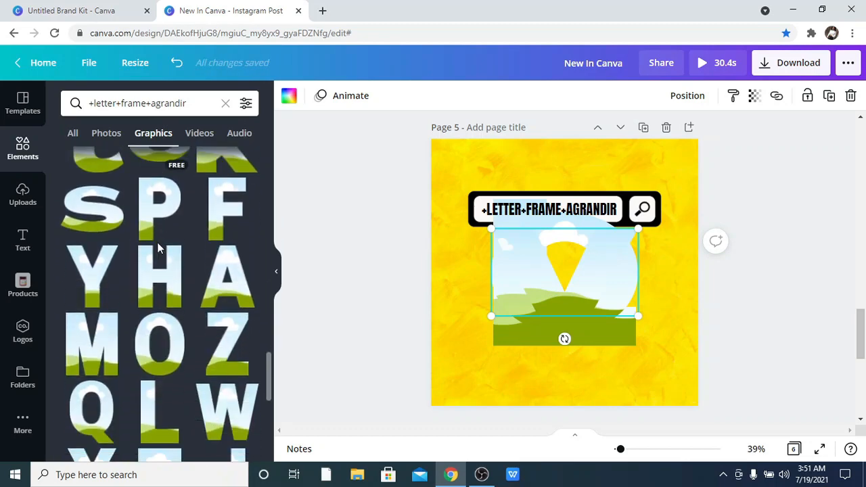
pyautogui.scroll(-3, 157, 249)
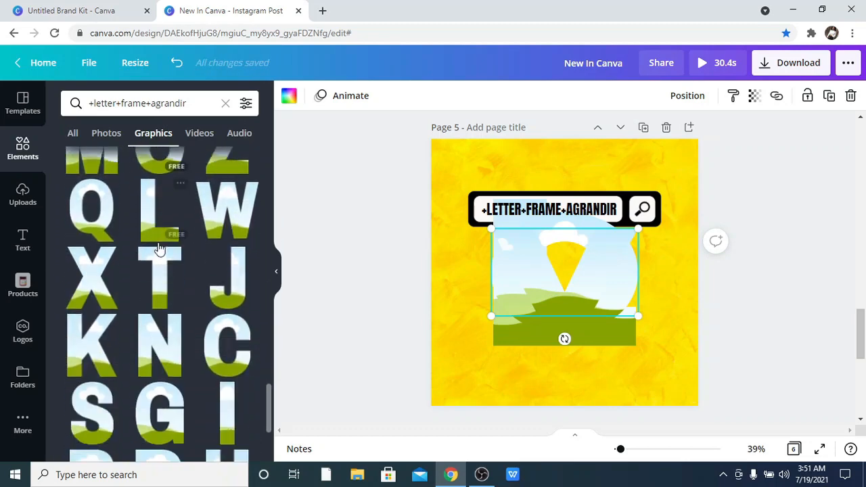
pyautogui.scroll(2, 157, 249)
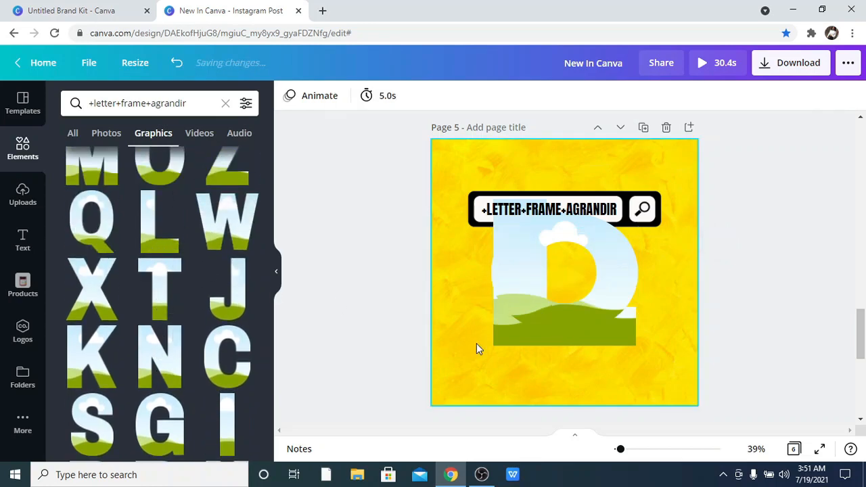
# Delete the added lowercase letter frames, clearing page 5.
pyautogui.click(567, 292)
pyautogui.press('Delete')
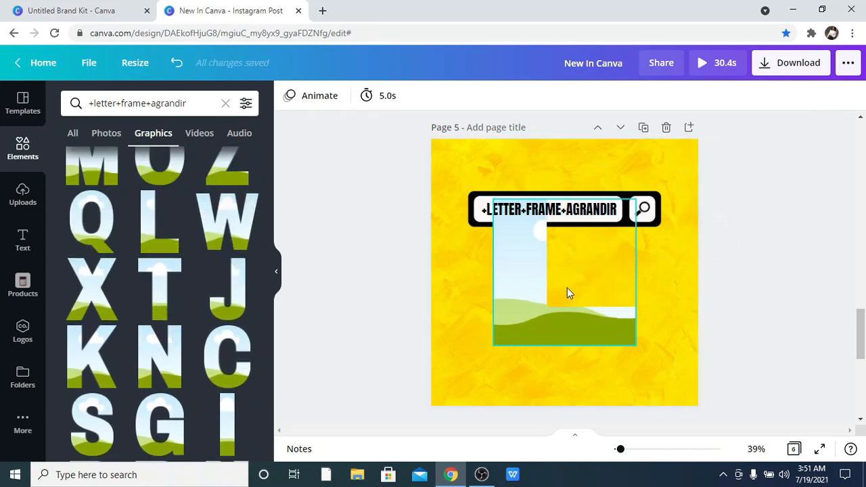
pyautogui.click(565, 298)
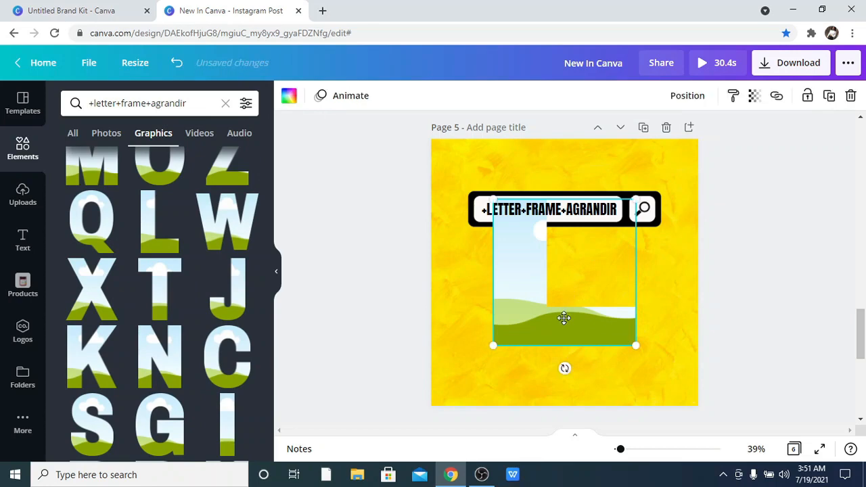
pyautogui.moveTo(564, 318); pyautogui.dragTo(560, 309)
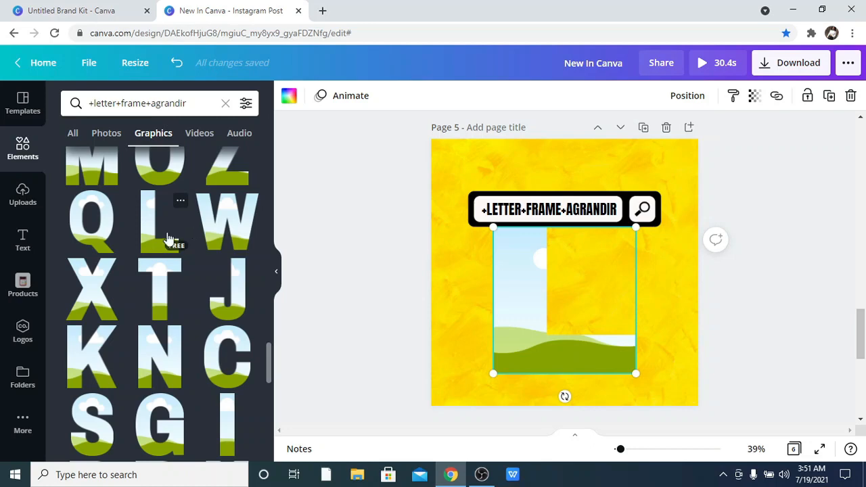
pyautogui.scroll(-4, 230, 284)
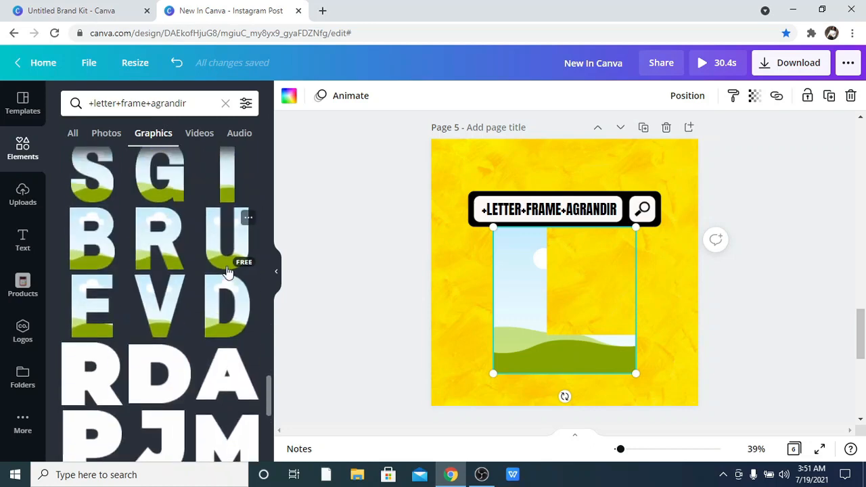
pyautogui.scroll(5, 228, 271)
pyautogui.scroll(3, 228, 272)
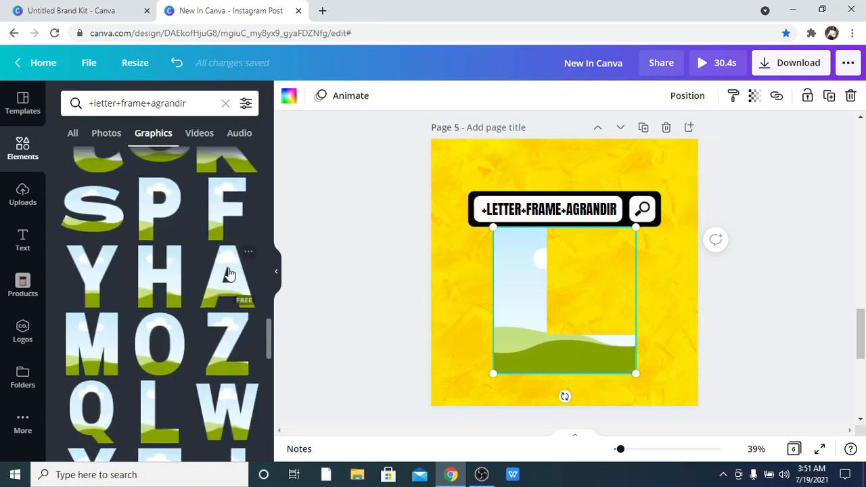
pyautogui.press('Delete')
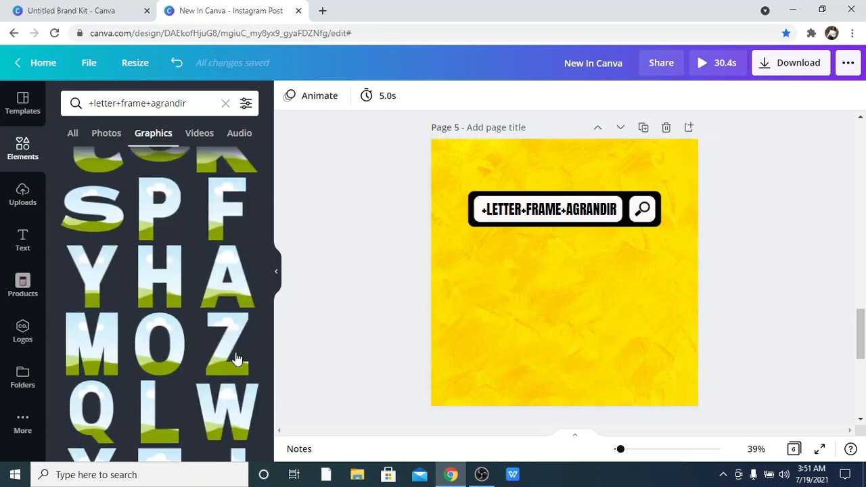
# Add uppercase L, O, V and E letter frame graphics to page 5.
pyautogui.click(167, 418)
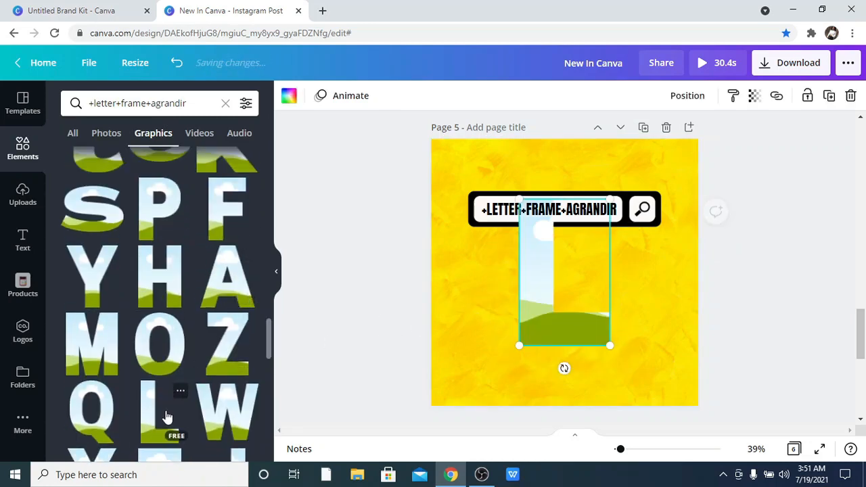
pyautogui.click(154, 349)
pyautogui.scroll(-5, 157, 350)
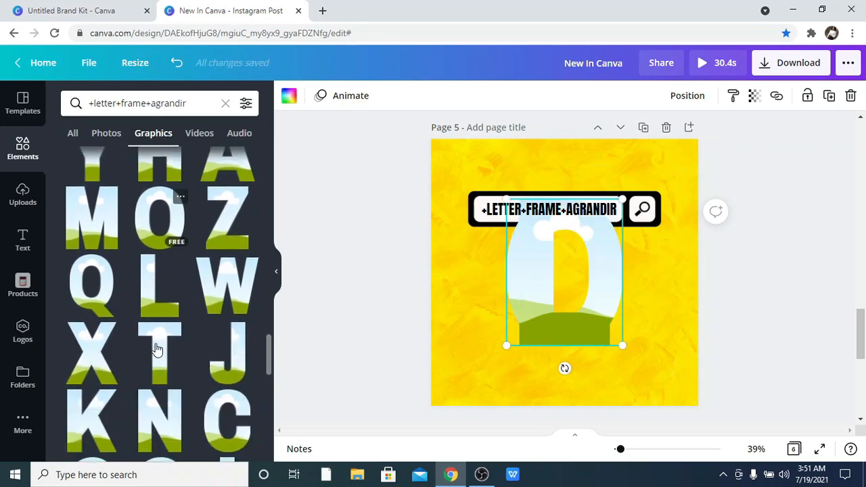
pyautogui.scroll(-2, 161, 351)
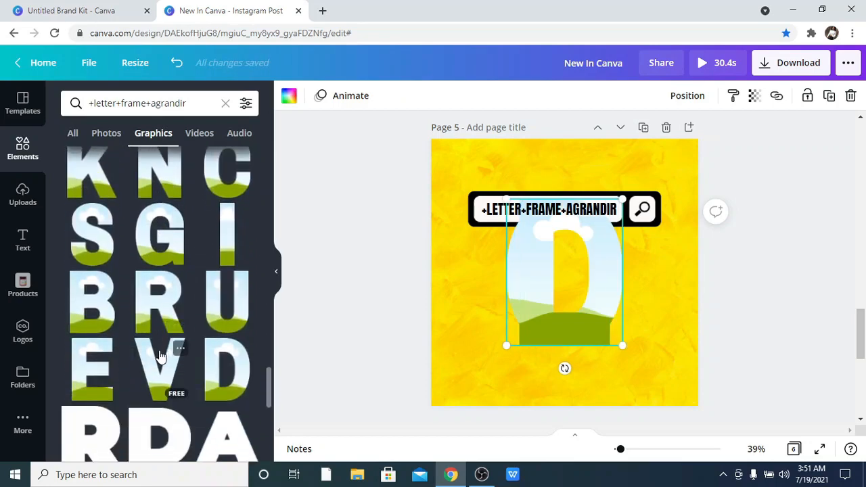
pyautogui.click(160, 357)
pyautogui.click(90, 377)
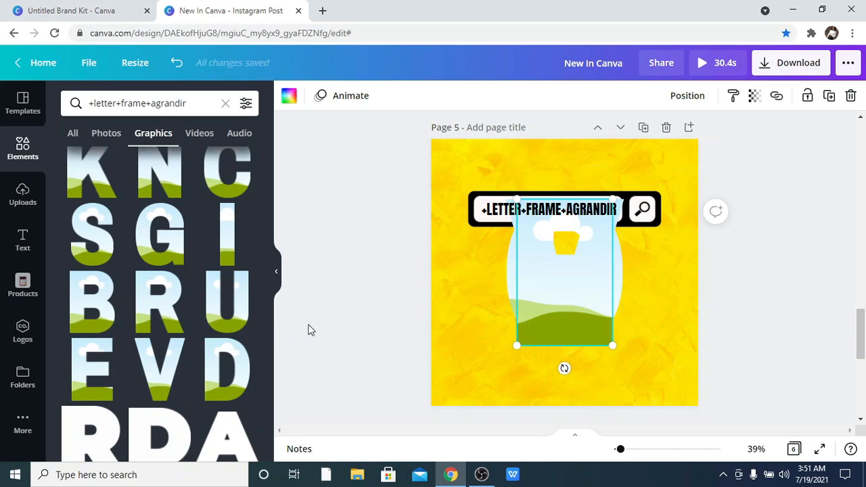
# Shrink the letter frames and arrange L, O, V and E side by side to spell LOVE.
pyautogui.click(400, 341)
pyautogui.moveTo(662, 326); pyautogui.dragTo(579, 289)
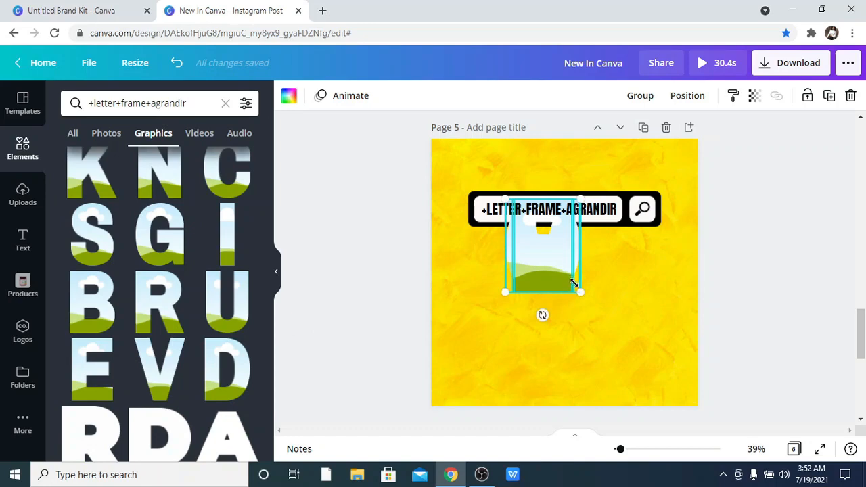
pyautogui.moveTo(551, 260); pyautogui.dragTo(649, 306)
pyautogui.click(494, 303)
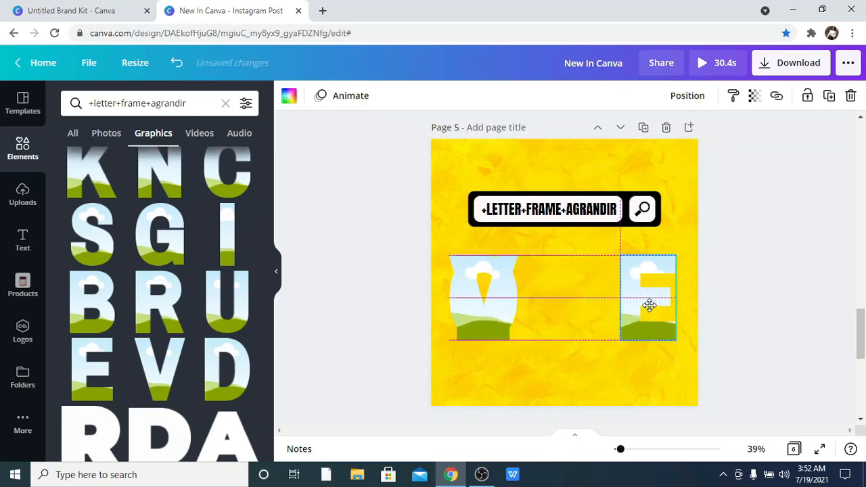
pyautogui.moveTo(484, 304); pyautogui.dragTo(582, 304)
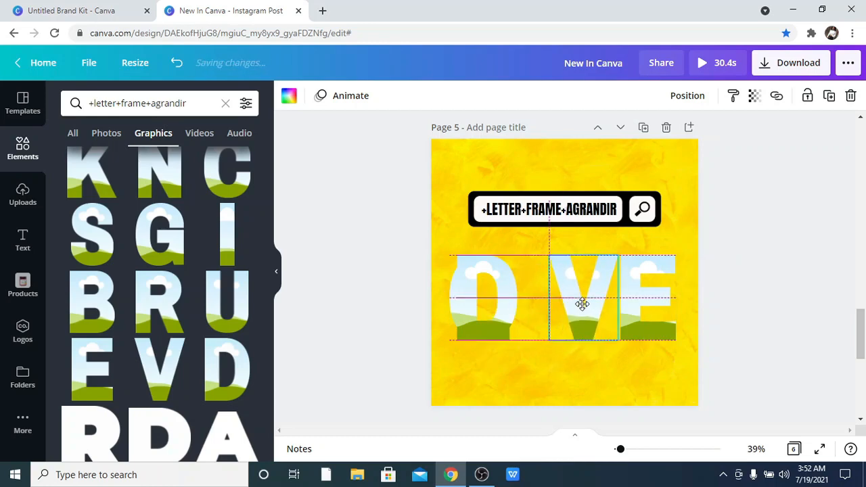
pyautogui.click(516, 287)
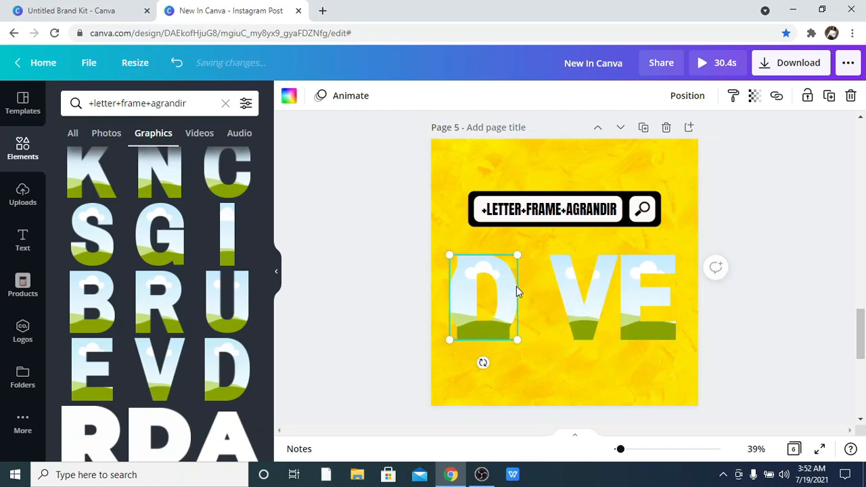
pyautogui.moveTo(541, 290); pyautogui.dragTo(548, 289)
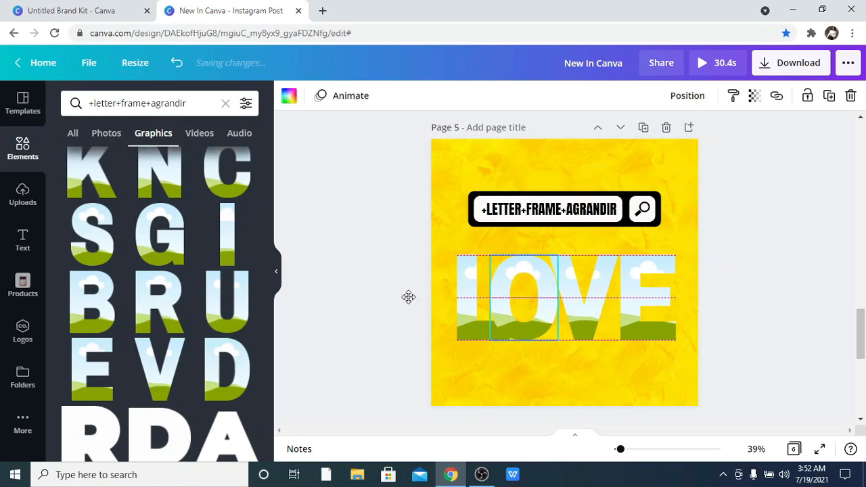
# Select all four letter frames and tidy up their spacing.
pyautogui.click(375, 296)
pyautogui.moveTo(375, 293); pyautogui.dragTo(619, 304)
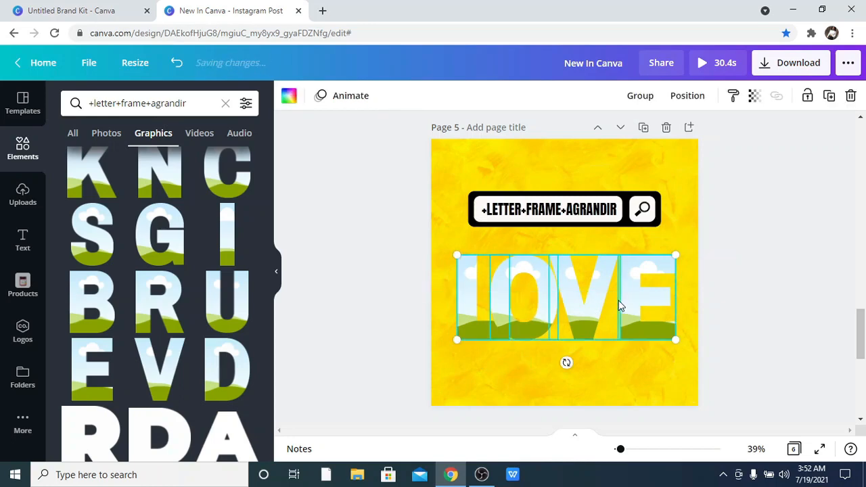
pyautogui.click(677, 99)
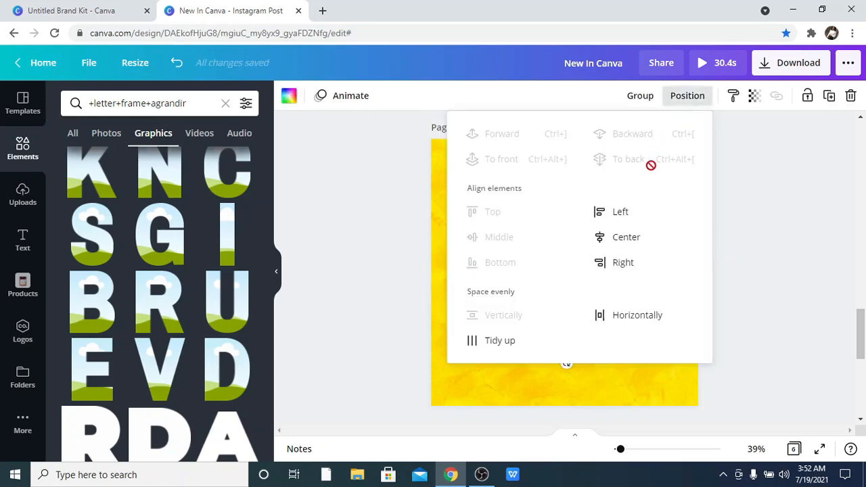
pyautogui.click(502, 341)
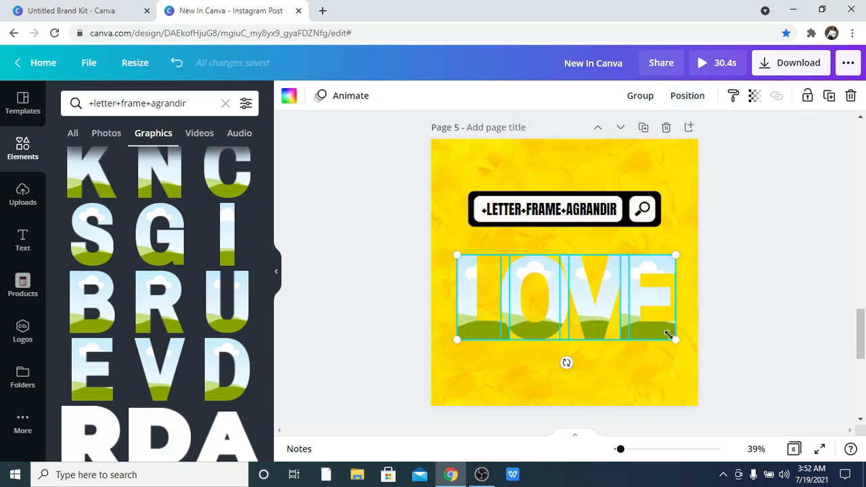
# Move the LOVE letters up under the search bar and nudge the L slightly left.
pyautogui.moveTo(647, 322); pyautogui.dragTo(594, 299)
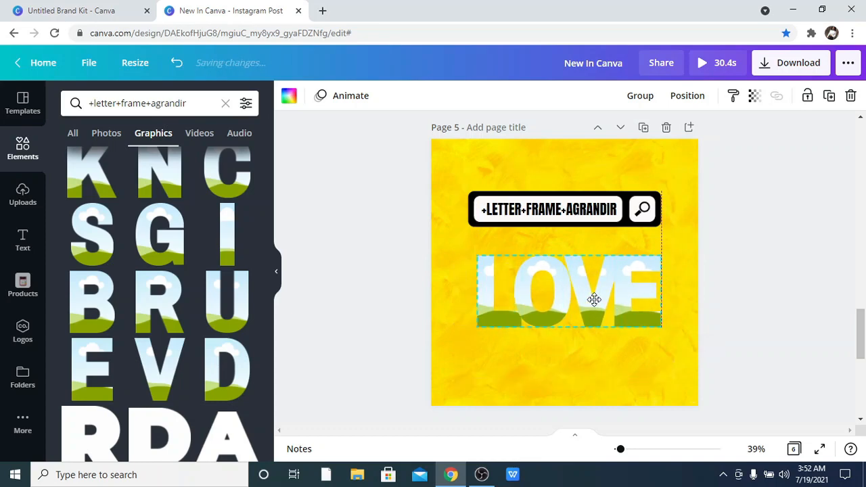
pyautogui.click(375, 273)
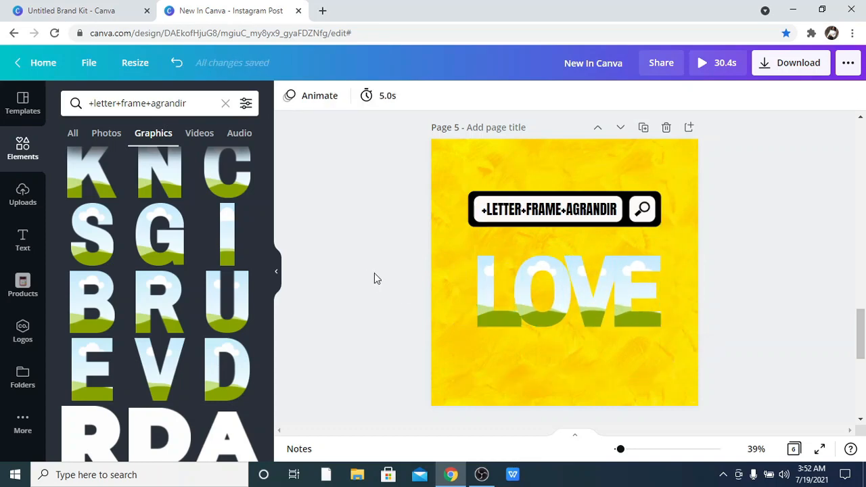
pyautogui.click(489, 291)
pyautogui.press('Left')
pyautogui.press('Left')
pyautogui.press('Left')
pyautogui.press('Left')
pyautogui.press('Left')
pyautogui.press('Left')
pyautogui.press('Left')
pyautogui.press('Left')
pyautogui.press('Left')
pyautogui.press('Left')
pyautogui.press('Left')
pyautogui.press('Left')
pyautogui.press('Left')
pyautogui.press('Left')
pyautogui.press('Left')
pyautogui.press('Left')
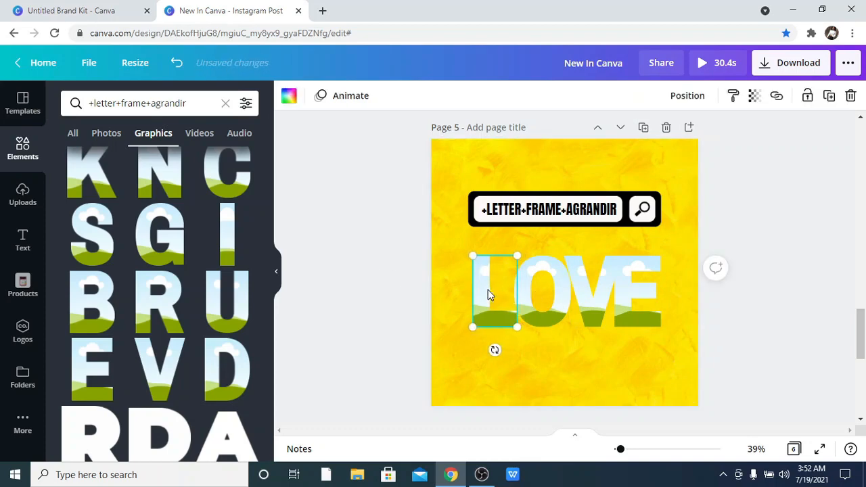
# Select the E letter frame and nudge it slightly to the right.
pyautogui.click(651, 350)
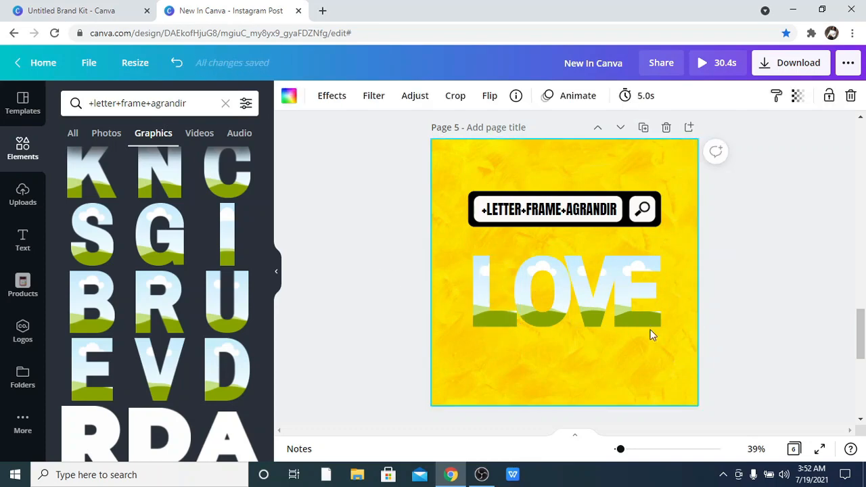
pyautogui.click(649, 317)
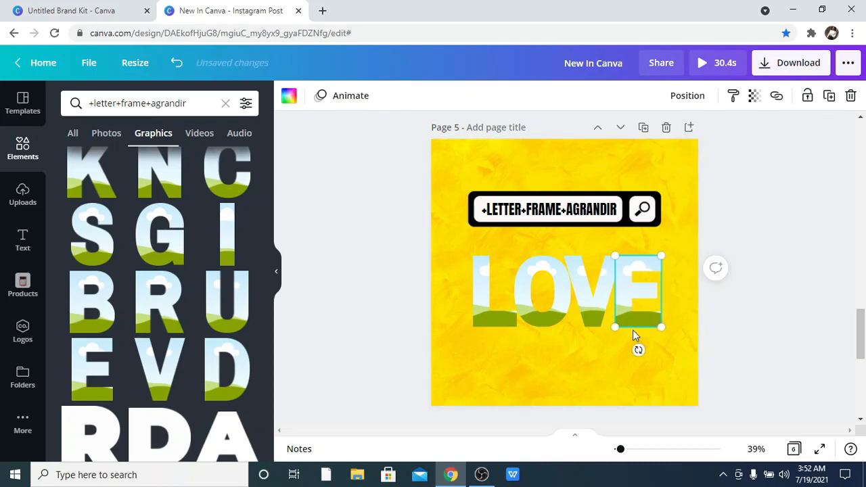
pyautogui.press('Right')
pyautogui.press('Right')
pyautogui.press('Right')
pyautogui.press('Right')
pyautogui.press('Right')
pyautogui.press('Right')
pyautogui.press('Right')
pyautogui.press('Right')
pyautogui.press('Right')
pyautogui.press('Right')
pyautogui.press('Right')
pyautogui.press('Right')
pyautogui.press('Right')
pyautogui.press('Right')
pyautogui.press('Right')
pyautogui.press('Right')
pyautogui.click(309, 227)
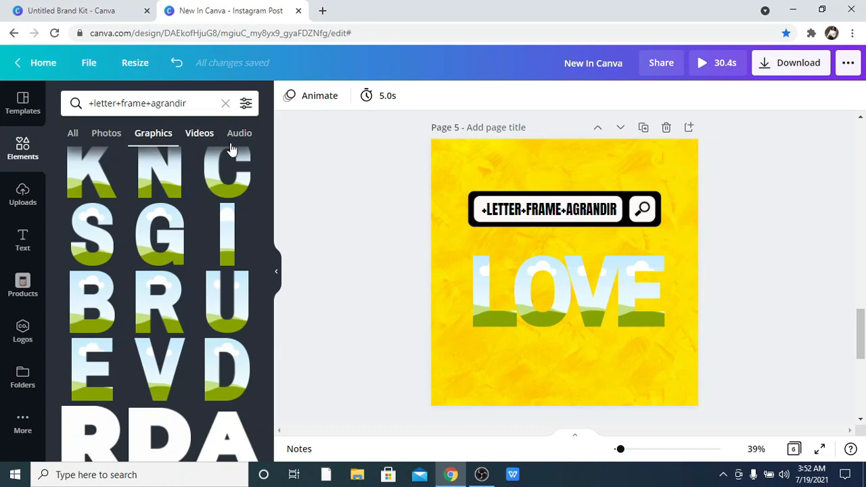
# Search videos for heart and fill the O letter frame with the red sparkle heart video.
pyautogui.click(199, 133)
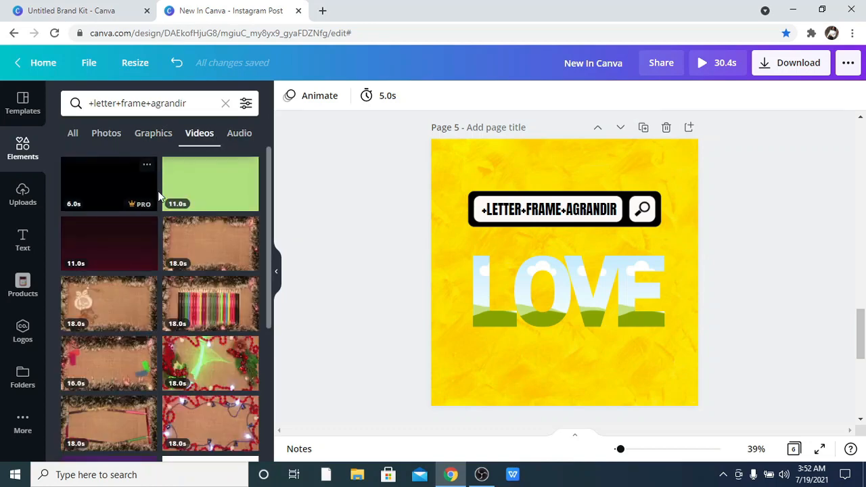
pyautogui.scroll(-2, 160, 193)
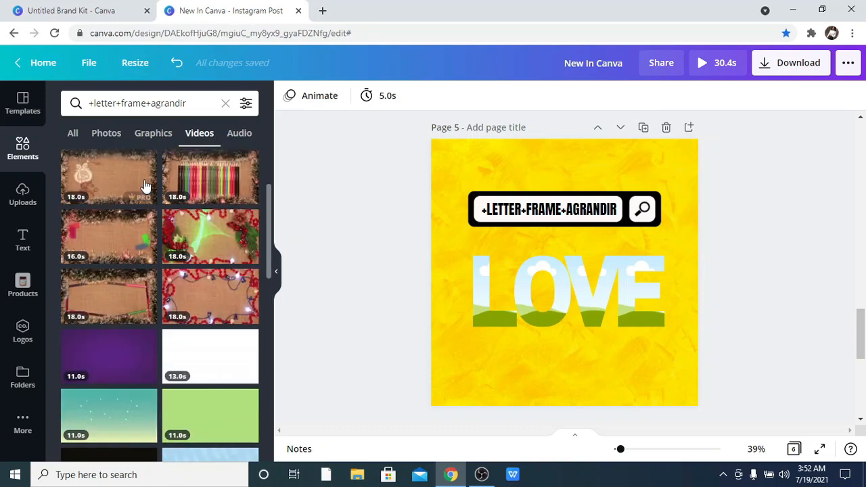
pyautogui.click(225, 103)
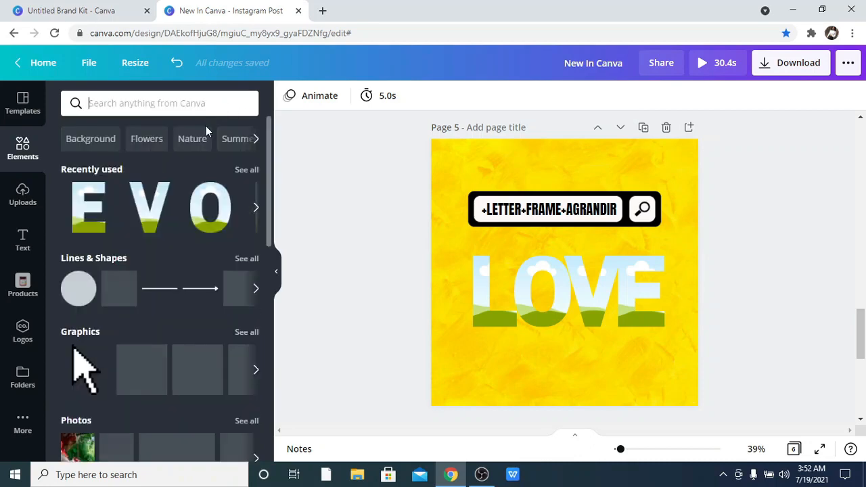
pyautogui.write('heart')
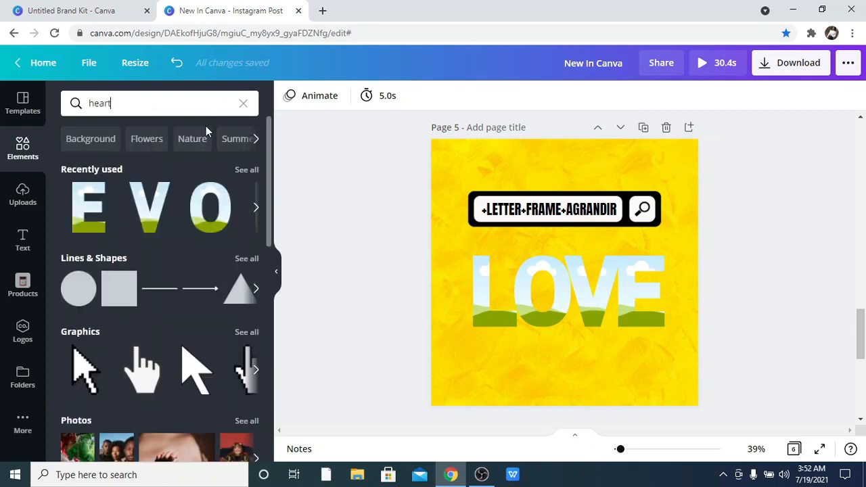
pyautogui.press('Return')
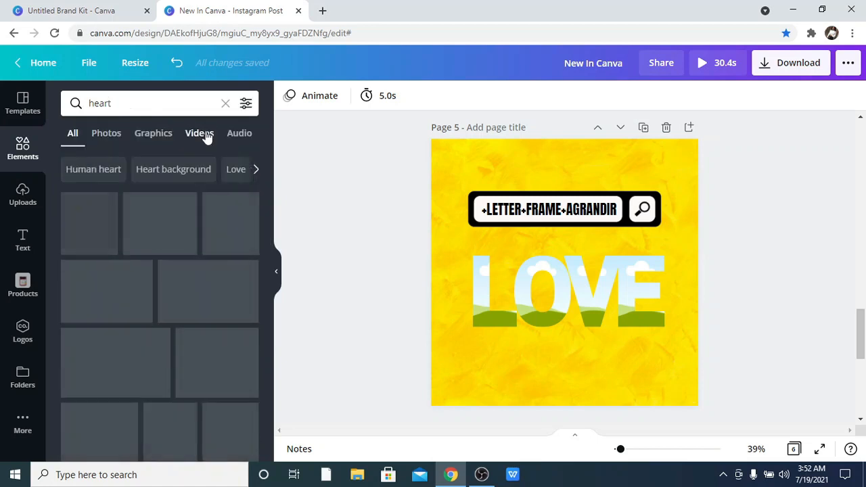
pyautogui.click(201, 134)
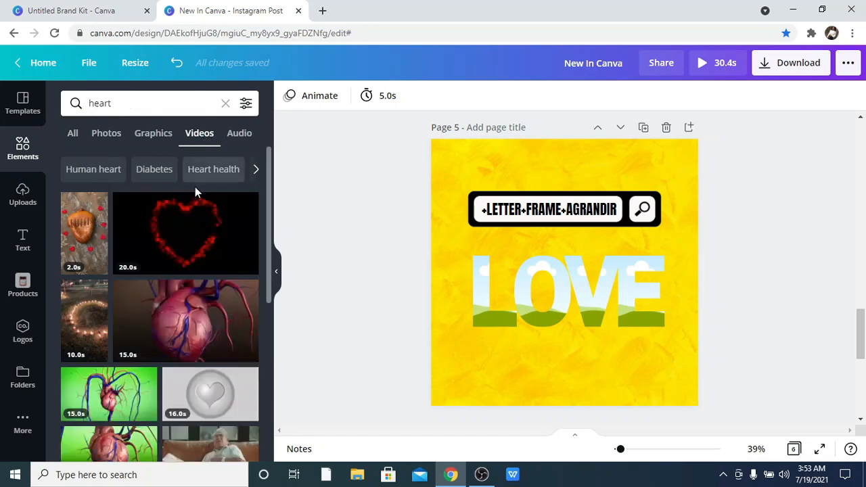
pyautogui.scroll(-1, 195, 189)
pyautogui.scroll(-2, 195, 193)
pyautogui.scroll(3, 193, 192)
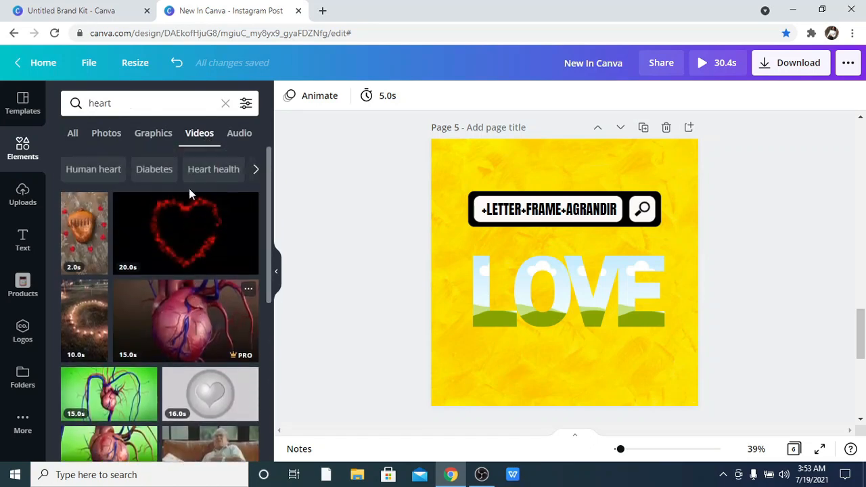
pyautogui.scroll(-8, 184, 212)
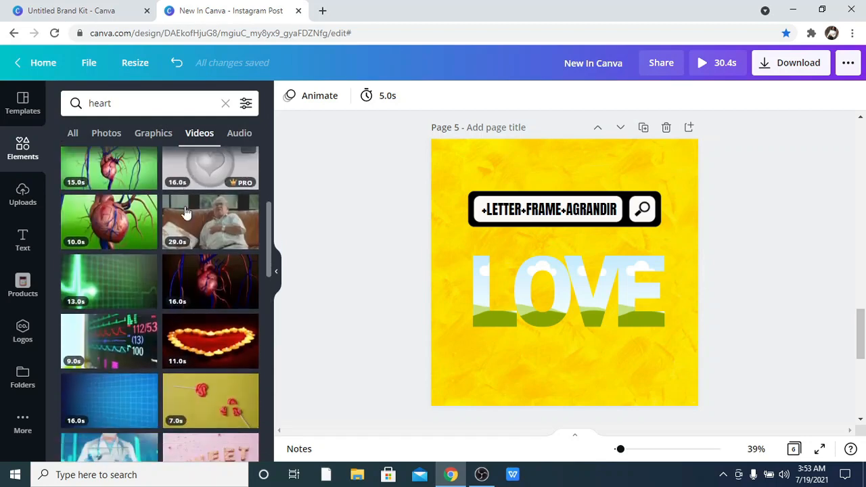
pyautogui.scroll(-3, 187, 209)
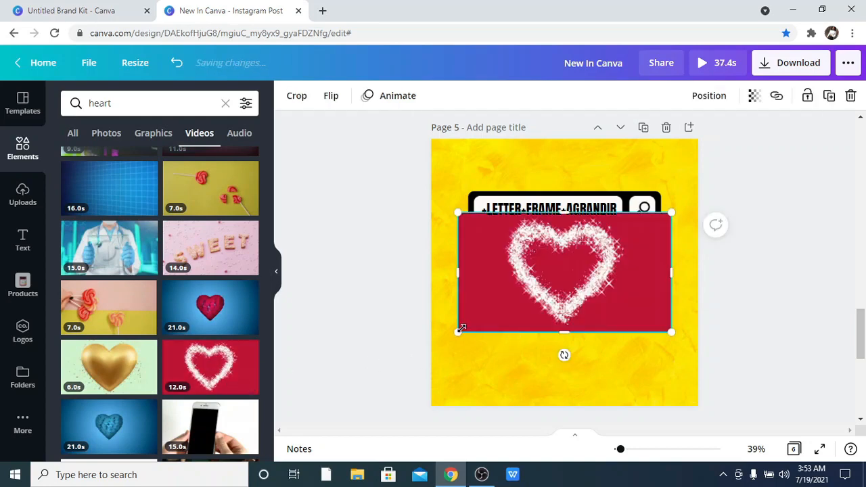
pyautogui.moveTo(571, 284); pyautogui.dragTo(538, 302)
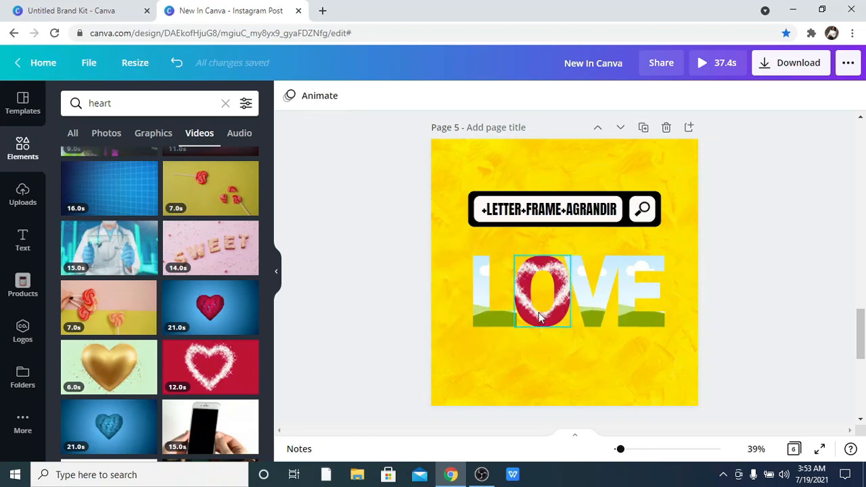
# Shift the heart video left inside the O frame.
pyautogui.doubleClick(539, 318)
pyautogui.moveTo(528, 312); pyautogui.dragTo(502, 313)
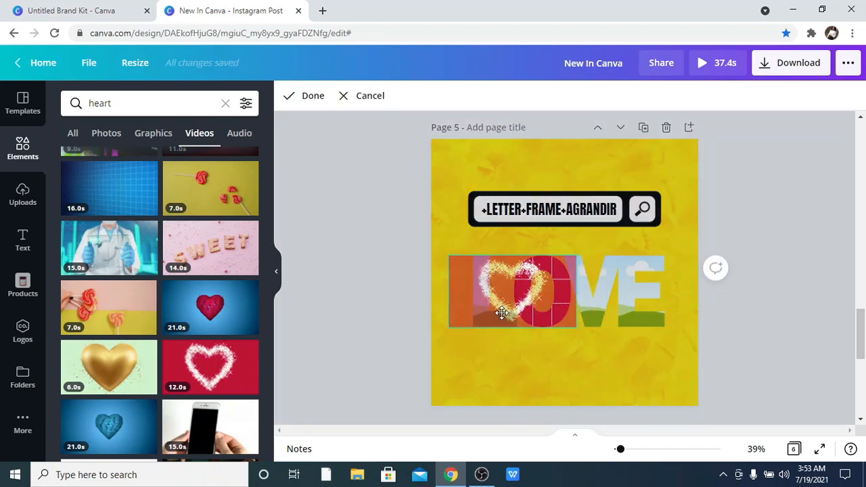
pyautogui.click(535, 368)
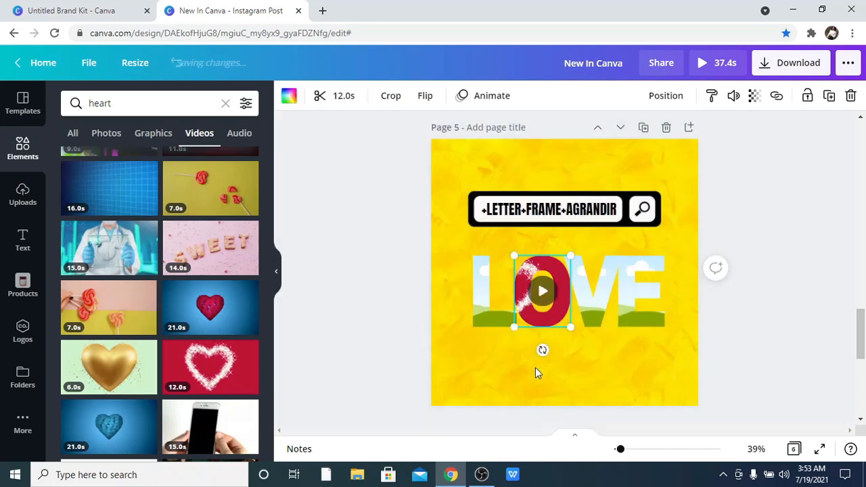
# Play the O frame's video and scrub through its playback.
pyautogui.click(542, 291)
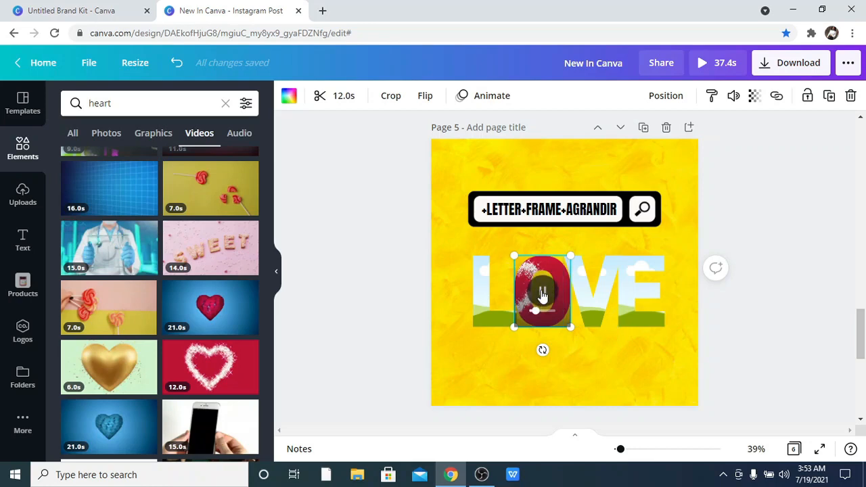
pyautogui.moveTo(537, 311); pyautogui.dragTo(557, 333)
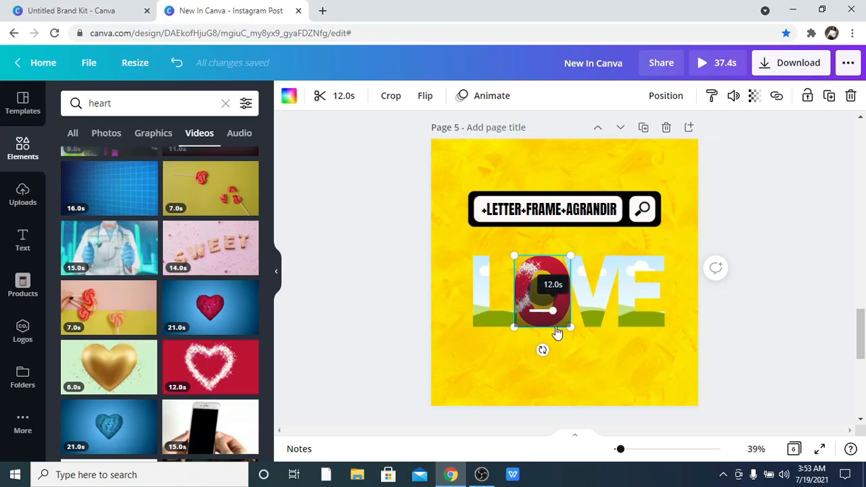
pyautogui.click(593, 377)
pyautogui.click(542, 280)
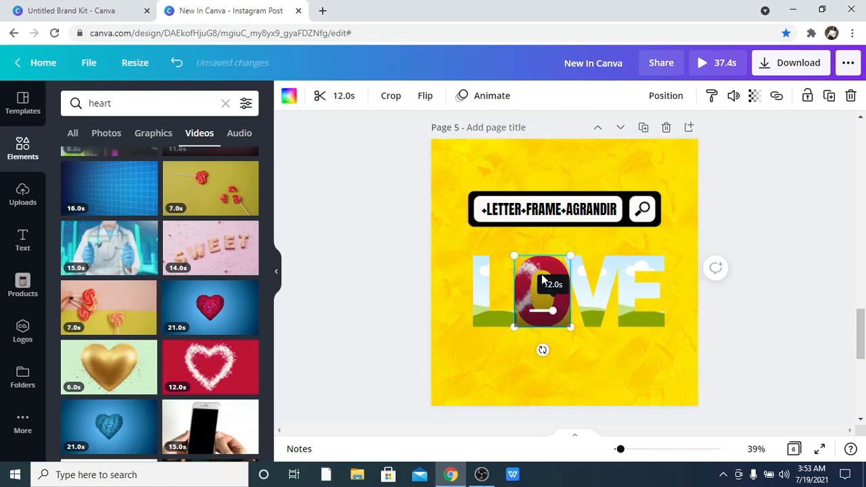
pyautogui.moveTo(556, 273); pyautogui.dragTo(572, 273)
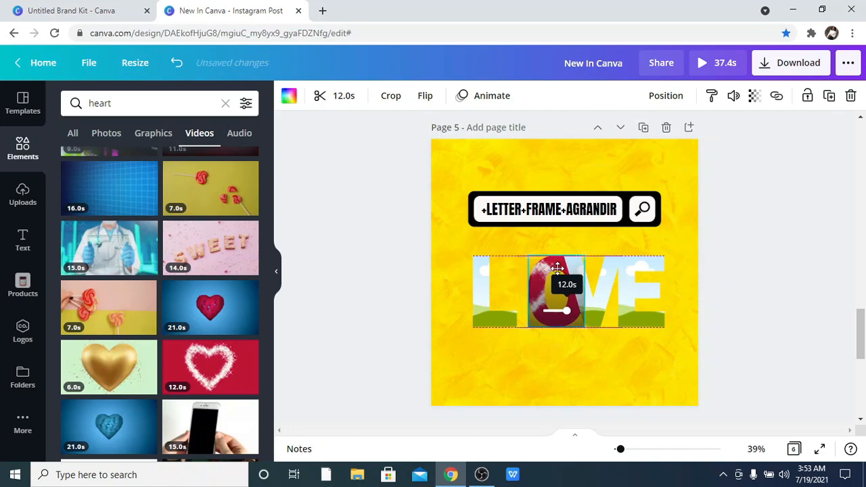
pyautogui.click(176, 63)
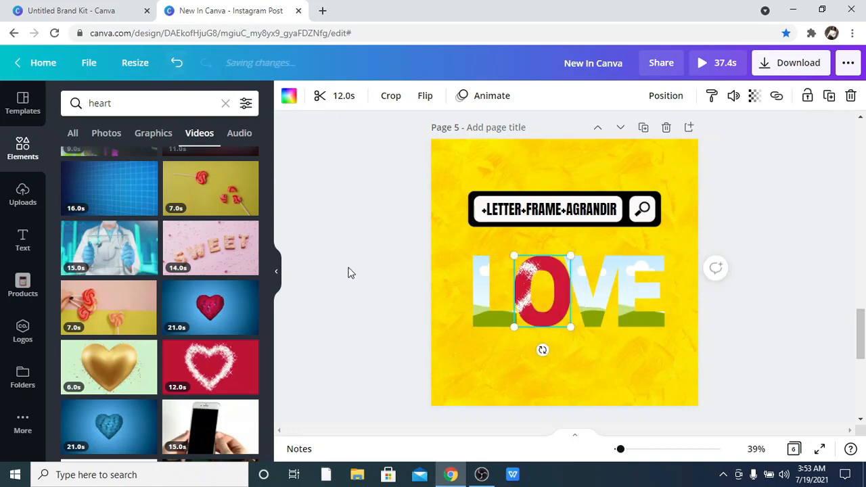
# Enlarge and reposition the heart video inside the O frame so the heart fills the letter.
pyautogui.click(493, 369)
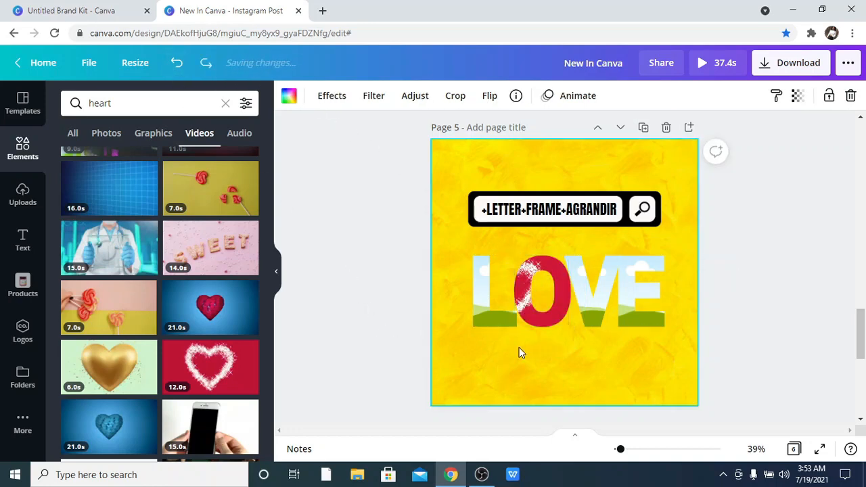
pyautogui.click(530, 312)
pyautogui.doubleClick(530, 311)
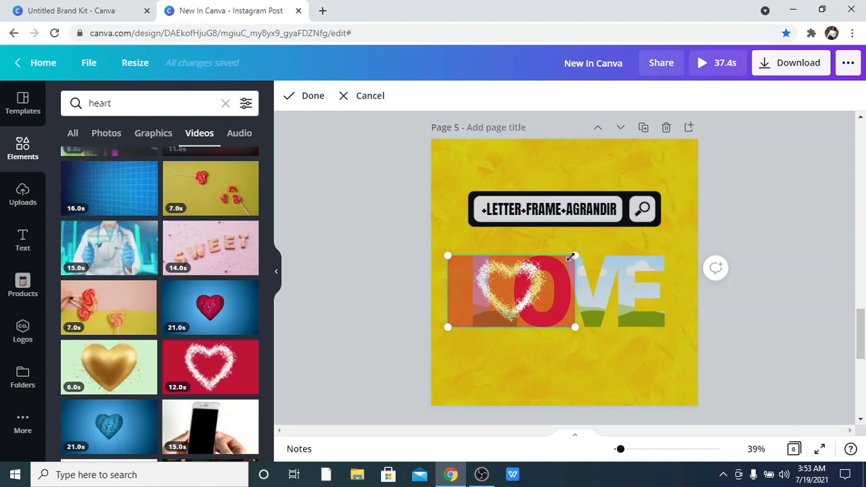
pyautogui.moveTo(572, 257); pyautogui.dragTo(789, 289)
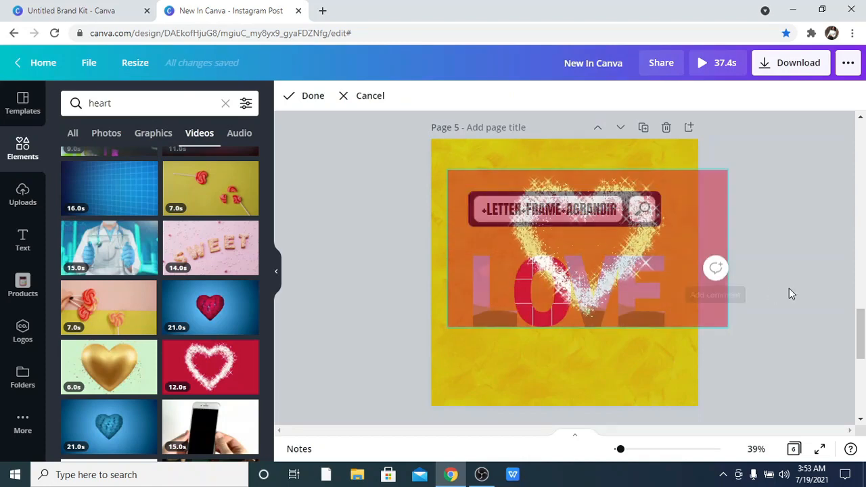
pyautogui.moveTo(704, 232); pyautogui.dragTo(658, 306)
pyautogui.click(704, 218)
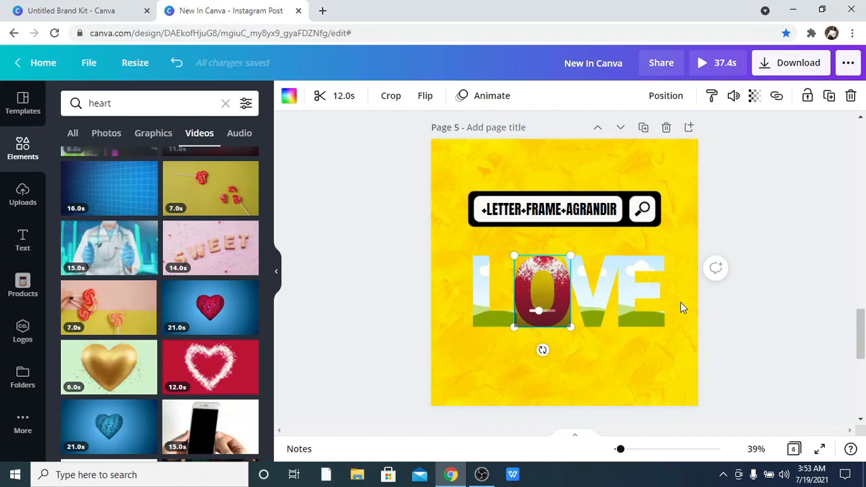
# Search the elements for sparkle videos and browse through the results.
pyautogui.click(226, 103)
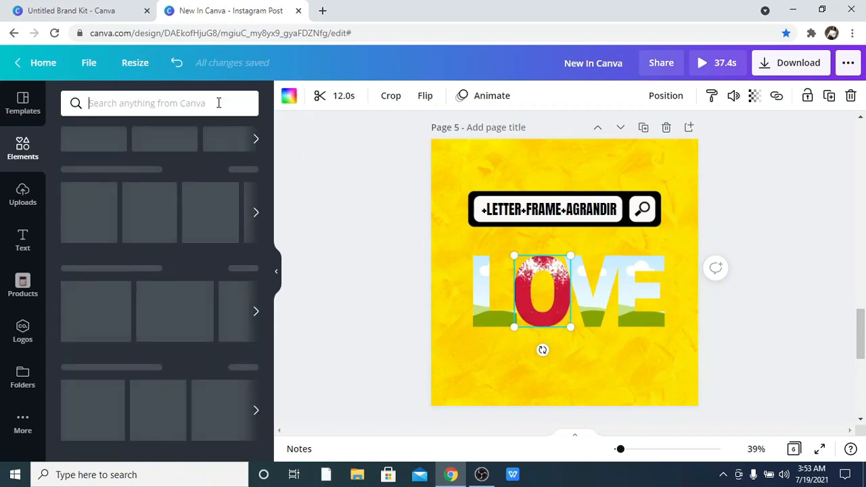
pyautogui.write('spark')
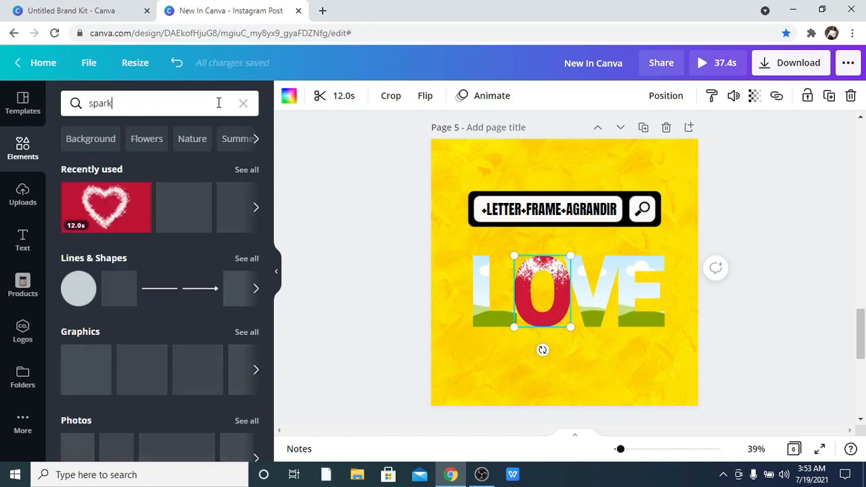
pyautogui.write('le')
pyautogui.press('Return')
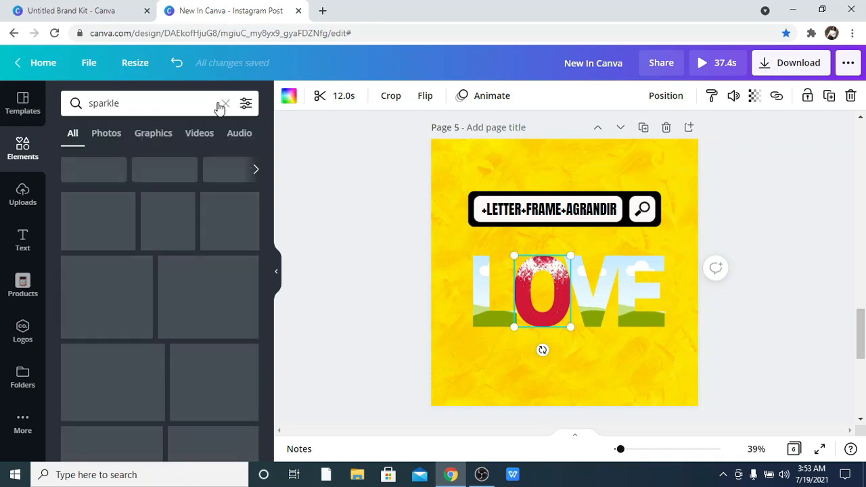
pyautogui.click(189, 141)
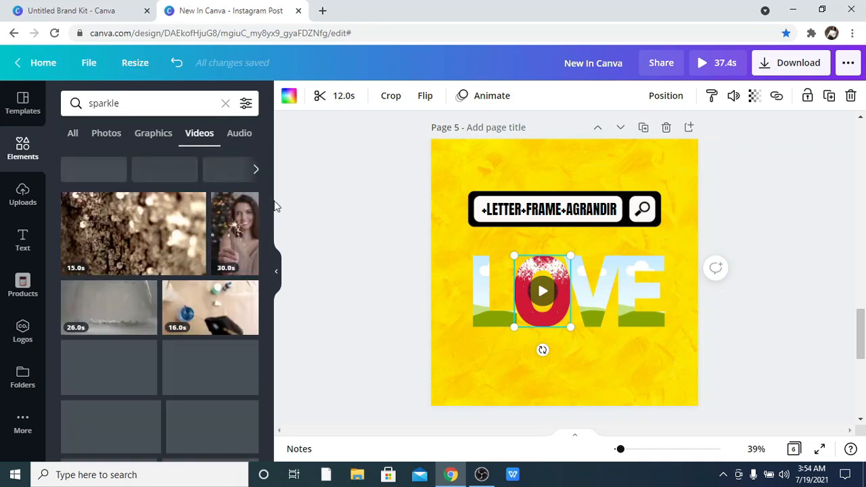
pyautogui.scroll(-1, 232, 230)
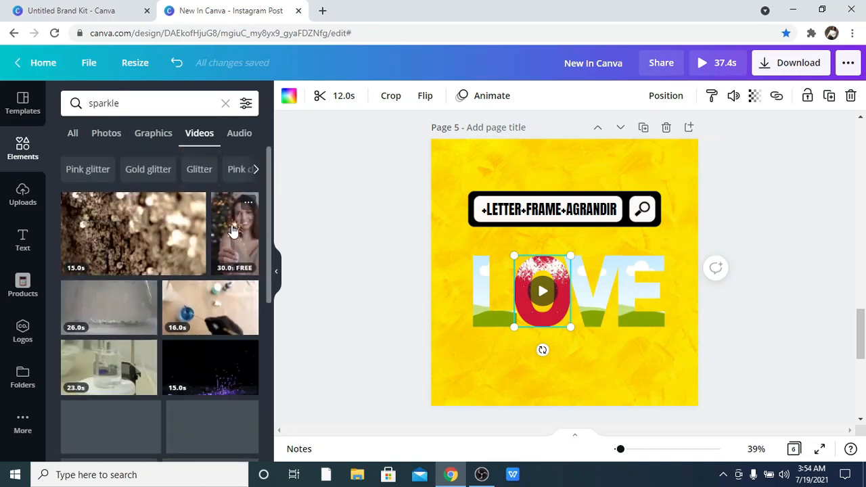
pyautogui.scroll(-1, 232, 231)
pyautogui.scroll(-1, 232, 231)
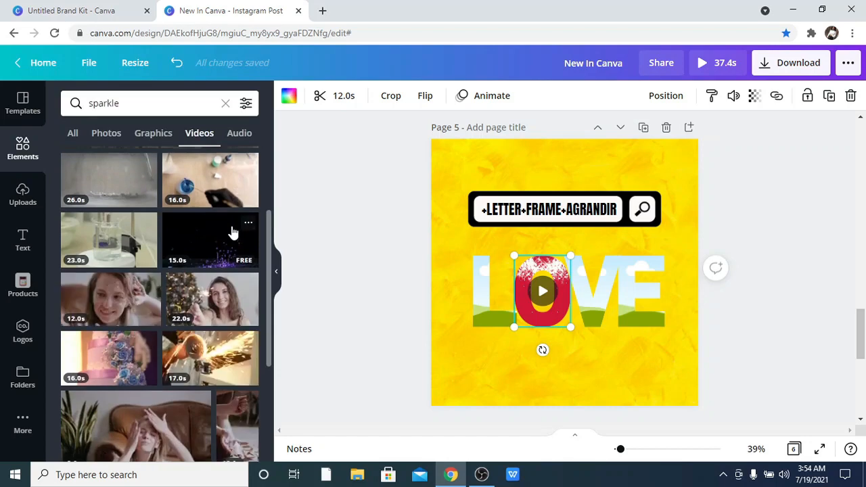
pyautogui.scroll(-1, 232, 230)
pyautogui.scroll(-4, 232, 231)
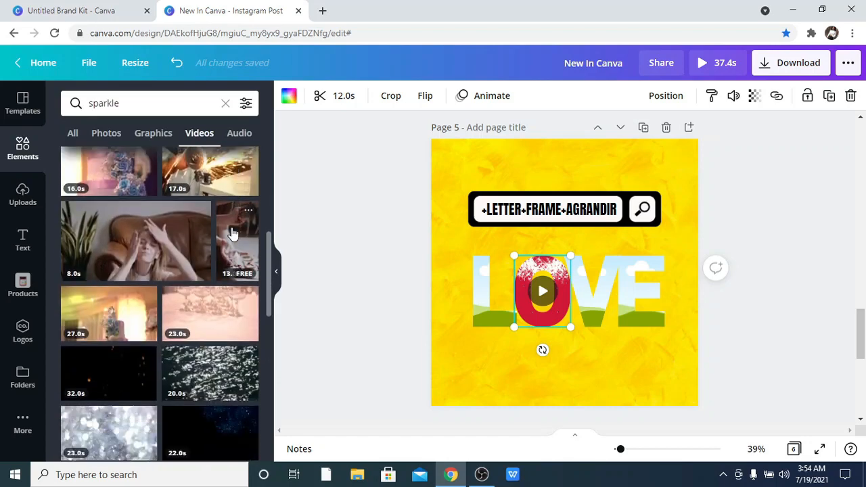
pyautogui.scroll(-1, 232, 233)
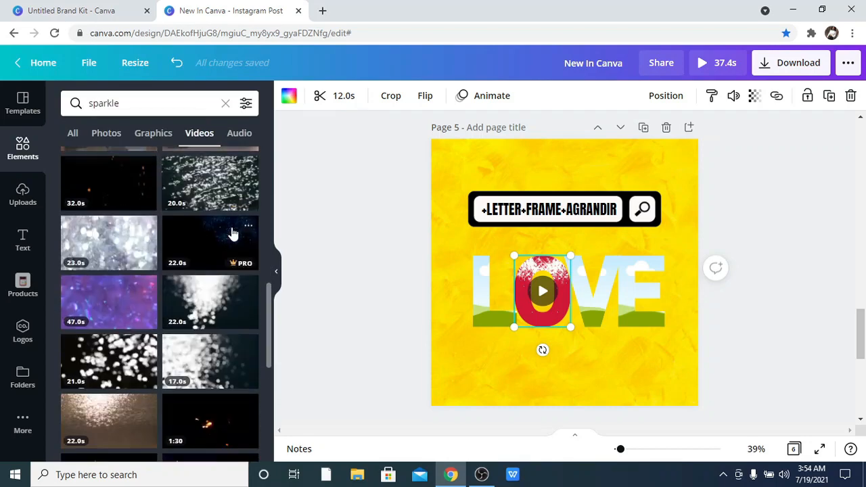
pyautogui.scroll(-2, 232, 234)
pyautogui.scroll(-2, 230, 235)
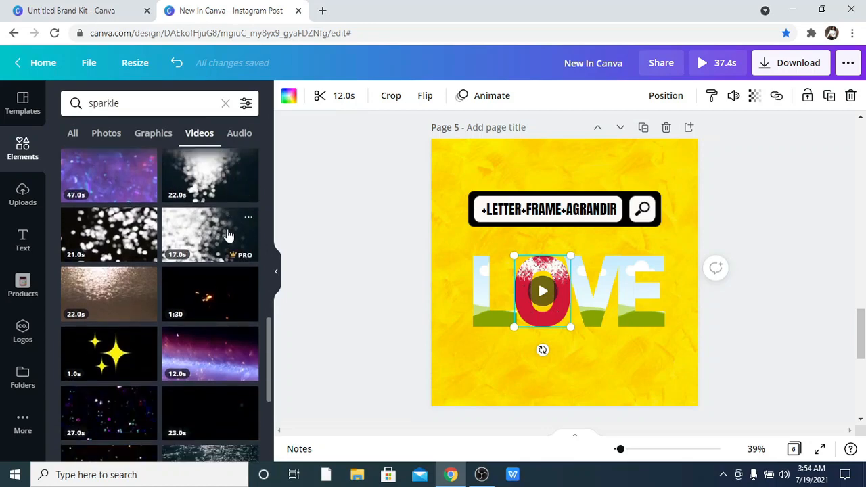
pyautogui.scroll(-2, 229, 236)
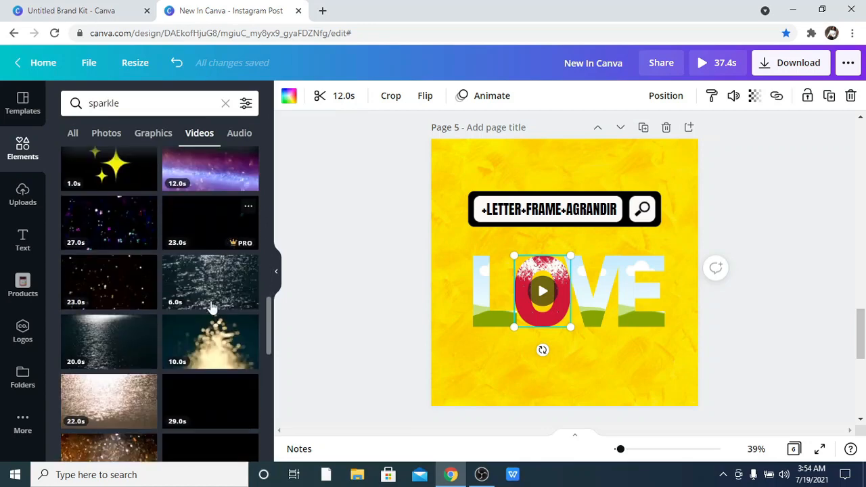
# Add the 10.0s bokeh sparkle video to the page and fill the V letter frame with it.
pyautogui.moveTo(411, 349); pyautogui.dragTo(563, 313)
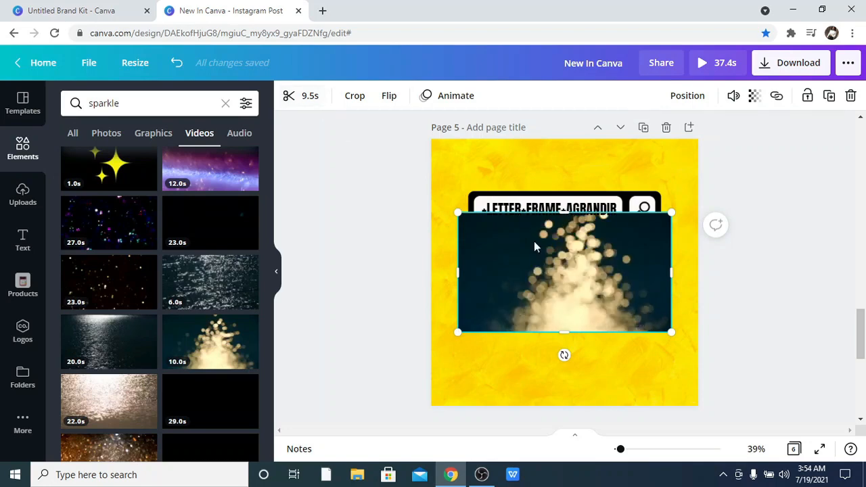
pyautogui.moveTo(568, 271)
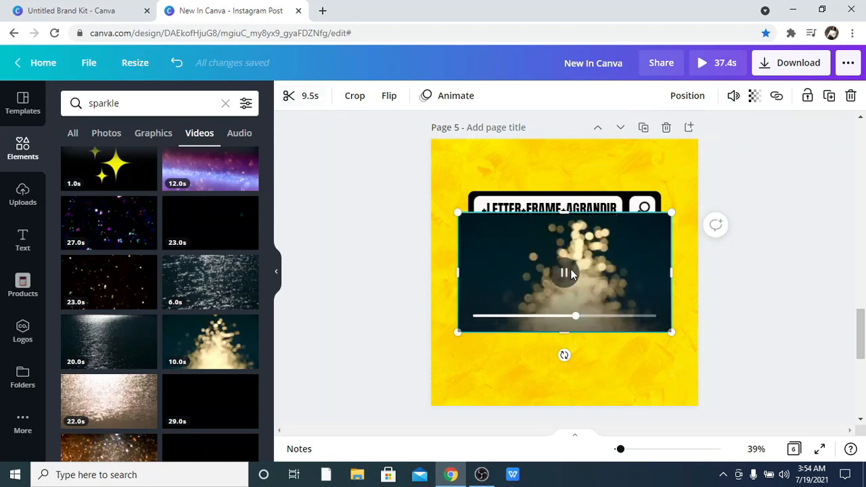
pyautogui.moveTo(575, 272); pyautogui.dragTo(571, 284)
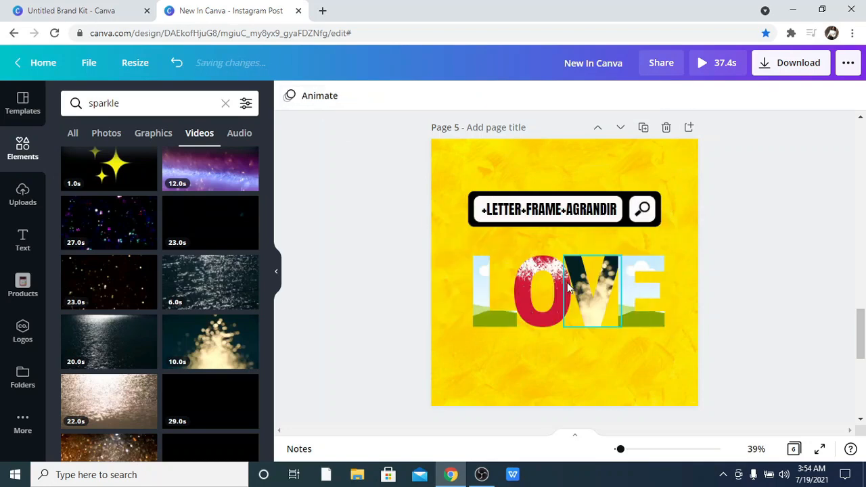
# Fill the O letter frame with the same bokeh sparkle video, replacing the heart video.
pyautogui.click(204, 348)
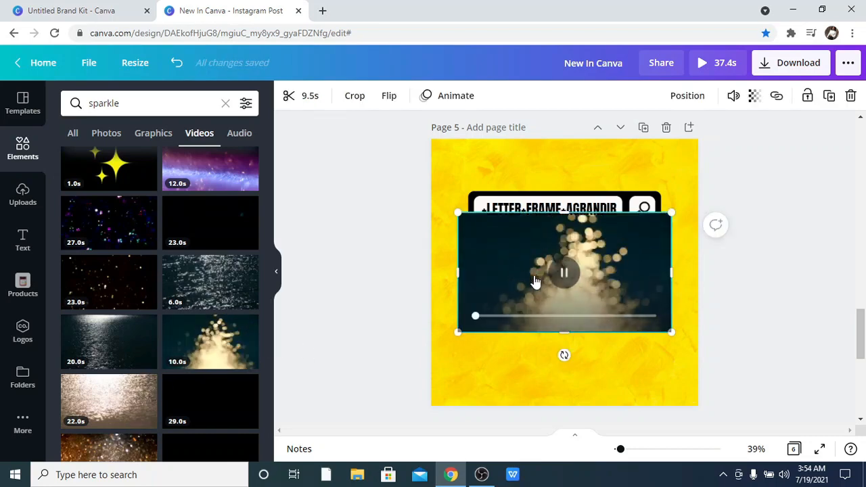
pyautogui.moveTo(535, 280); pyautogui.dragTo(531, 279)
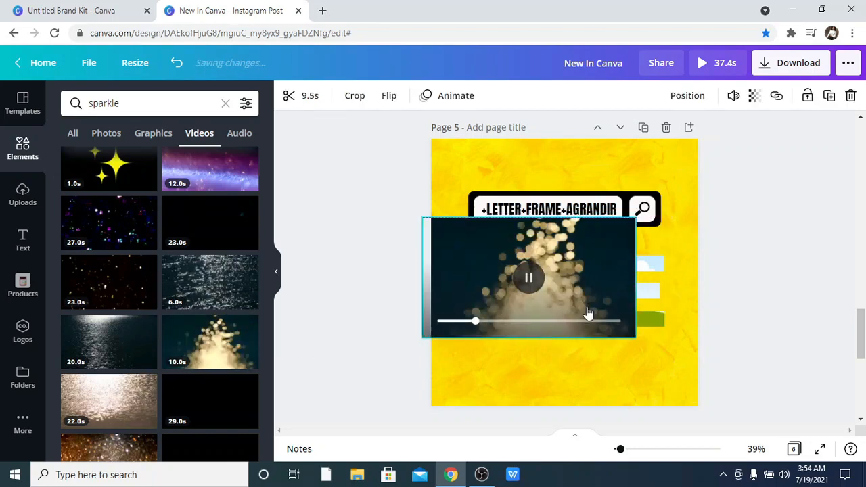
pyautogui.moveTo(588, 317); pyautogui.dragTo(562, 278)
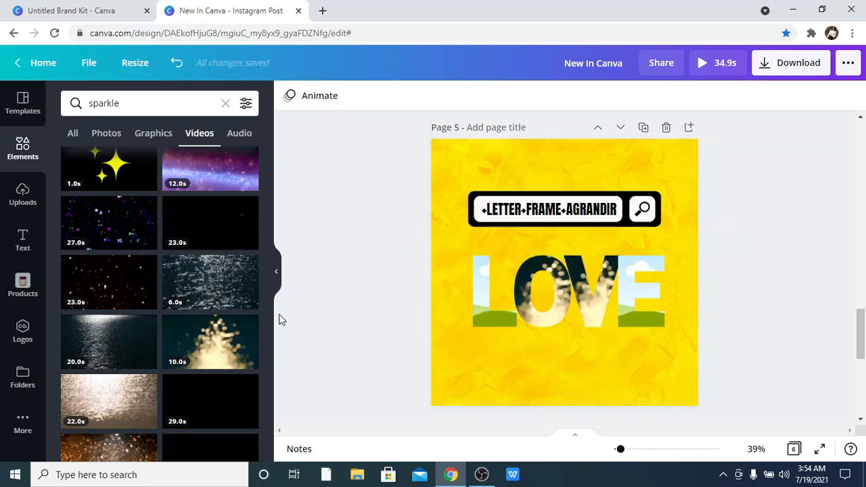
pyautogui.scroll(-1, 227, 310)
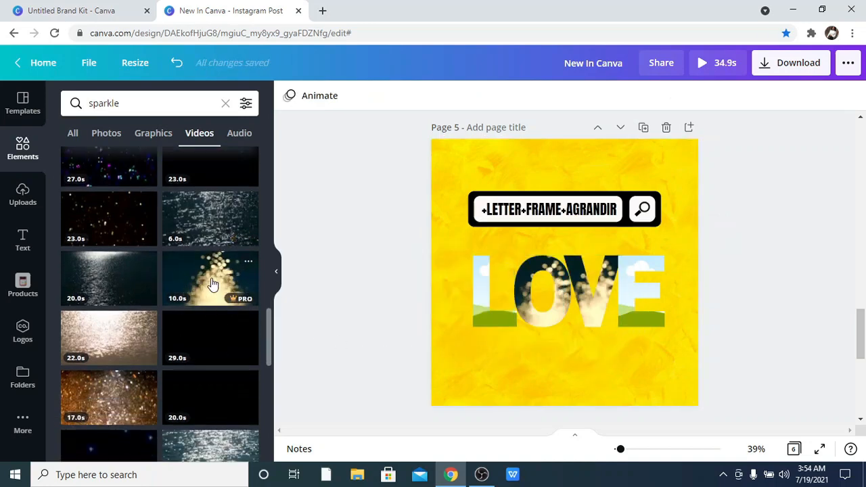
pyautogui.hotkey('ctrl', 'z')
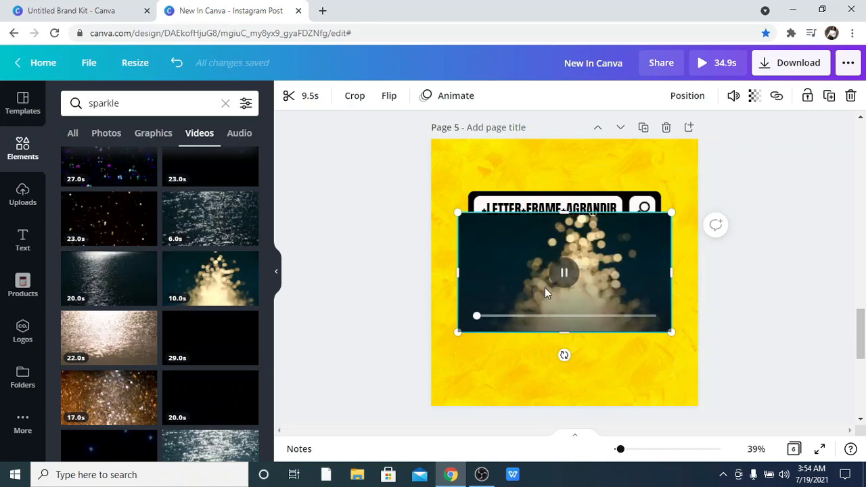
pyautogui.moveTo(602, 273); pyautogui.dragTo(516, 288)
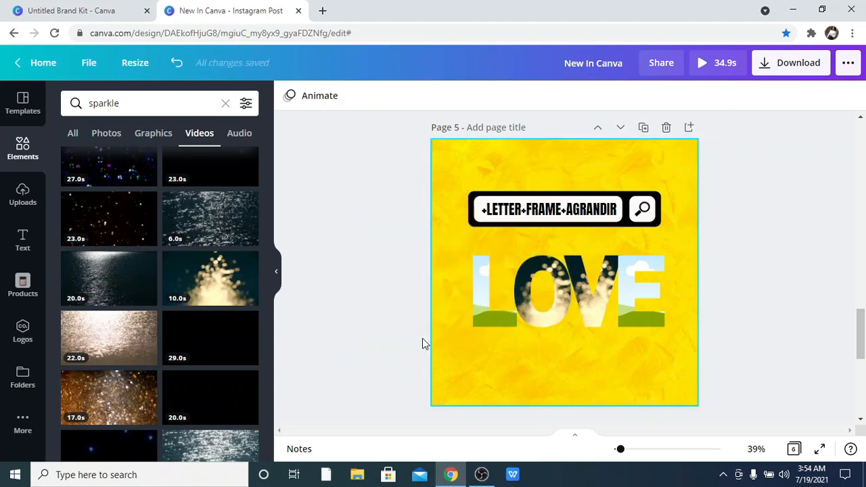
pyautogui.click(236, 295)
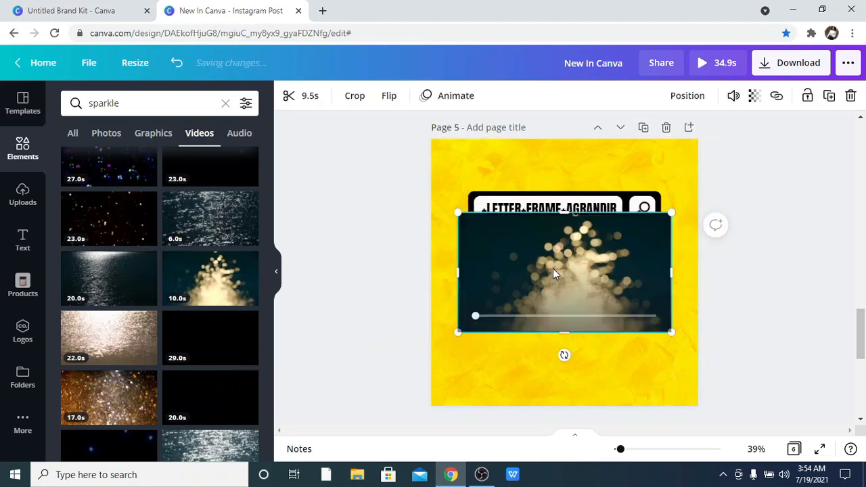
pyautogui.moveTo(605, 304); pyautogui.dragTo(618, 286)
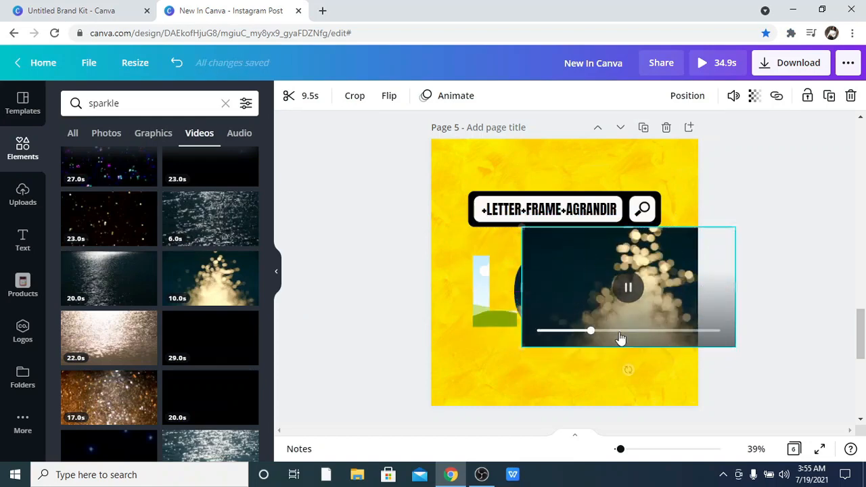
pyautogui.press('Delete')
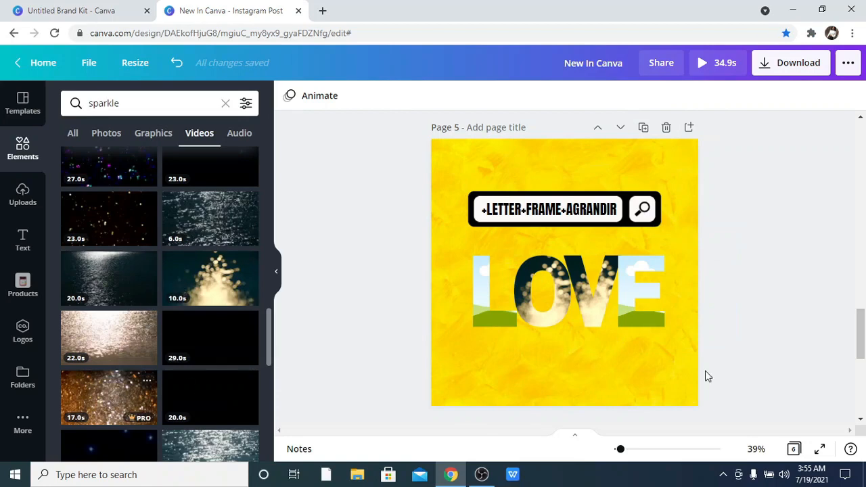
# Add the gold glitter video and fill both the L and E letter frames with it.
pyautogui.click(669, 283)
pyautogui.hotkey('ctrl', 'z')
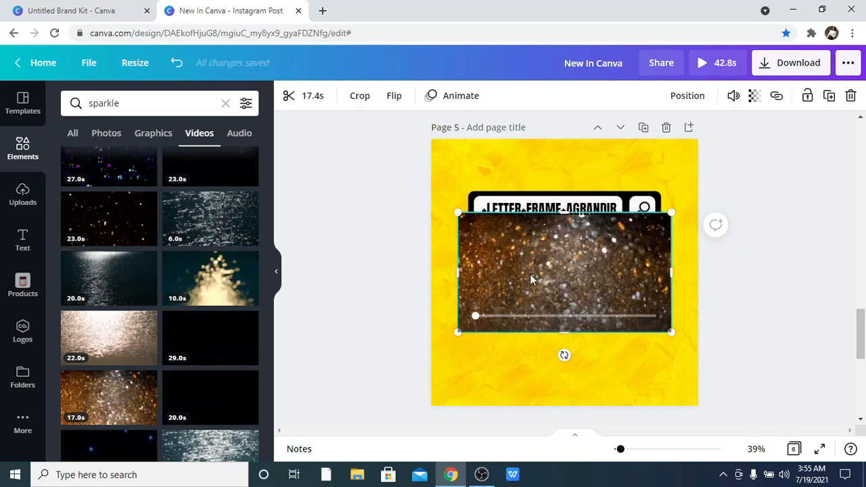
pyautogui.moveTo(530, 275); pyautogui.dragTo(486, 279)
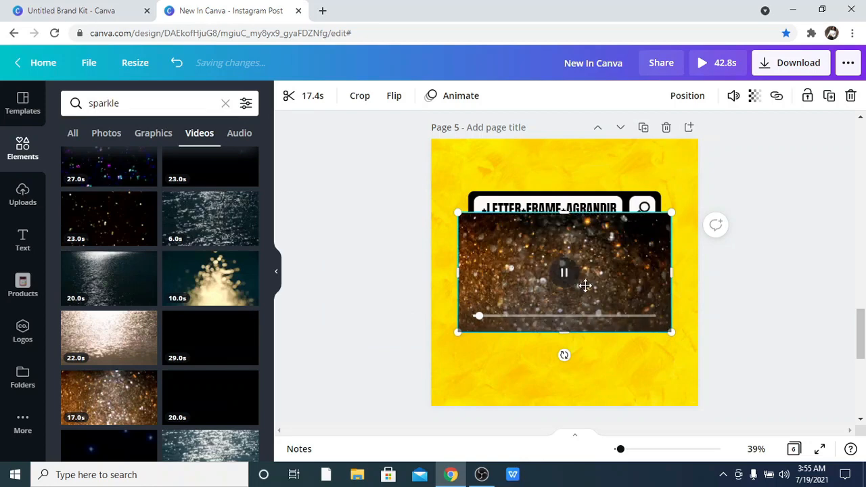
pyautogui.moveTo(585, 284); pyautogui.dragTo(657, 291)
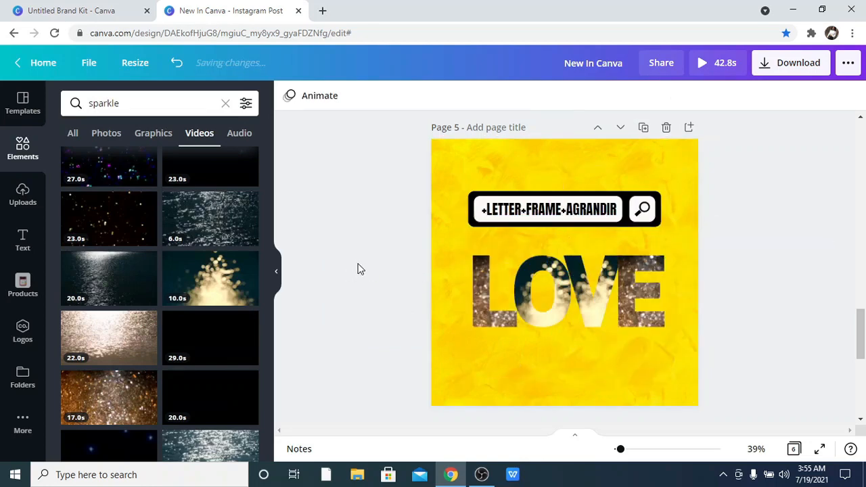
pyautogui.click(280, 272)
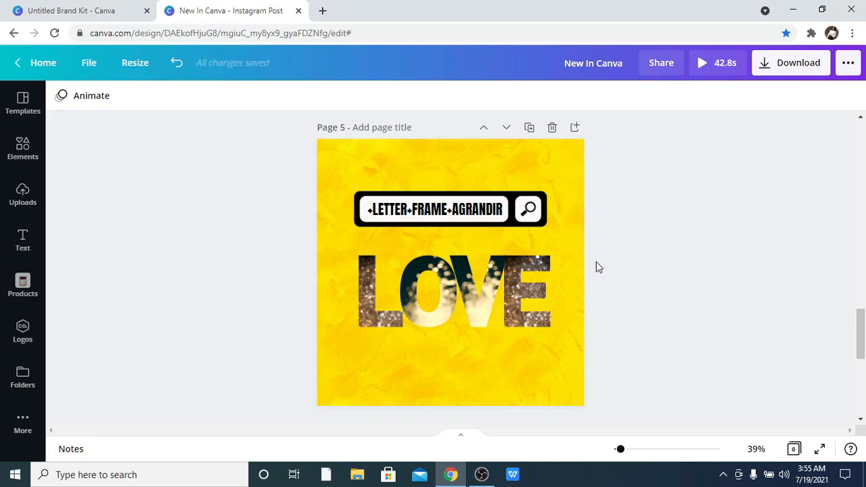
pyautogui.scroll(-1, 595, 264)
pyautogui.scroll(-3, 634, 229)
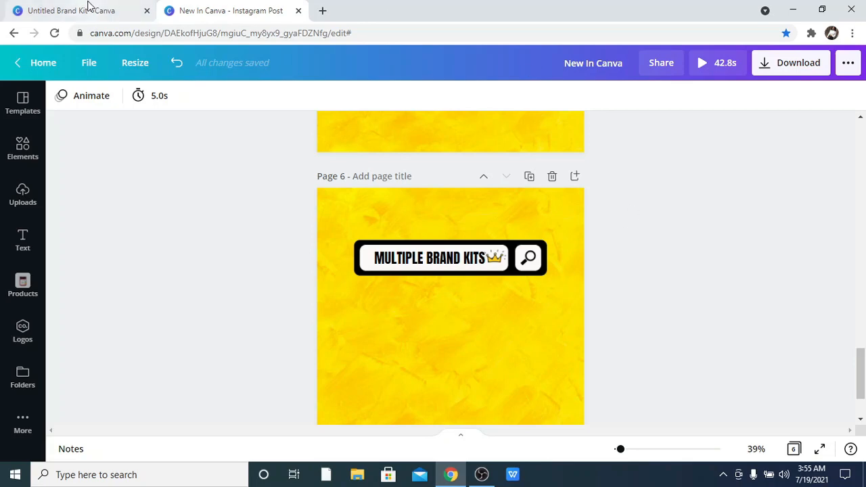
# Switch to the Brand Kit tab and review its brand logos, colours and uploaded fonts.
pyautogui.click(59, 15)
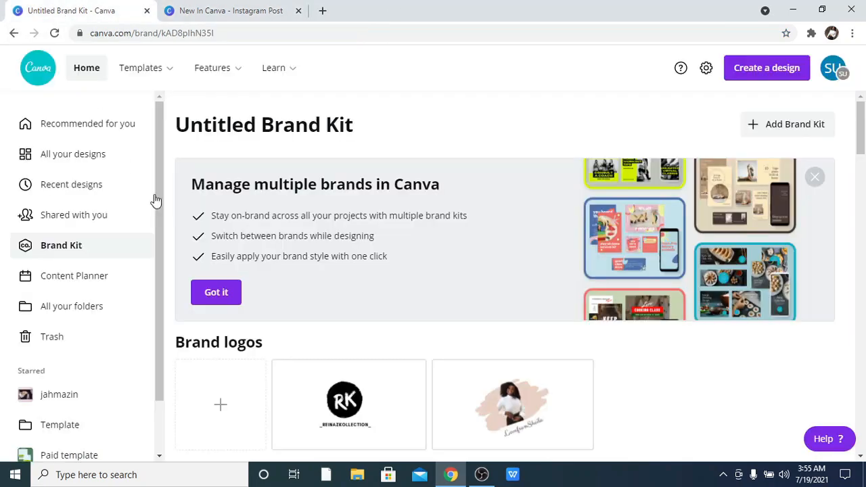
pyautogui.scroll(-1, 157, 199)
pyautogui.scroll(-1, 203, 210)
pyautogui.scroll(-4, 251, 234)
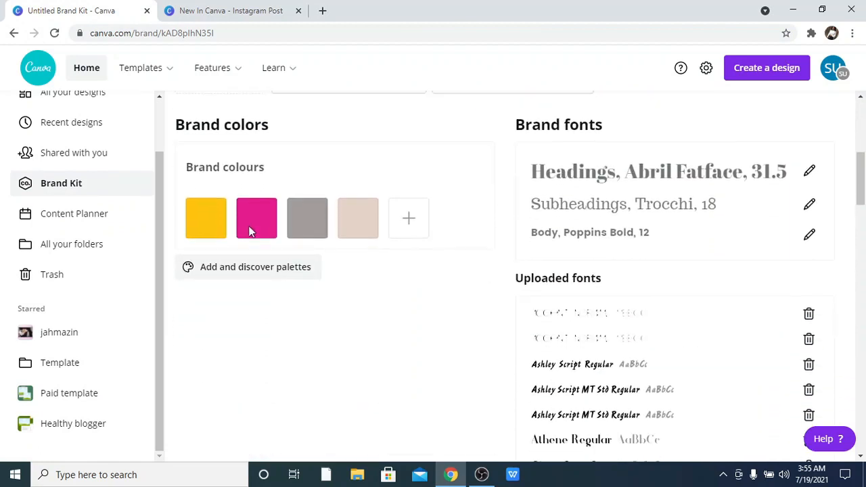
pyautogui.scroll(-2, 436, 254)
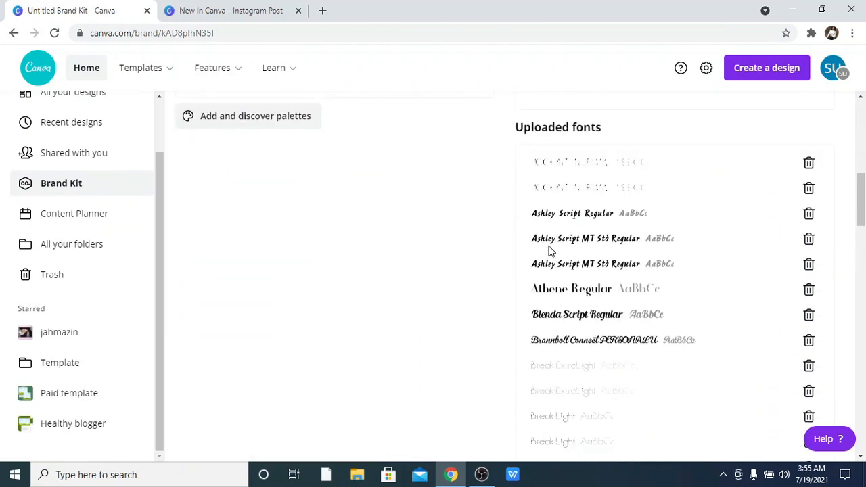
pyautogui.scroll(1, 551, 247)
pyautogui.scroll(-1, 553, 251)
pyautogui.scroll(-7, 553, 257)
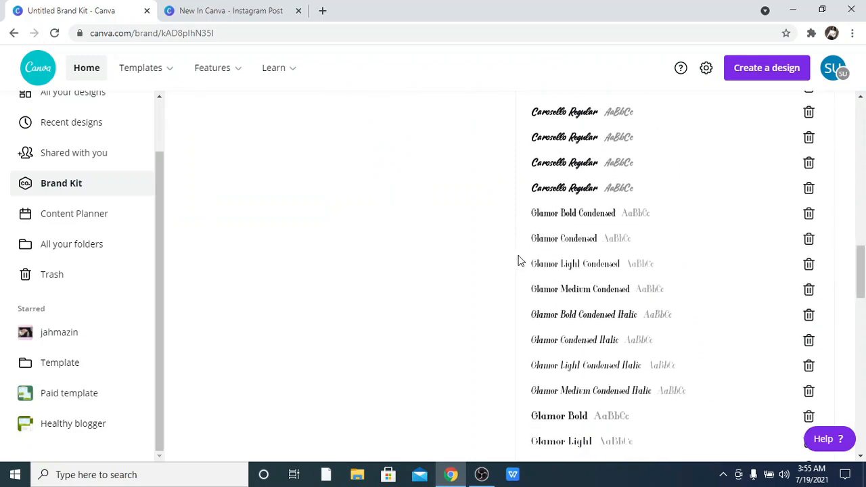
pyautogui.scroll(-8, 518, 260)
pyautogui.scroll(7, 577, 298)
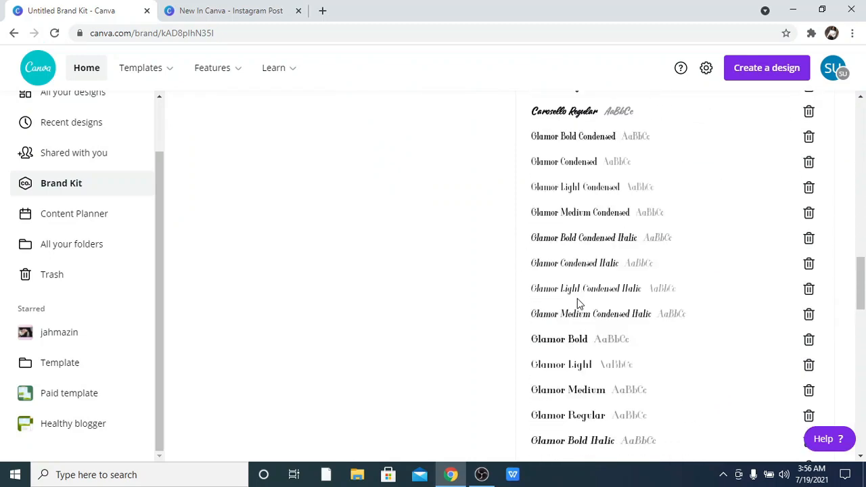
pyautogui.scroll(17, 577, 299)
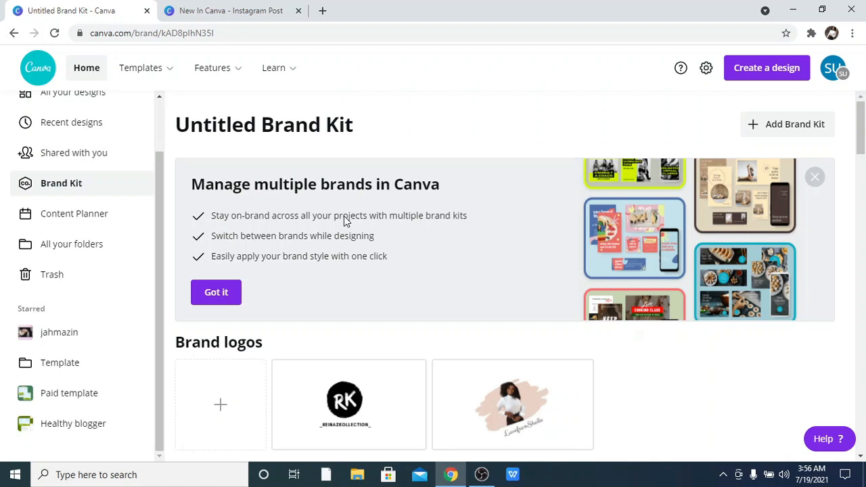
# Add a new brand kit named canva.
pyautogui.click(750, 127)
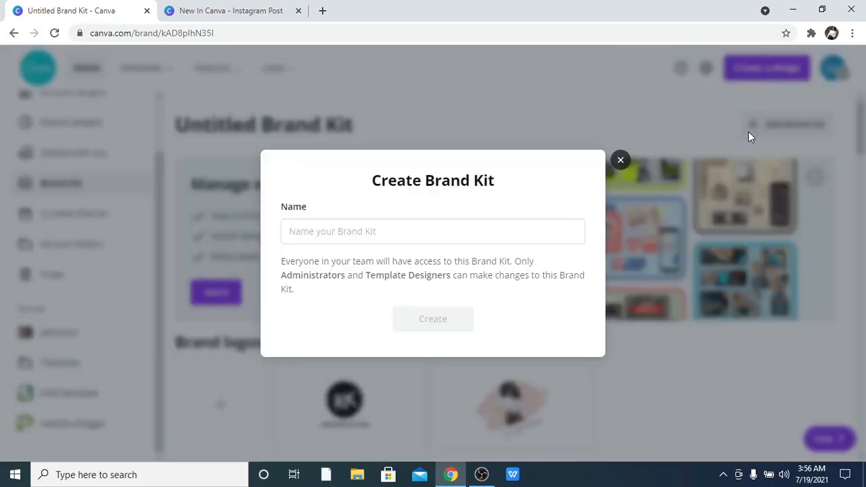
pyautogui.click(485, 237)
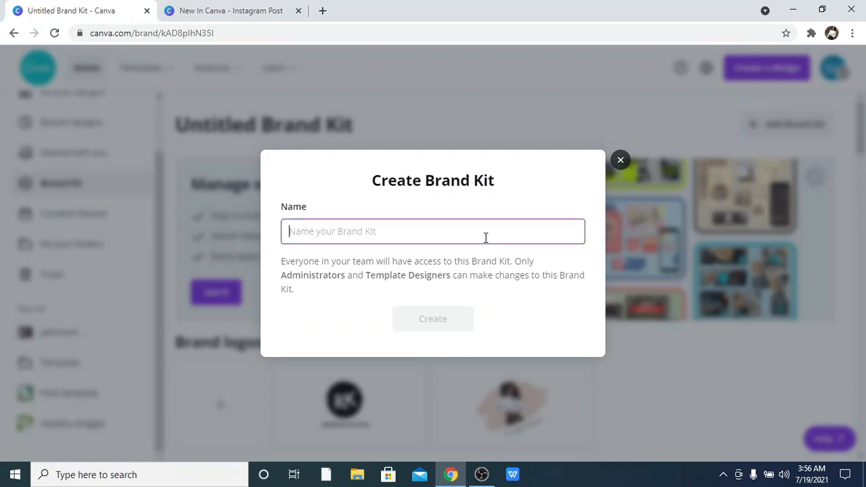
pyautogui.write('ca')
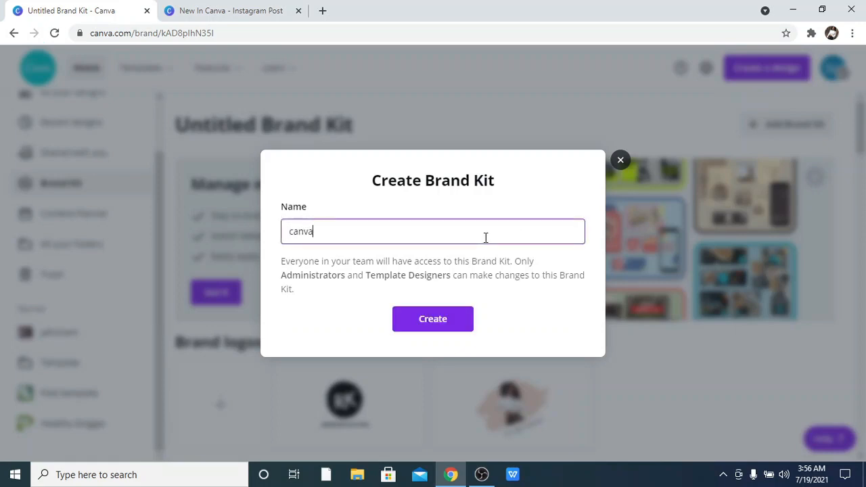
pyautogui.write('nva')
pyautogui.click(466, 318)
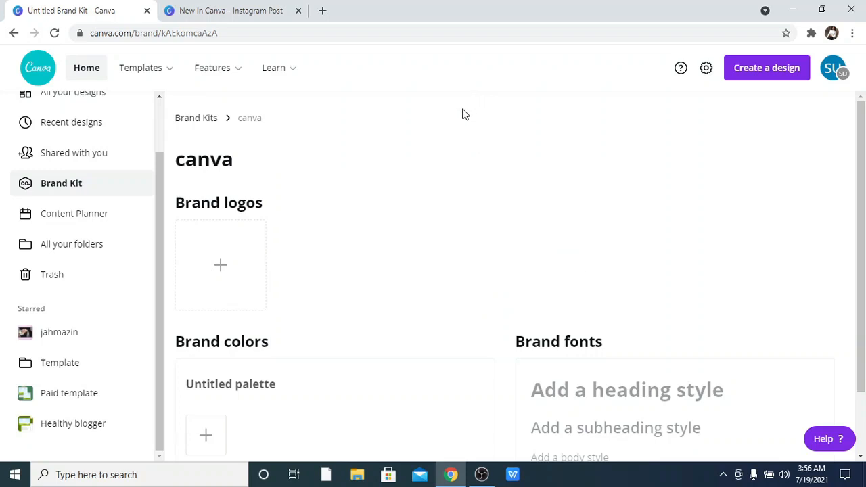
# Return to the list of all brand kits and open the canva kit to review its empty logo, colour and font sections.
pyautogui.scroll(-1, 465, 114)
pyautogui.scroll(1, 465, 132)
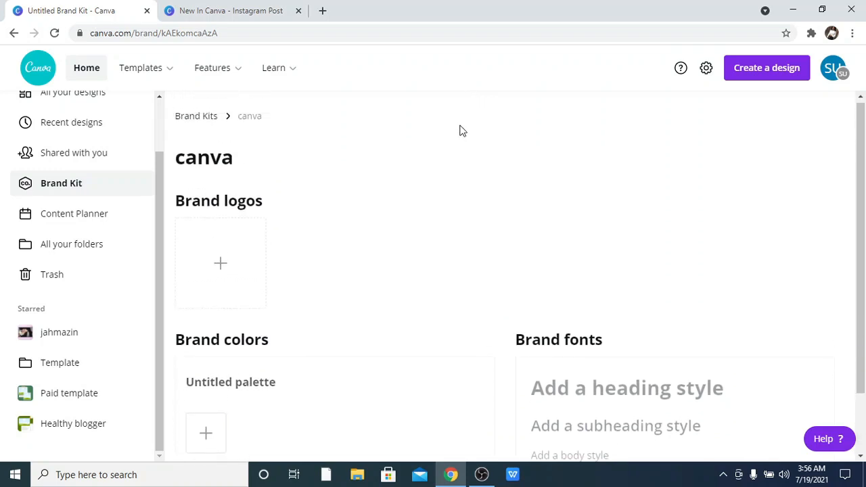
pyautogui.click(194, 125)
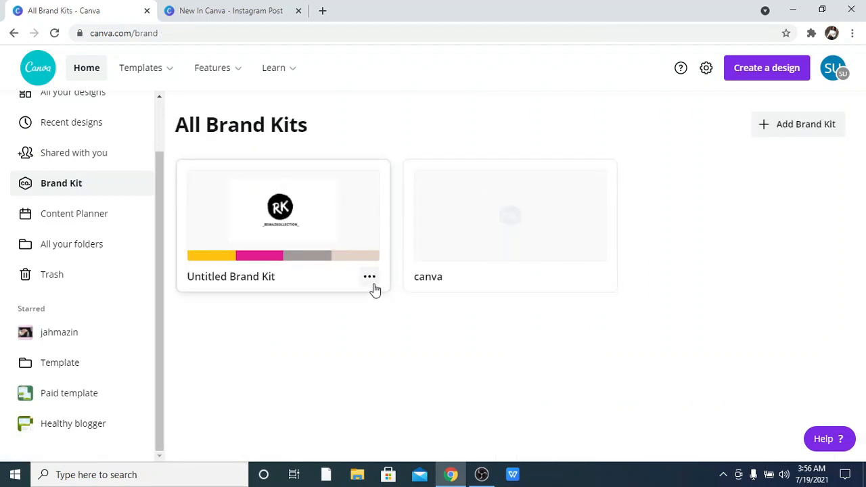
pyautogui.click(508, 259)
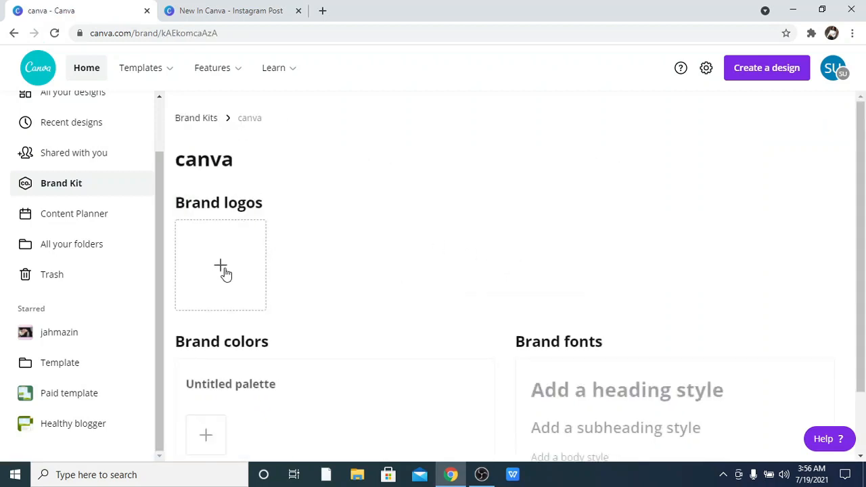
pyautogui.scroll(-1, 232, 271)
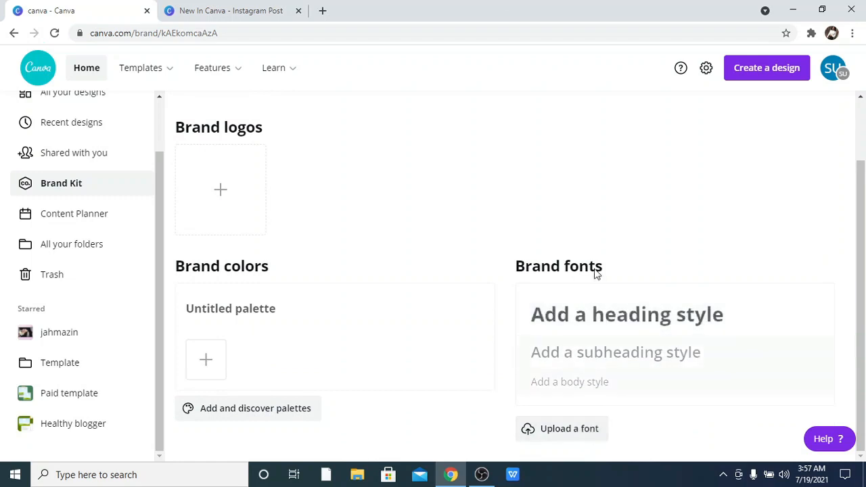
# Switch back to the Instagram Post design tab showing the MULTIPLE BRAND KITS page.
pyautogui.click(264, 12)
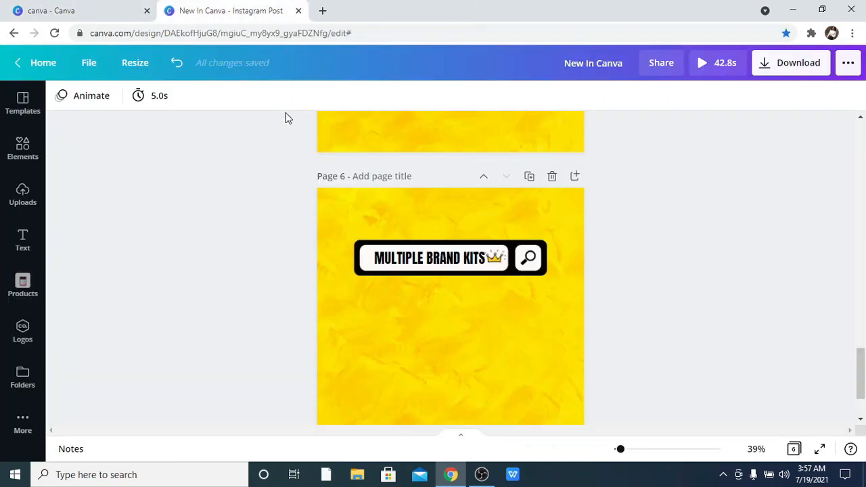
pyautogui.scroll(-2, 274, 145)
pyautogui.scroll(1, 282, 137)
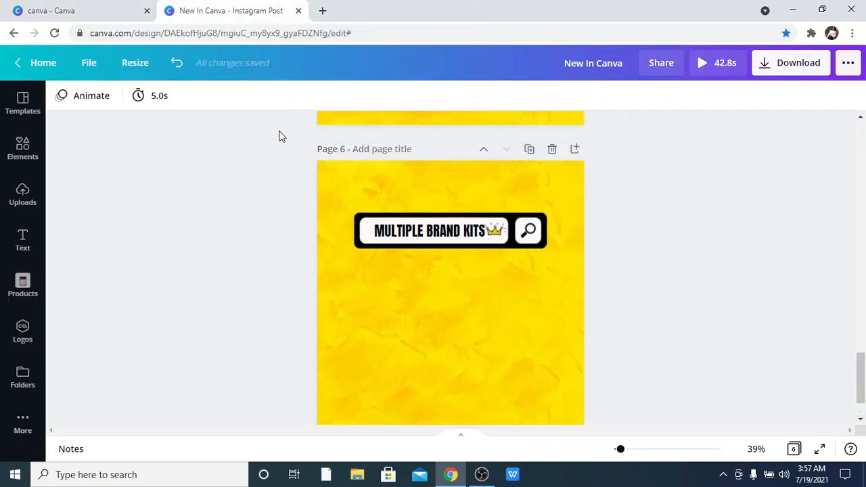
pyautogui.moveTo(311, 189); pyautogui.dragTo(438, 294)
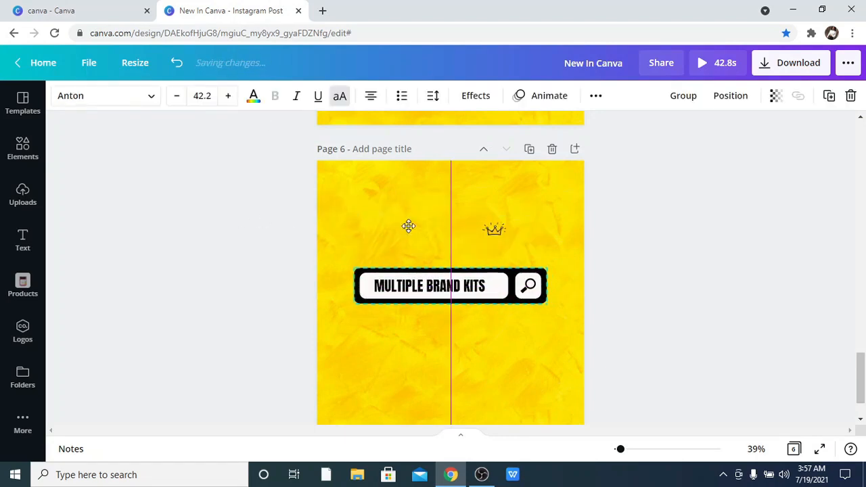
pyautogui.click(177, 64)
pyautogui.click(230, 207)
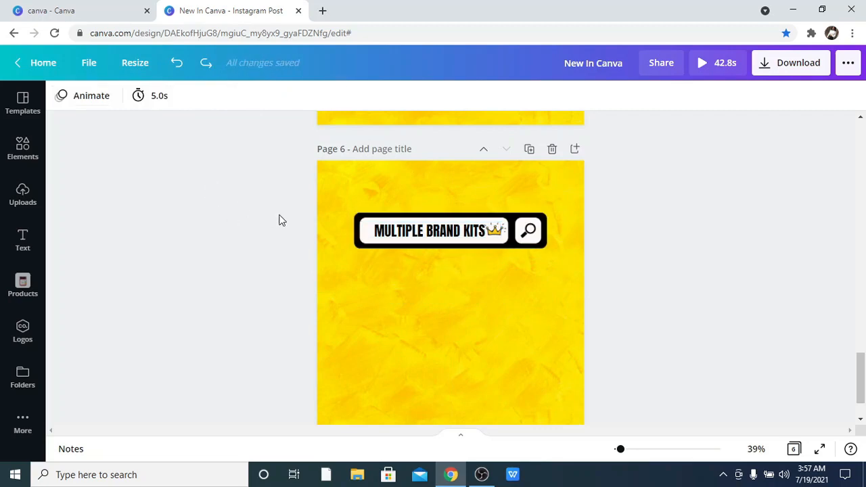
# Browse back through the earlier pages of the design.
pyautogui.scroll(-1, 386, 225)
pyautogui.scroll(10, 386, 220)
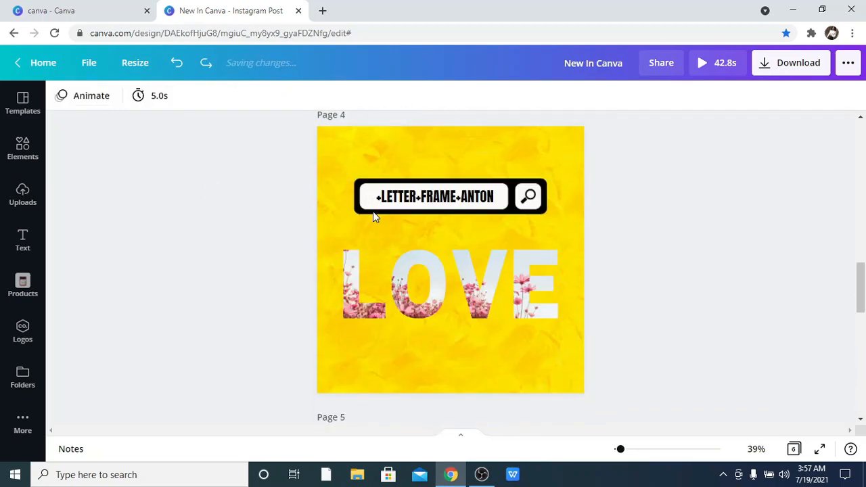
pyautogui.scroll(10, 373, 211)
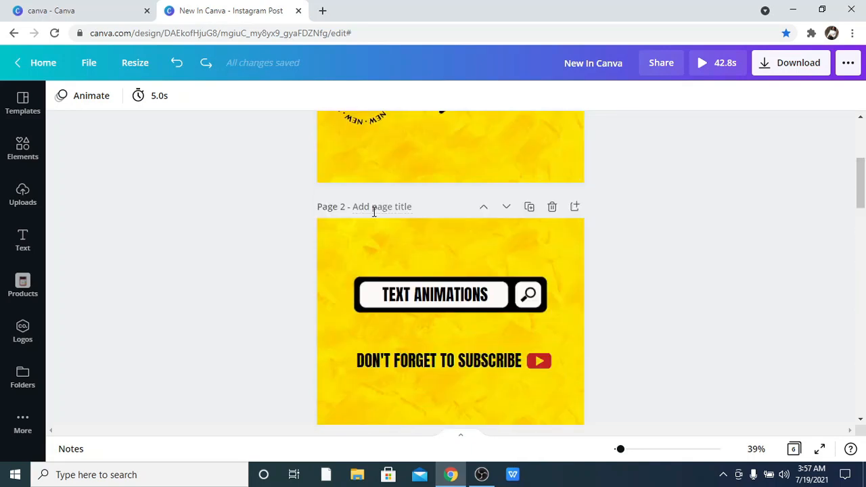